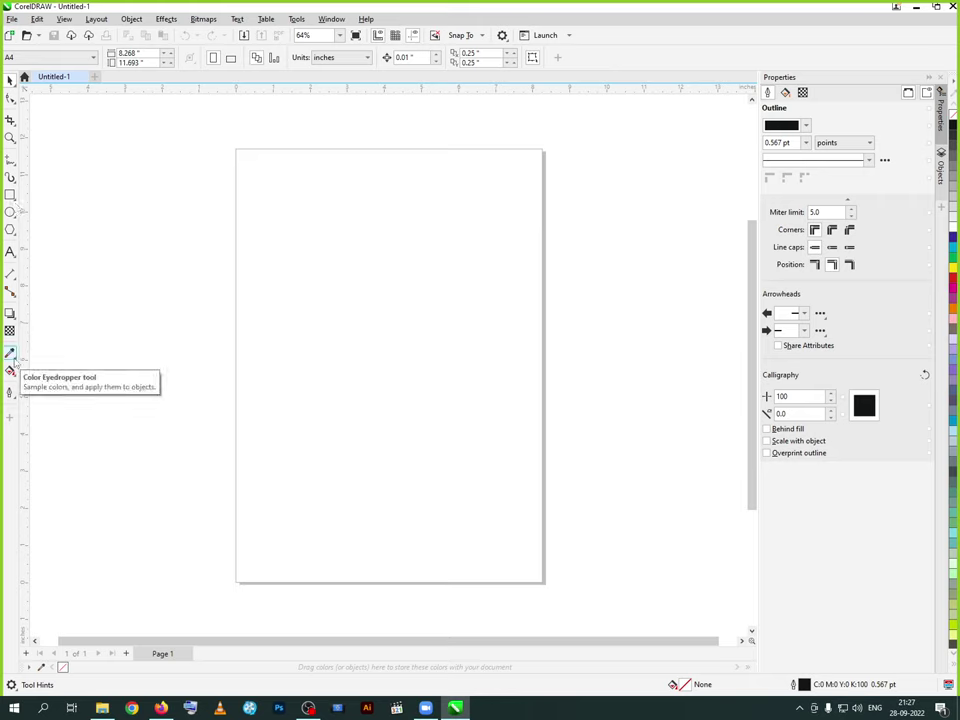
{"action": "left_click", "coordinate": [14, 361]}
{"action": "left_click", "coordinate": [12, 377]}
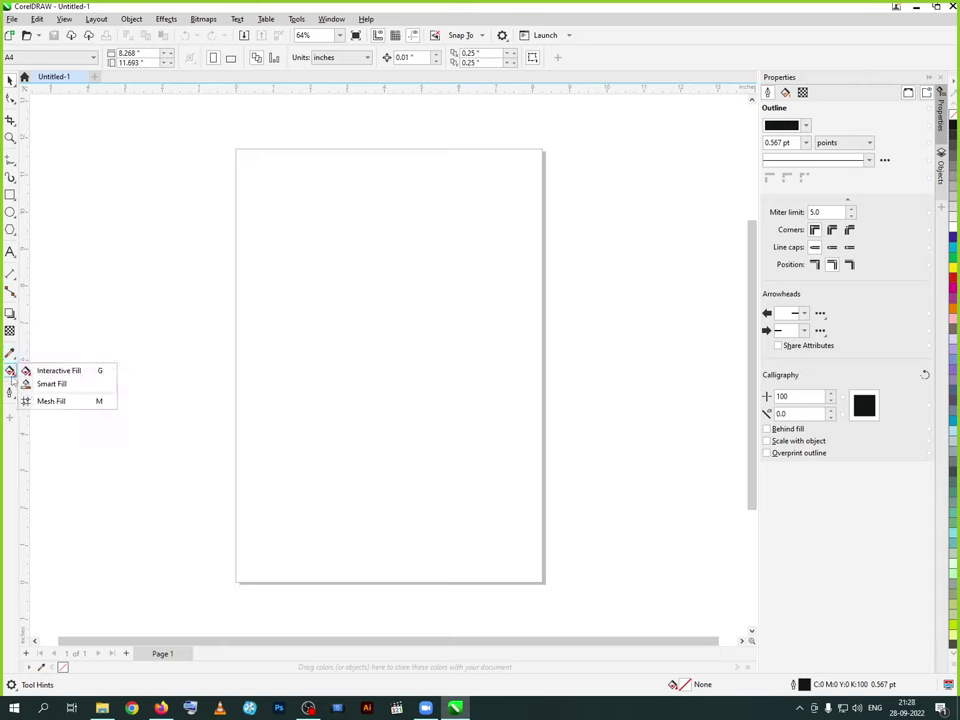
{"action": "left_click", "coordinate": [10, 392]}
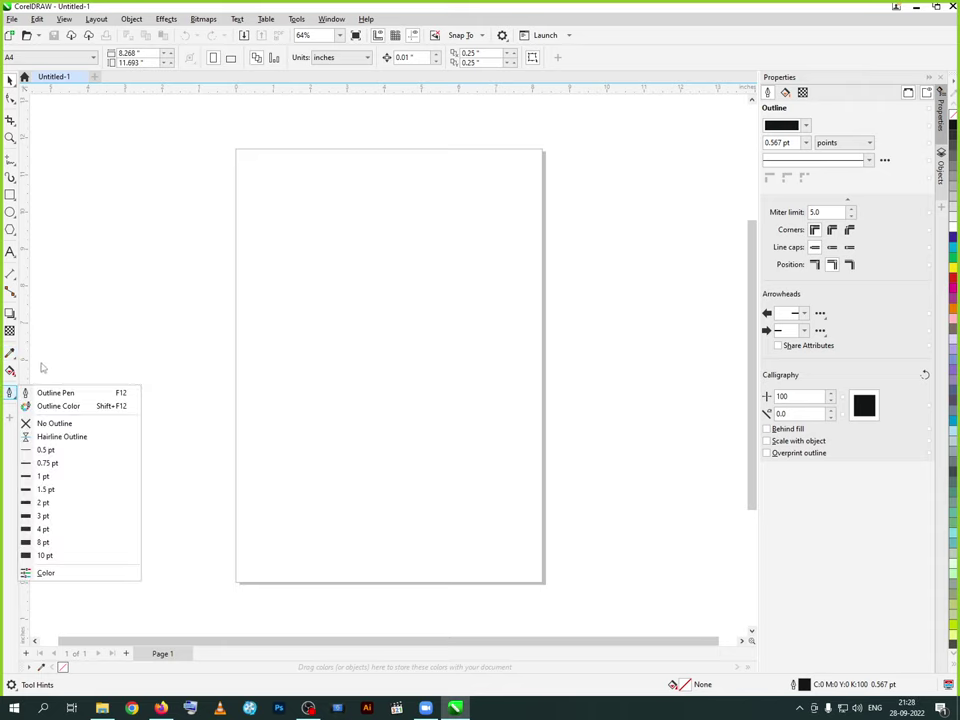
{"action": "left_click", "coordinate": [12, 356]}
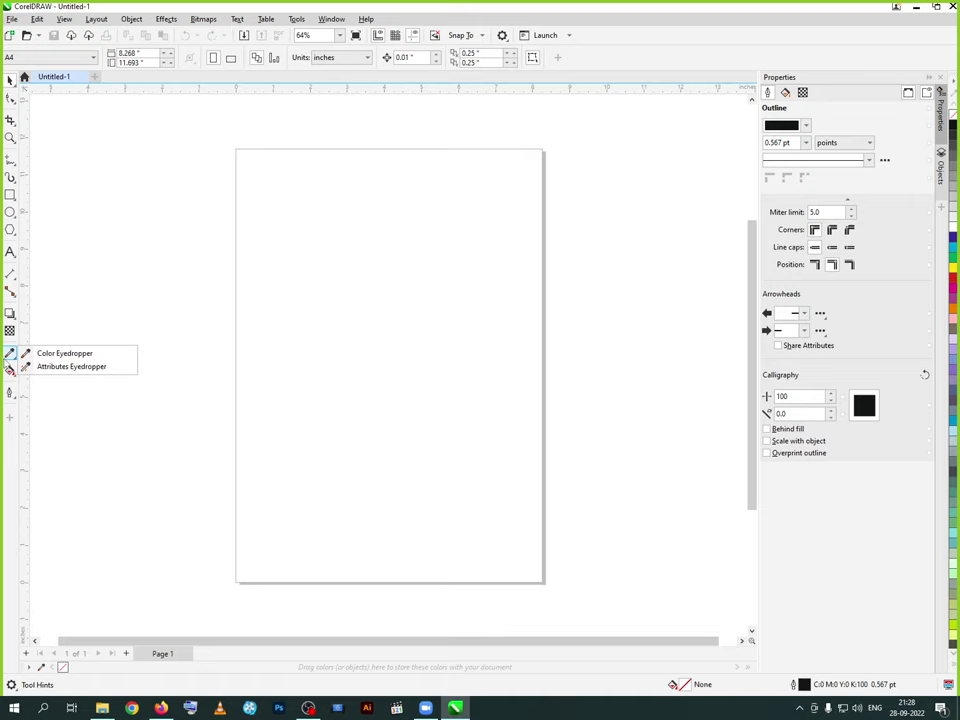
{"action": "left_click", "coordinate": [45, 353]}
{"action": "left_click", "coordinate": [14, 358]}
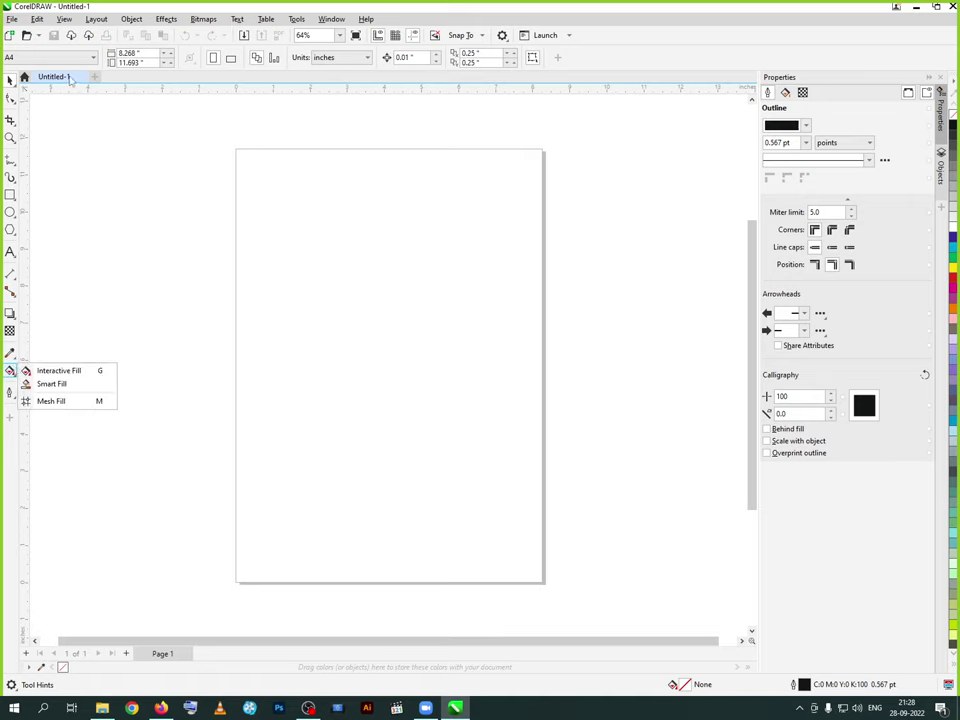
- Activate the Interactive Fill tool and display the fill properties
{"action": "left_click", "coordinate": [58, 370]}
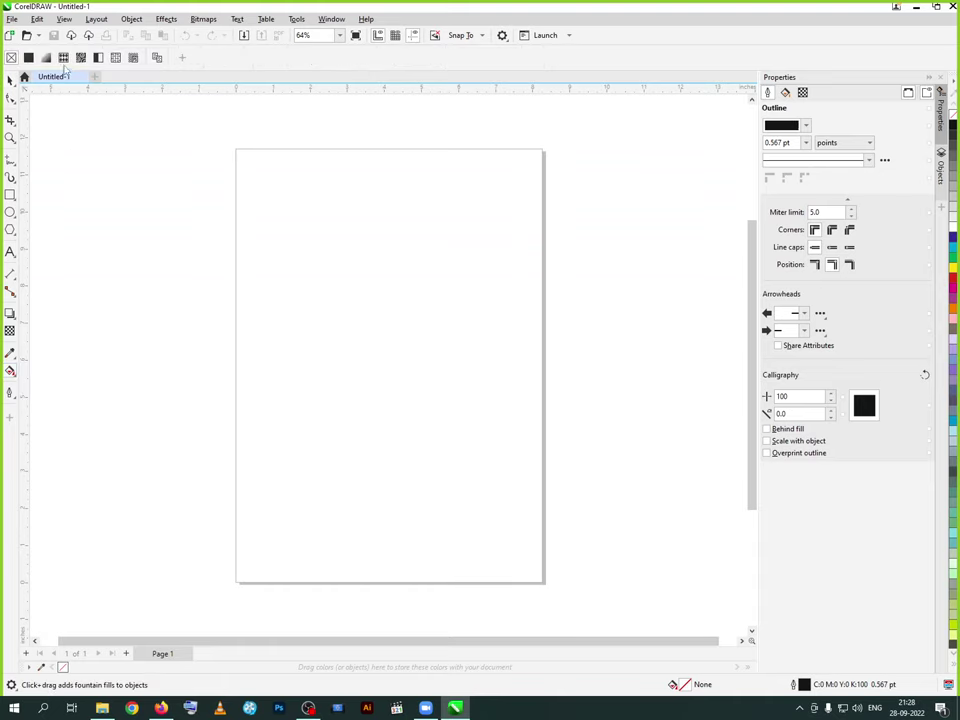
{"action": "left_click", "coordinate": [785, 92]}
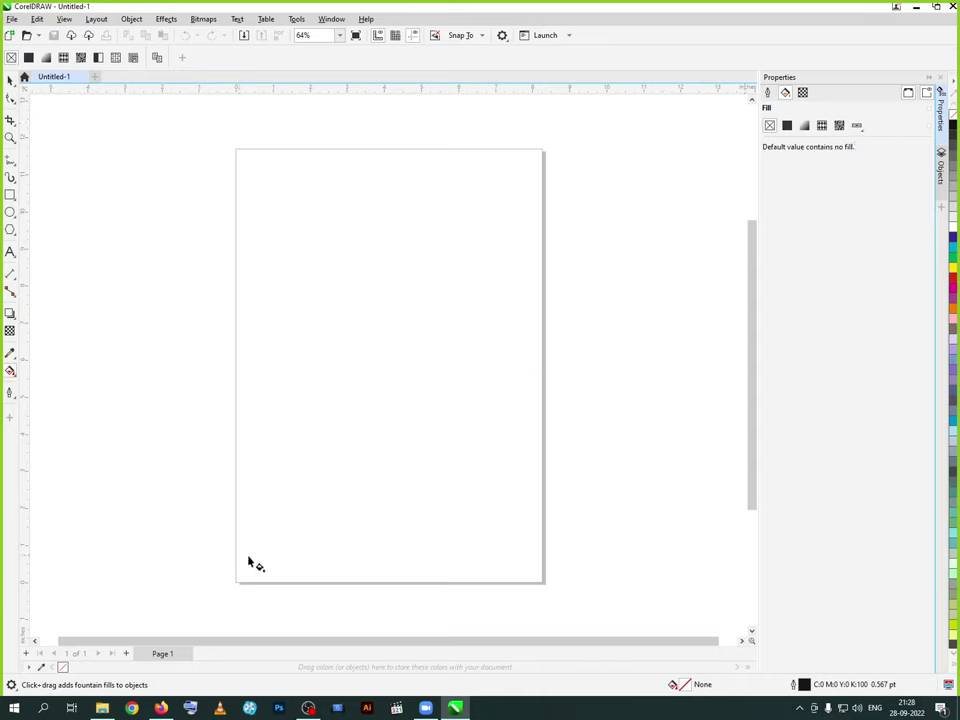
{"action": "left_click", "coordinate": [10, 392]}
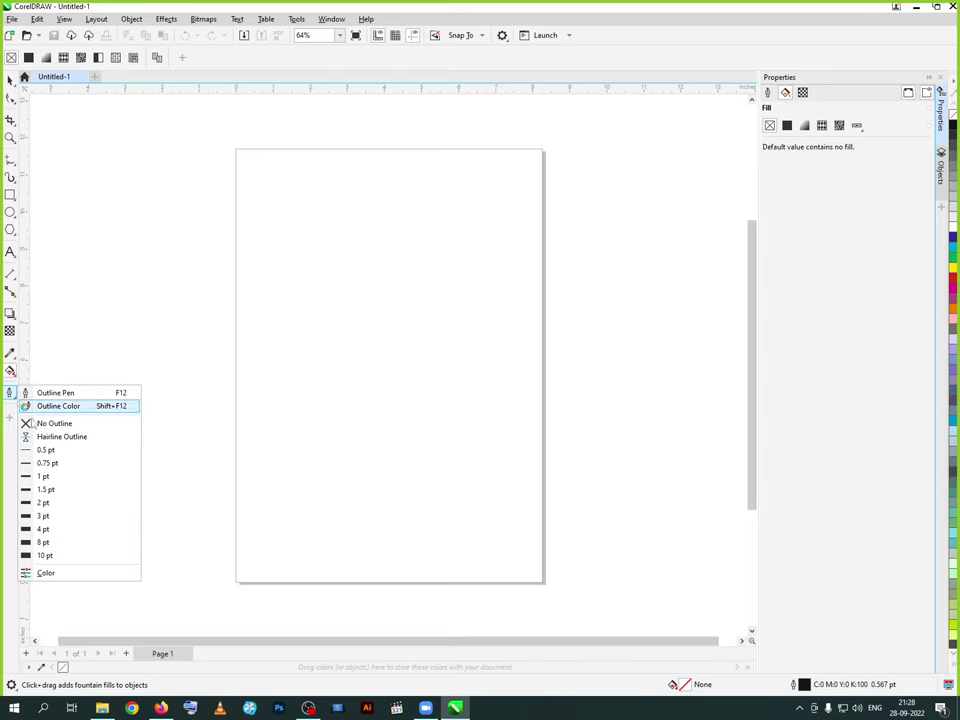
{"action": "left_click", "coordinate": [70, 393]}
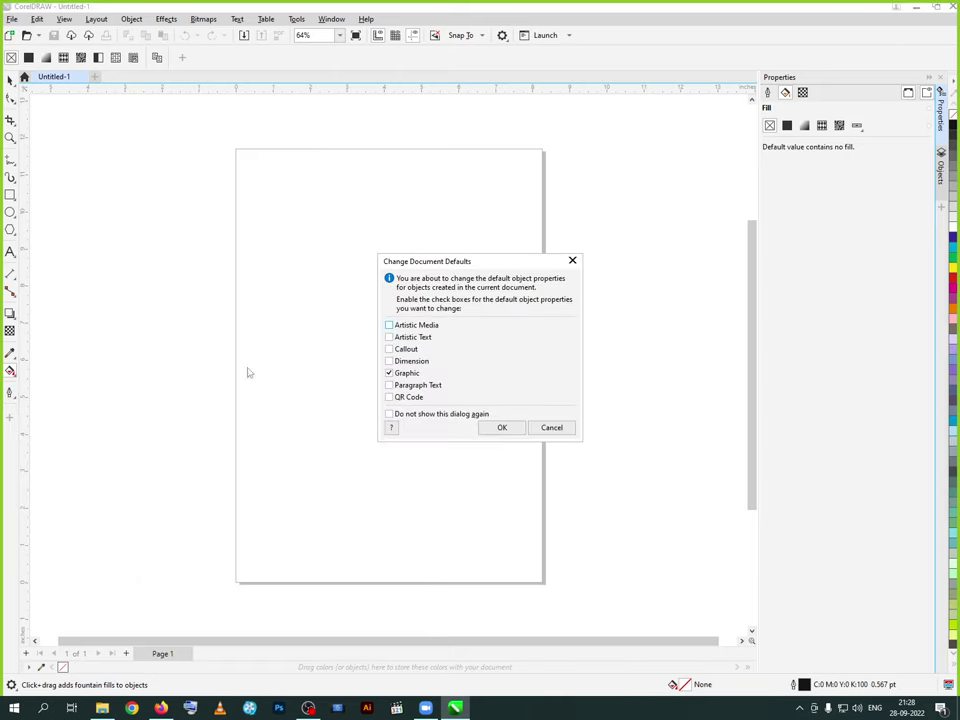
{"action": "left_click", "coordinate": [552, 427]}
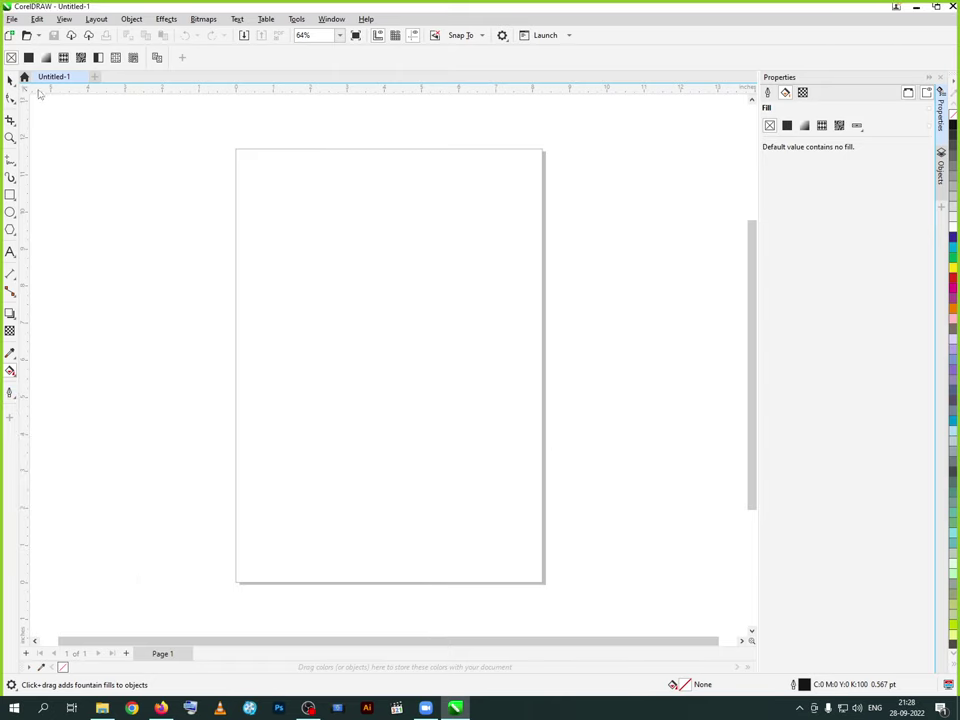
{"action": "left_click", "coordinate": [10, 393]}
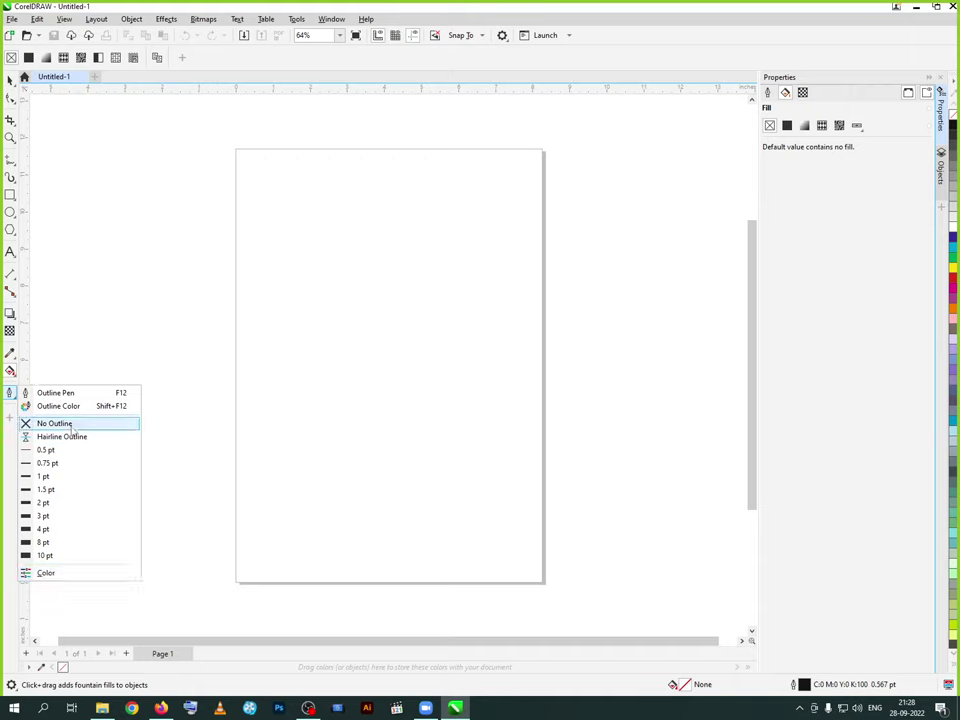
{"action": "left_click", "coordinate": [62, 393]}
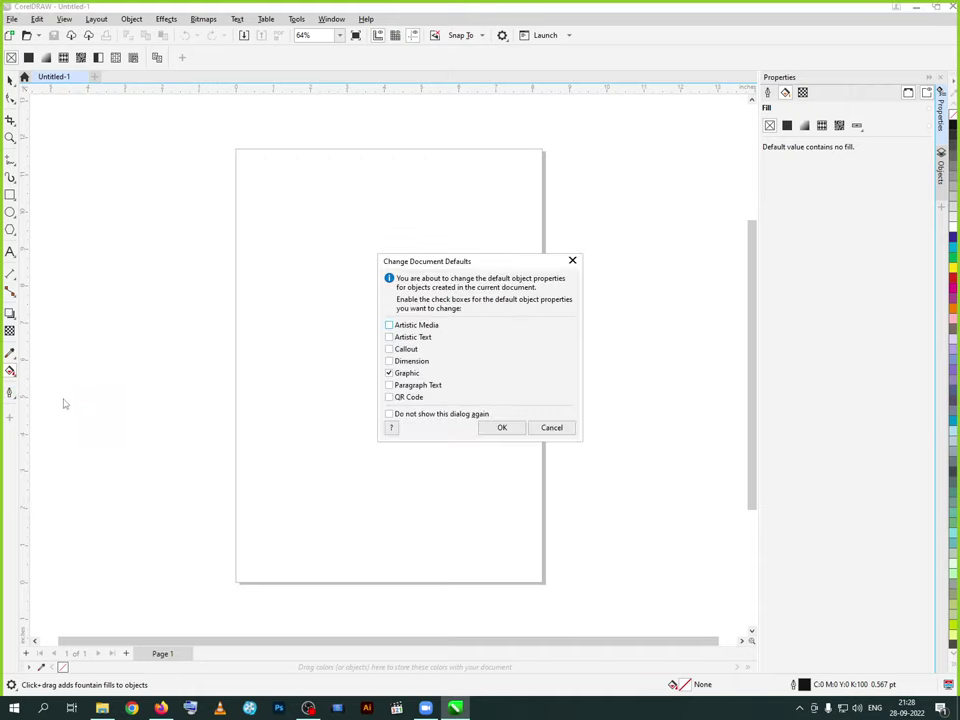
{"action": "left_click", "coordinate": [549, 428]}
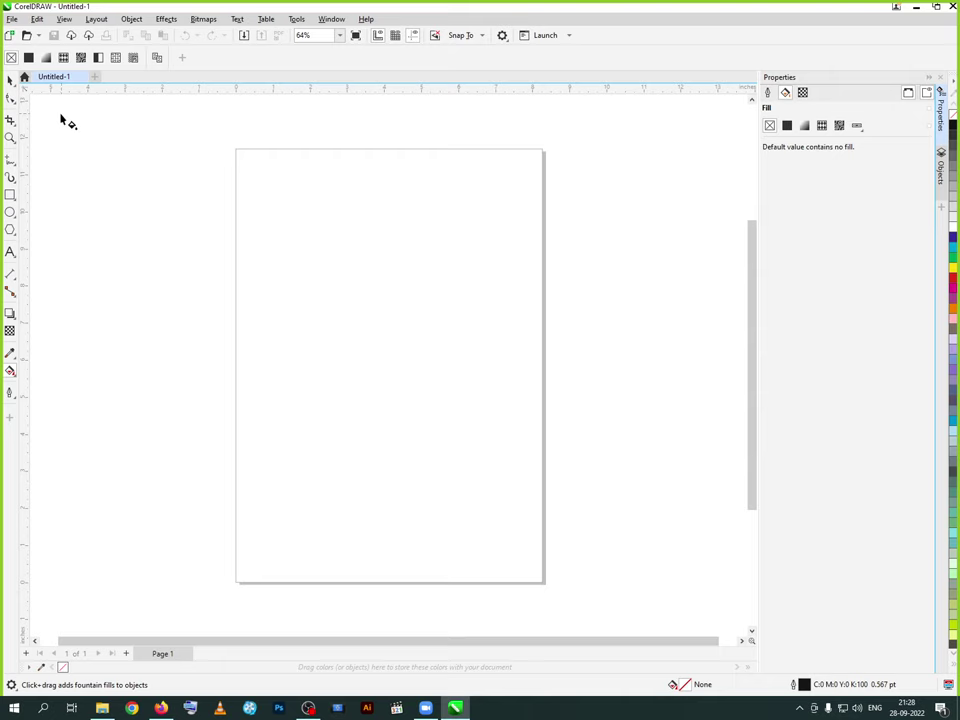
- Display the CMYK colour settings using the outline tool's Color option
{"action": "left_click", "coordinate": [11, 395]}
{"action": "left_click", "coordinate": [46, 572]}
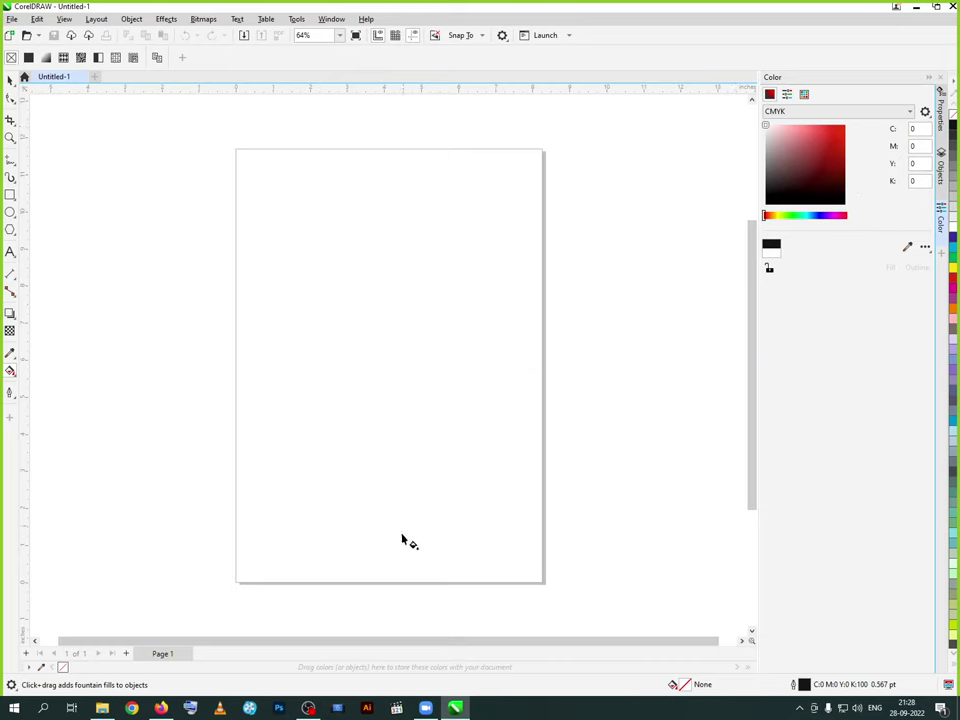
{"action": "left_click", "coordinate": [10, 393]}
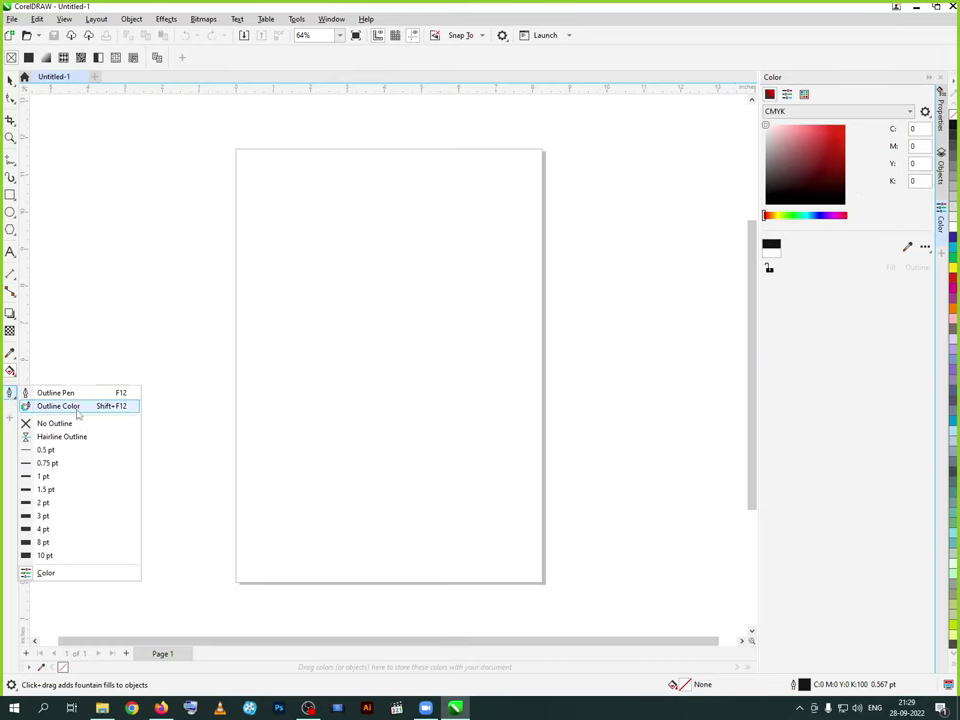
{"action": "left_click", "coordinate": [58, 406]}
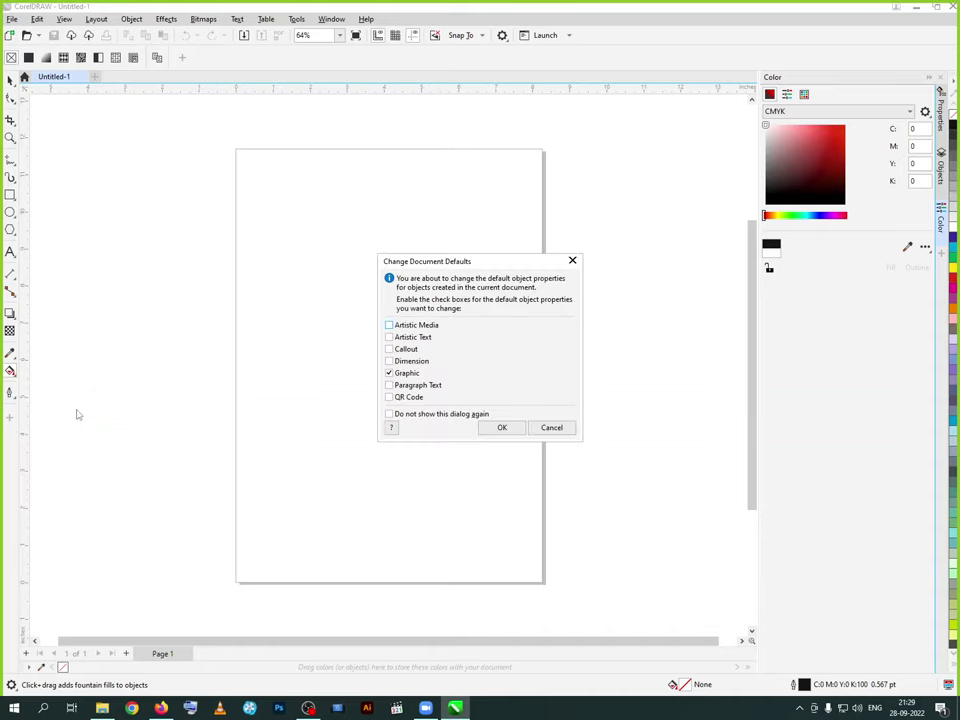
{"action": "left_click", "coordinate": [551, 428]}
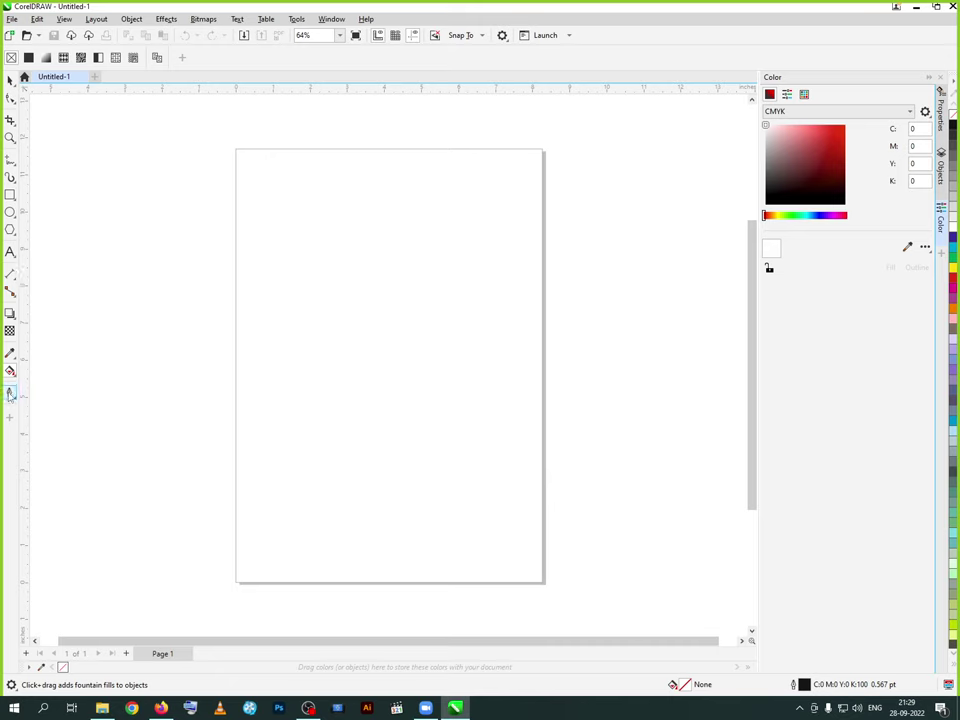
- View the Outline Pen settings for the document's Graphic defaults and close them without making changes
{"action": "left_click", "coordinate": [9, 394]}
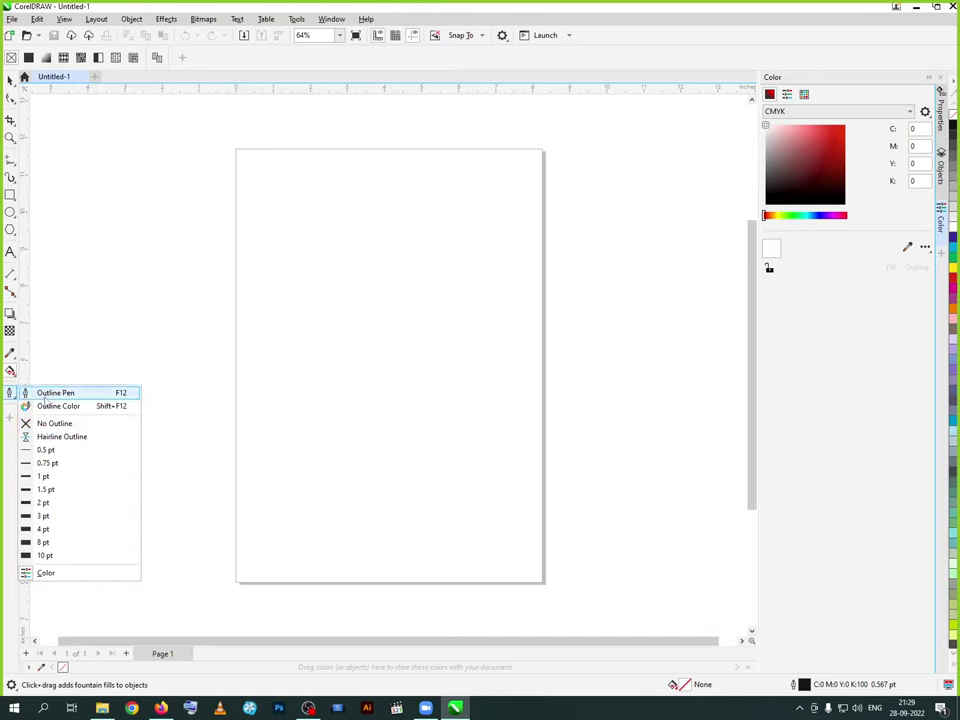
{"action": "left_click", "coordinate": [45, 395]}
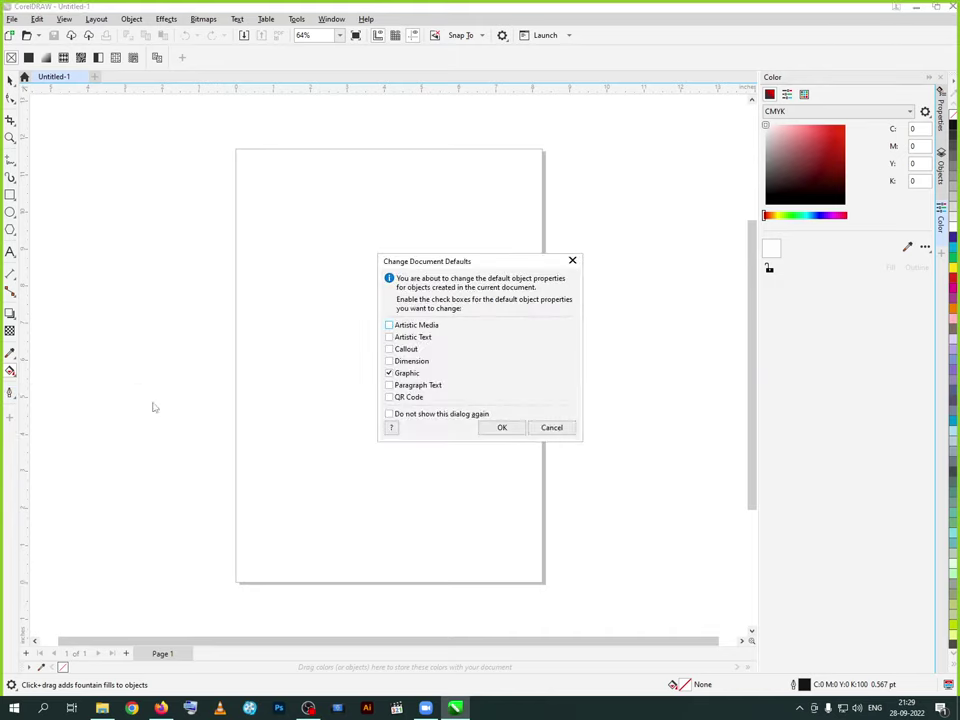
{"action": "left_click", "coordinate": [514, 430]}
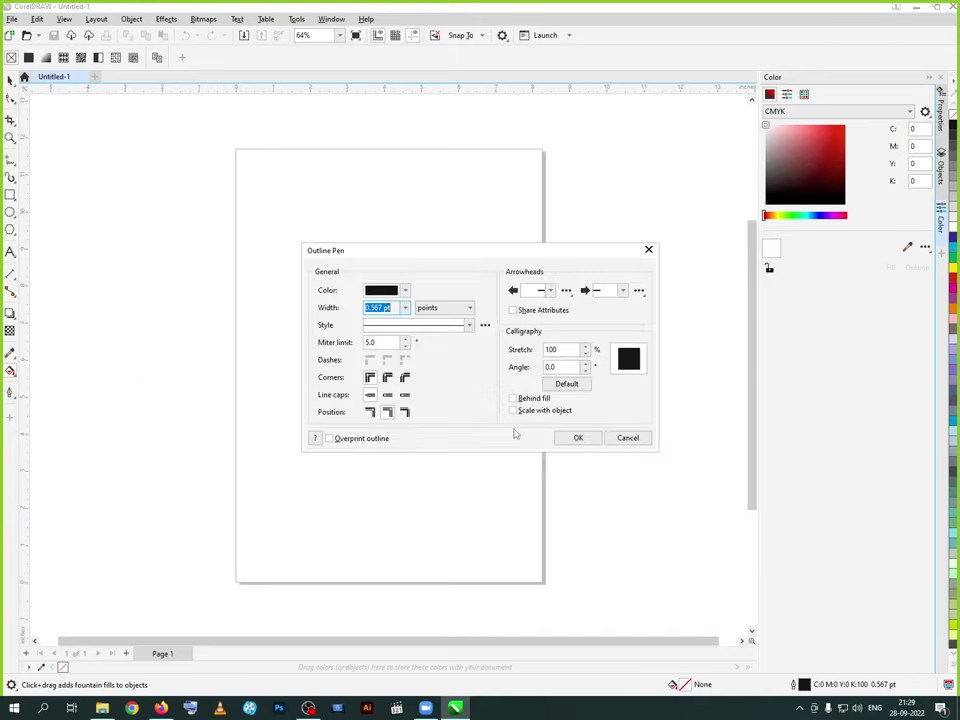
{"action": "left_click_drag", "start_coordinate": [524, 259], "coordinate": [460, 234]}
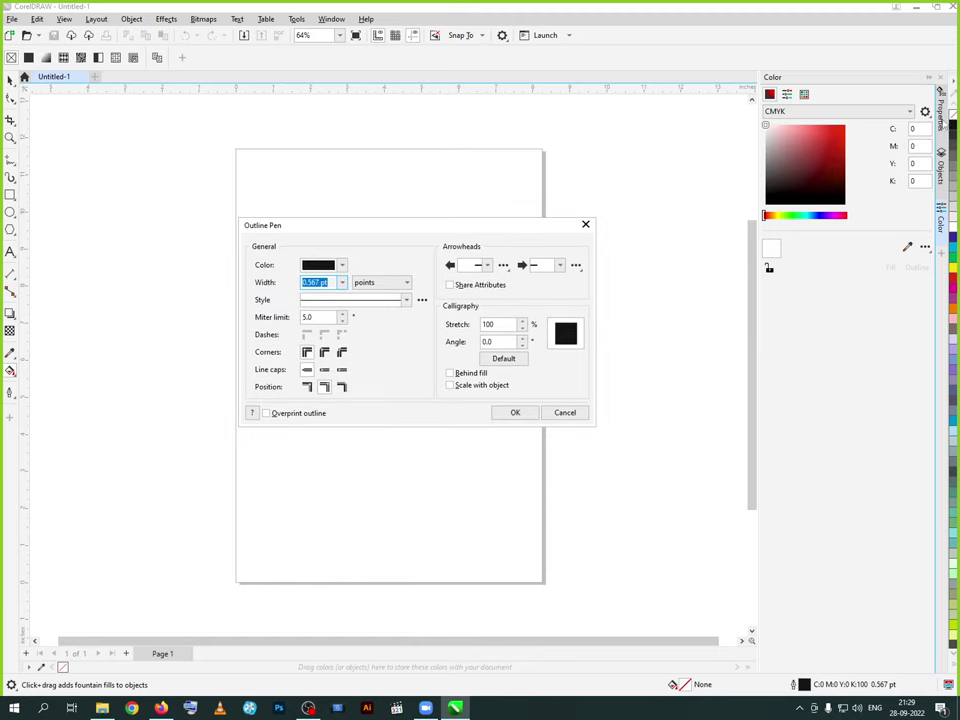
{"action": "left_click", "coordinate": [580, 413]}
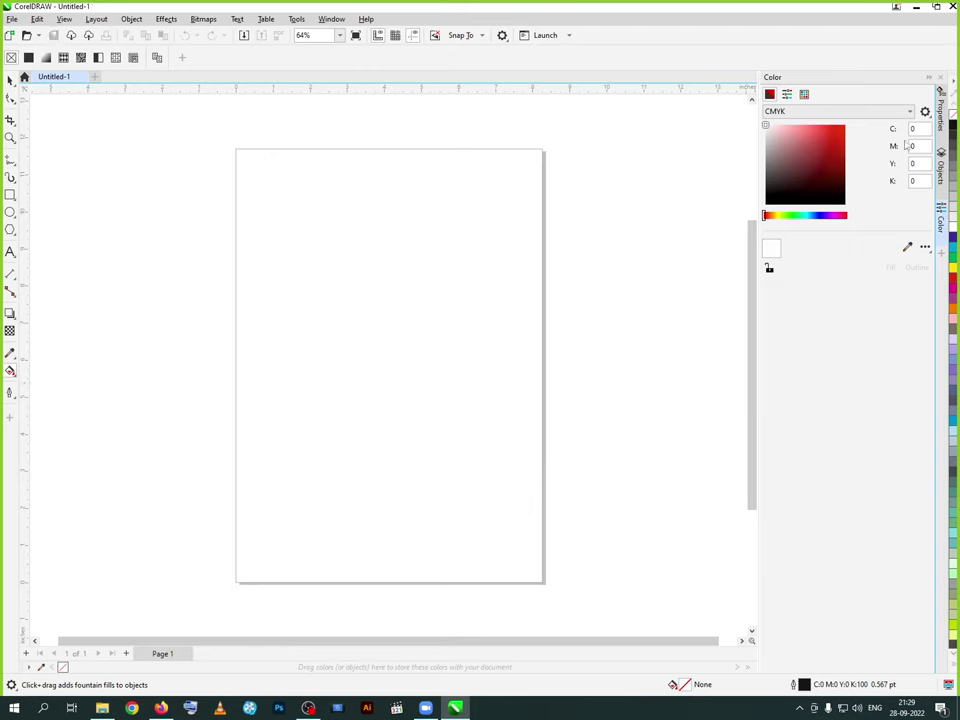
- Display the outline properties and compare them with the Outline Pen settings for Graphic defaults
{"action": "left_click", "coordinate": [940, 110]}
{"action": "left_click", "coordinate": [769, 93]}
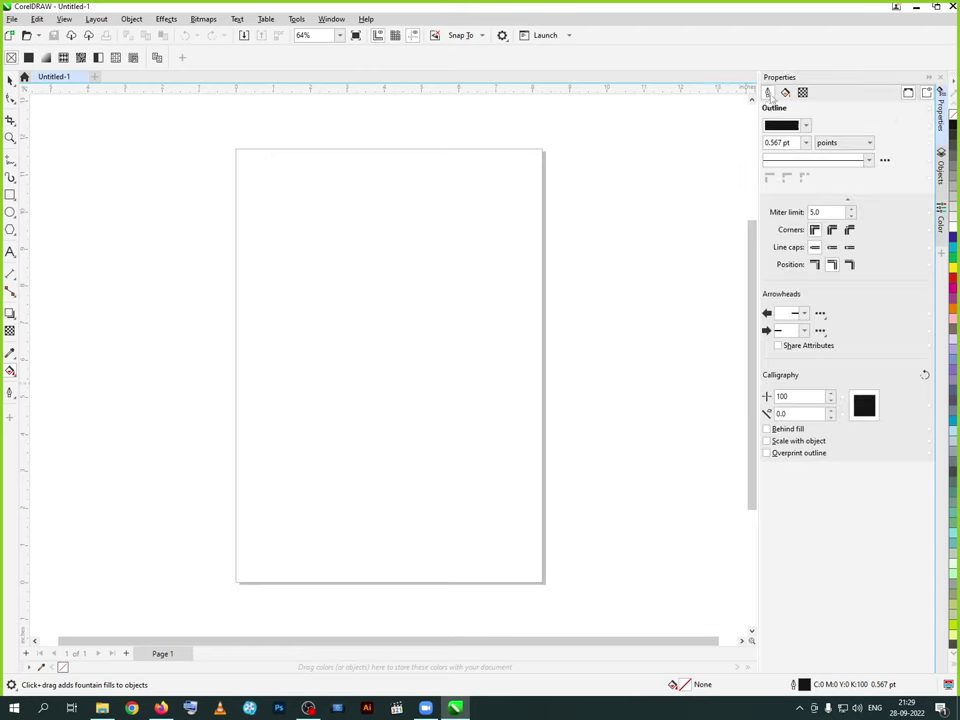
{"action": "left_click", "coordinate": [10, 392]}
{"action": "left_click", "coordinate": [61, 396]}
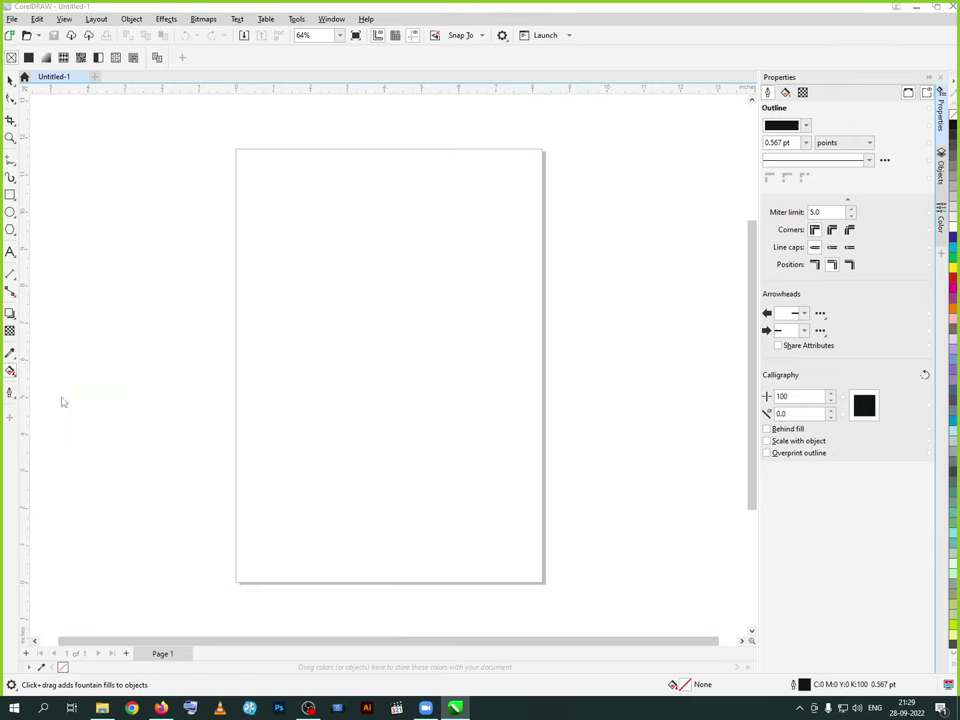
{"action": "left_click", "coordinate": [502, 428]}
{"action": "left_click_drag", "start_coordinate": [548, 267], "coordinate": [633, 145]}
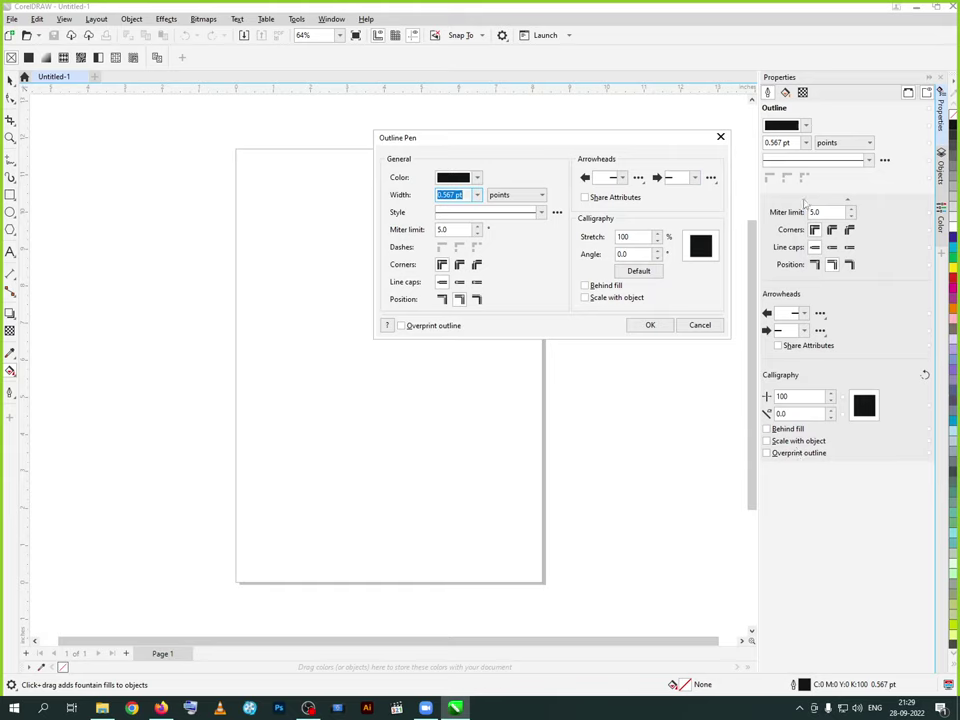
{"action": "left_click", "coordinate": [720, 138]}
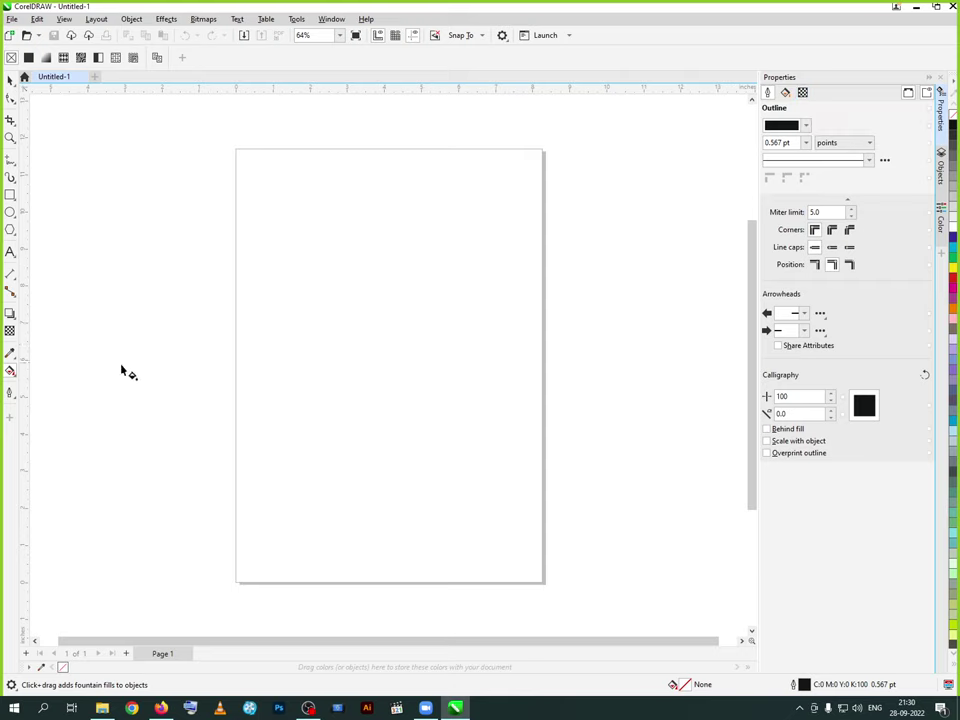
- Activate the Transparency tool and display the transparency properties
{"action": "left_click", "coordinate": [10, 331]}
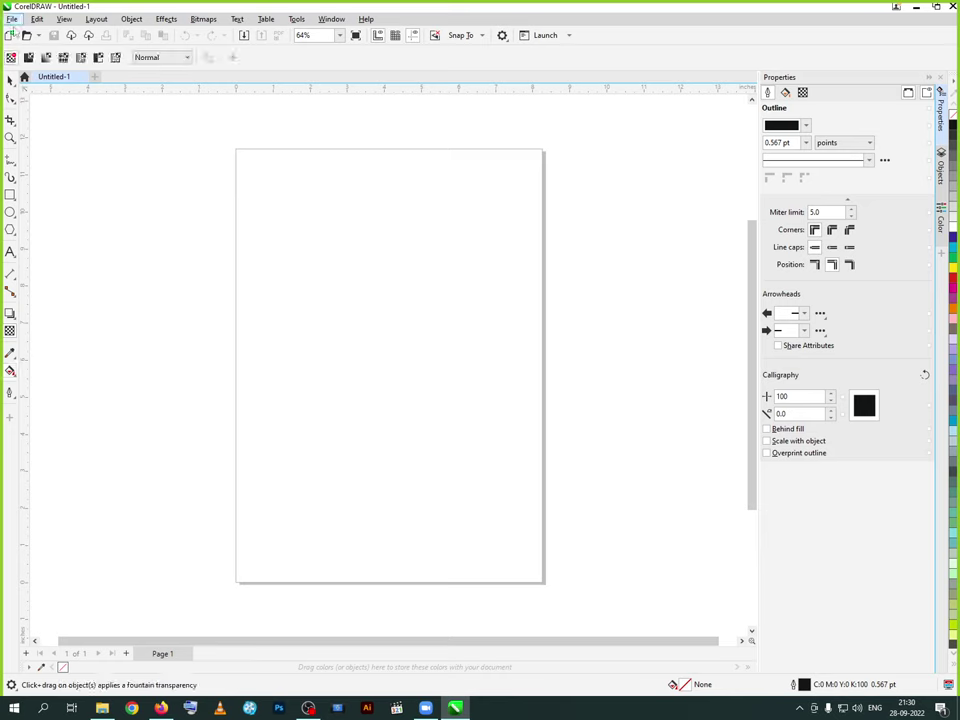
{"action": "left_click", "coordinate": [802, 92]}
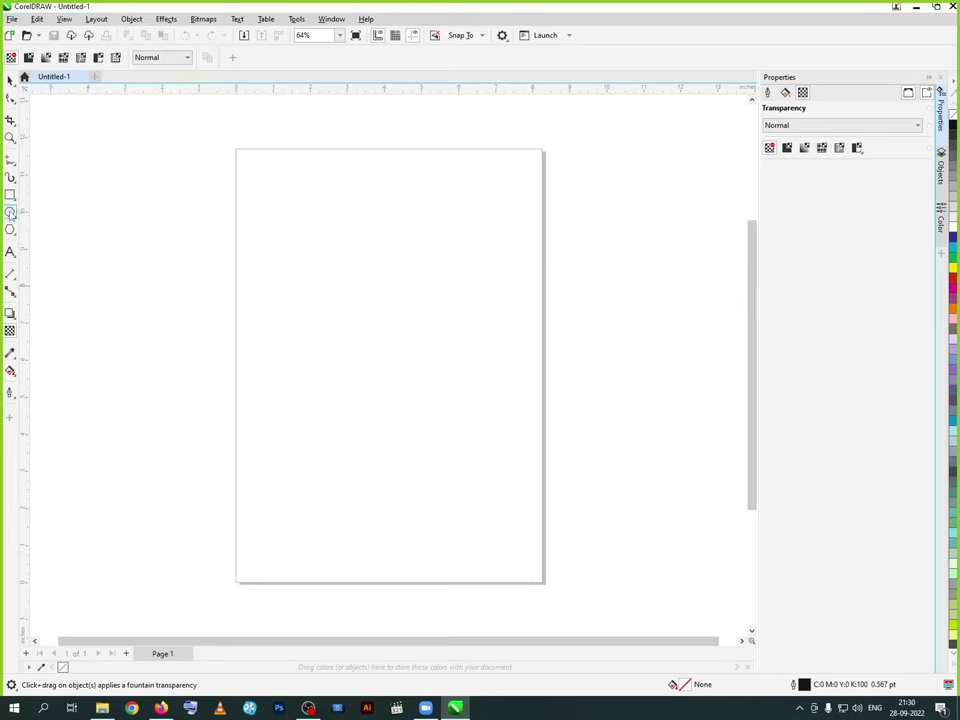
- Draw an ellipse about 3.98 by 4.29 inches in the page's upper middle and fill it blue, C100 M20 Y0 K0
{"action": "left_click", "coordinate": [10, 212]}
{"action": "left_click_drag", "start_coordinate": [384, 336], "coordinate": [456, 404]}
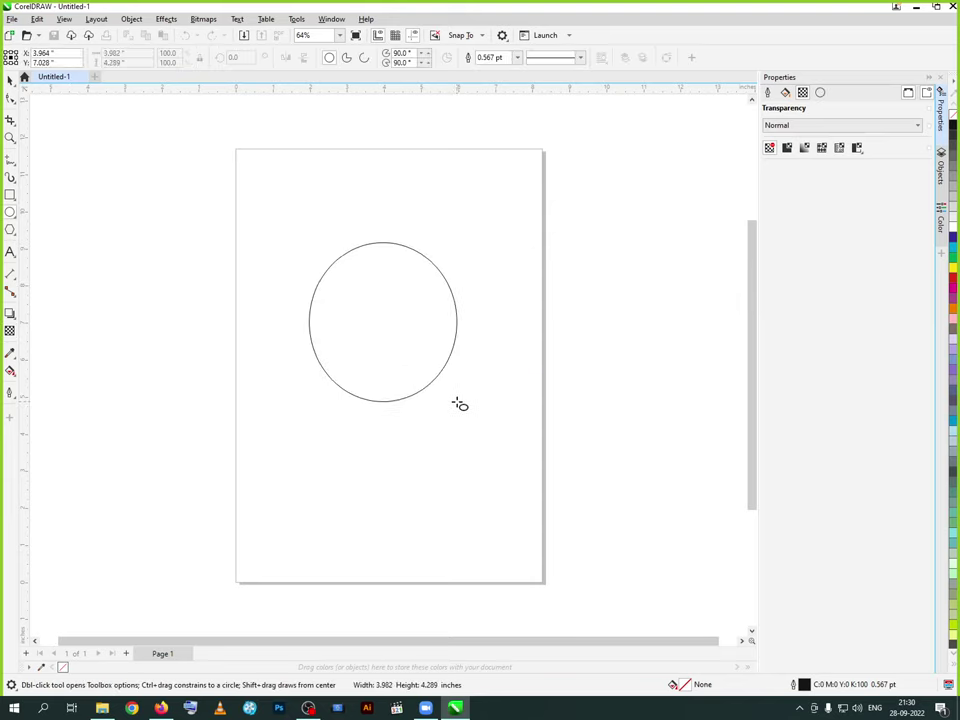
{"action": "left_click", "coordinate": [955, 427]}
- Add a red-filled ellipse, C0 M100 Y100 K0, about 3.69 by 3.87 inches, overlapping the blue ellipse's lower right
{"action": "left_click_drag", "start_coordinate": [397, 304], "coordinate": [535, 450]}
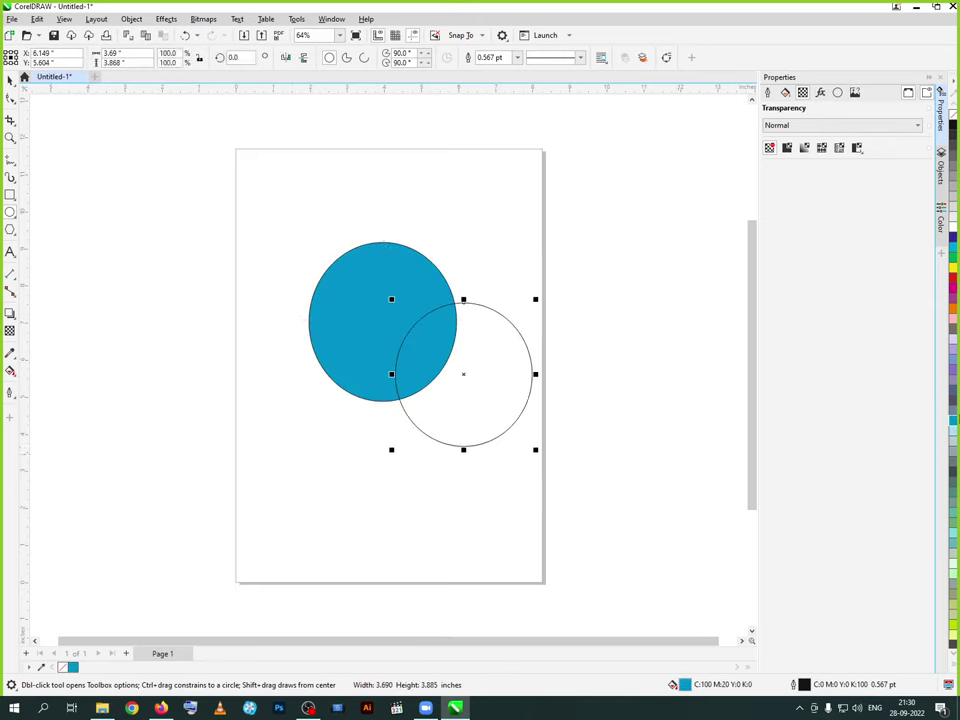
{"action": "left_click", "coordinate": [953, 283]}
{"action": "left_click", "coordinate": [10, 80]}
{"action": "left_click_drag", "start_coordinate": [472, 434], "coordinate": [457, 423]}
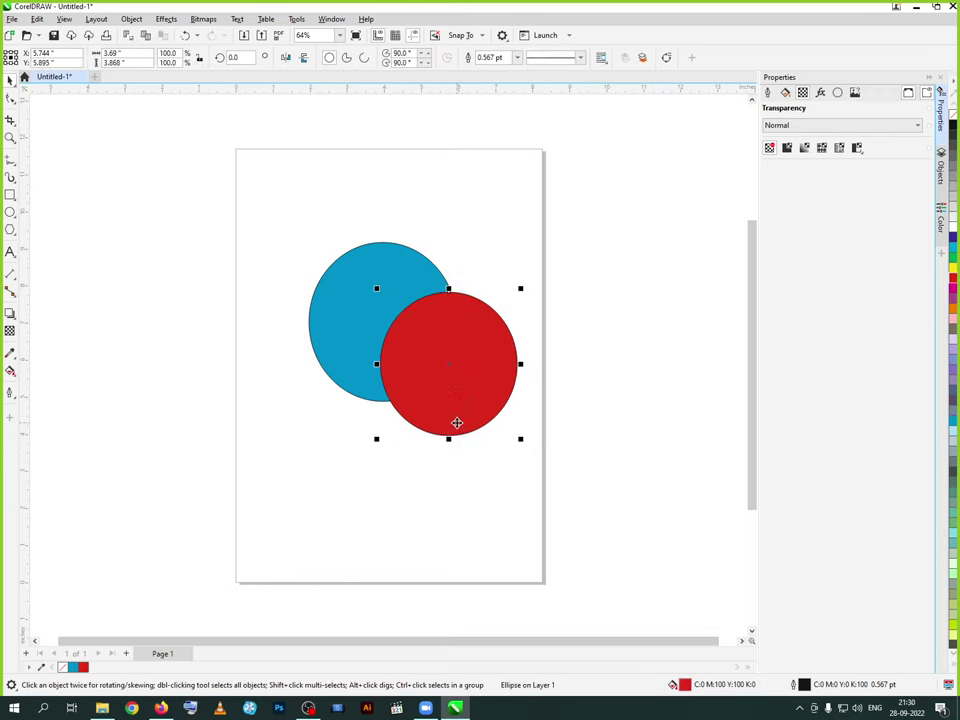
- Select the red ellipse and display its outline properties
{"action": "left_click", "coordinate": [285, 407]}
{"action": "left_click", "coordinate": [351, 394]}
{"action": "left_click", "coordinate": [368, 389]}
{"action": "left_click", "coordinate": [418, 388]}
{"action": "left_click", "coordinate": [768, 92]}
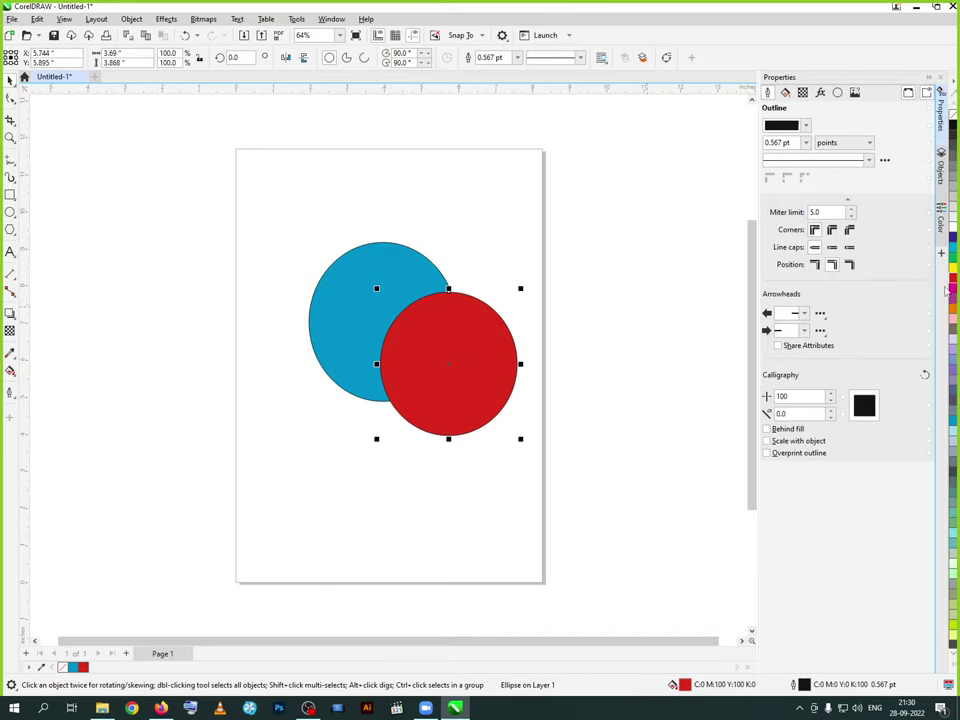
{"action": "right_click", "coordinate": [880, 210]}
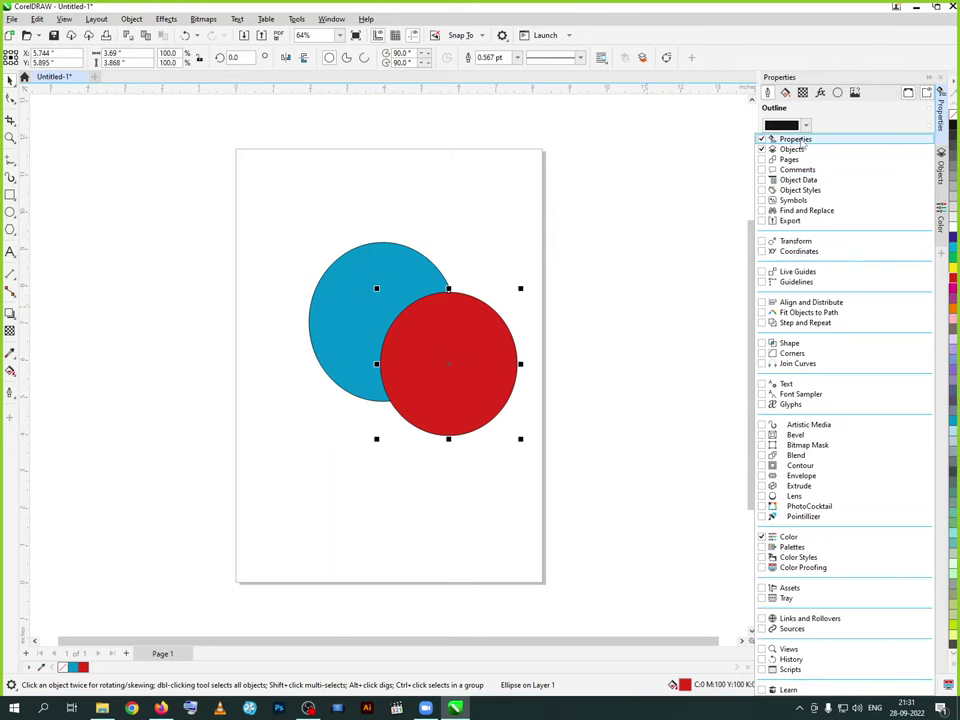
{"action": "left_click", "coordinate": [625, 392]}
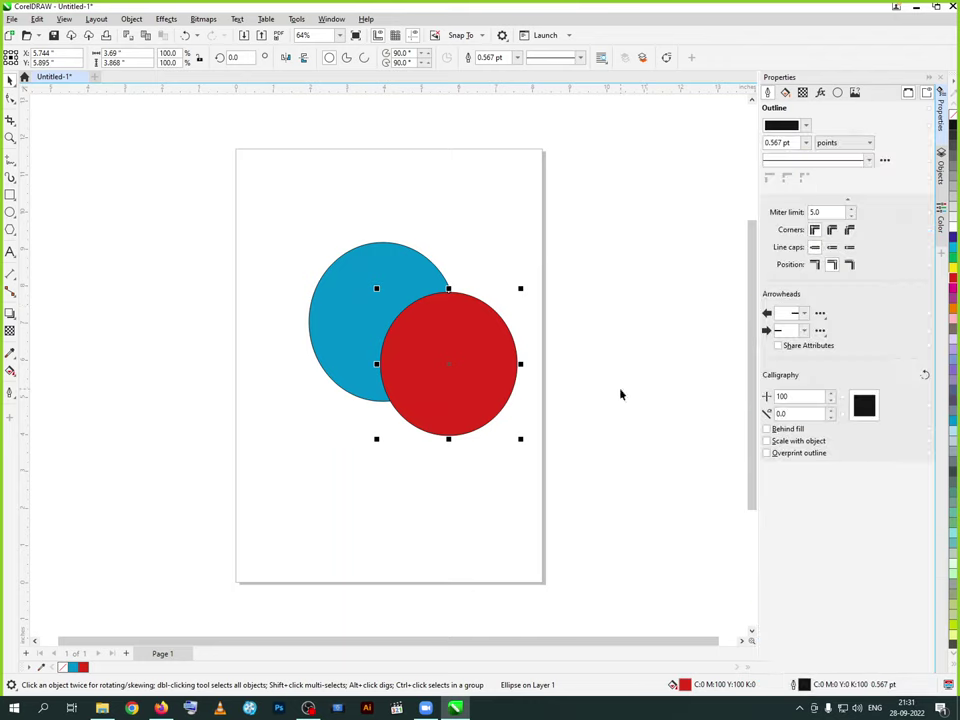
- Set the red ellipse's outline colour to orange, C2 M52 Y91 K4
{"action": "left_click", "coordinate": [456, 381]}
{"action": "left_click", "coordinate": [524, 361]}
{"action": "left_click", "coordinate": [806, 126]}
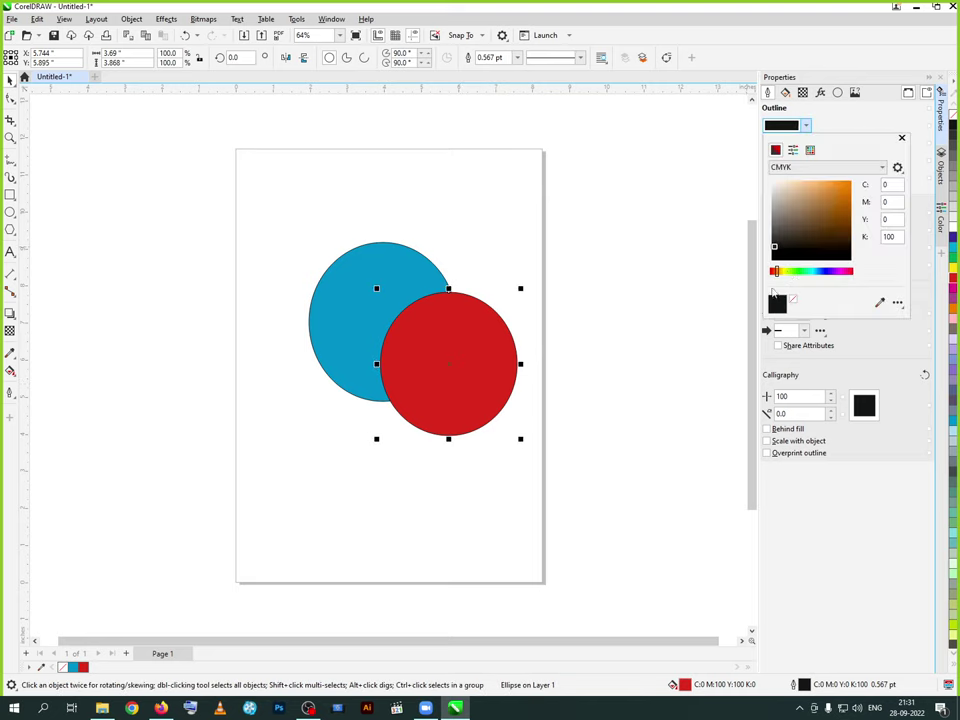
{"action": "left_click", "coordinate": [835, 187]}
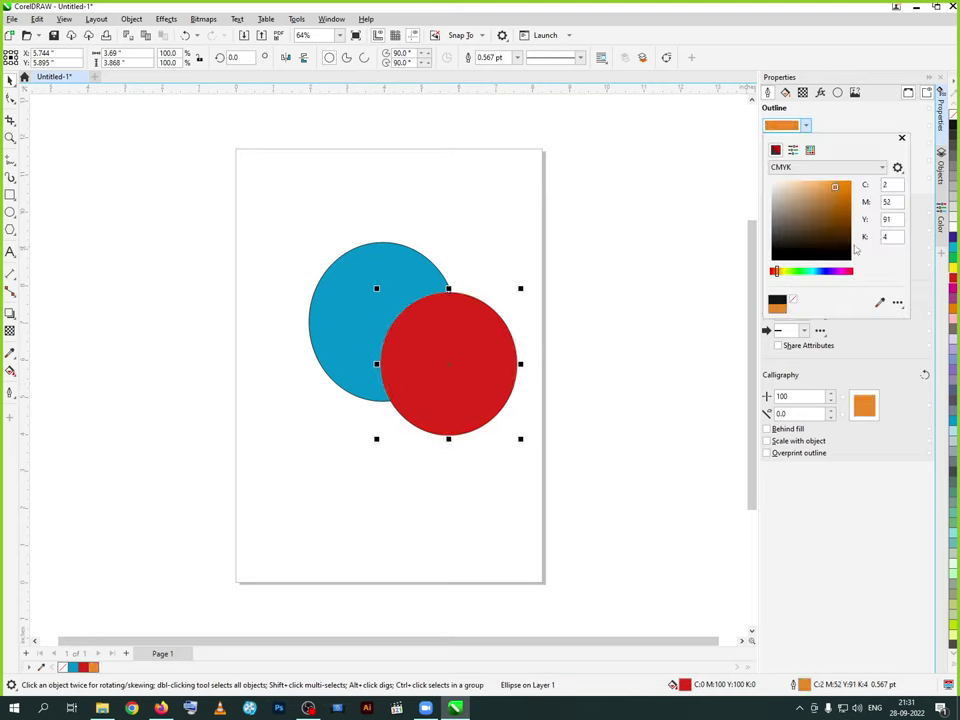
- Change the red ellipse's outline colour to violet, C95 M100 Y0 K0, and close the colour picker
{"action": "left_click_drag", "start_coordinate": [800, 271], "coordinate": [852, 274]}
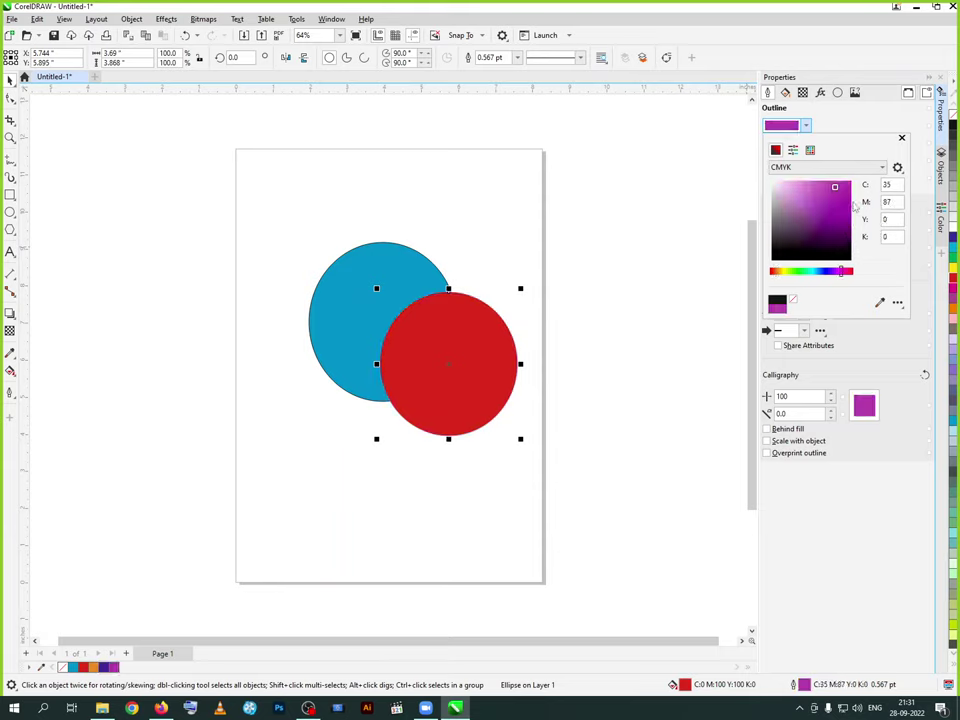
{"action": "left_click", "coordinate": [849, 197]}
{"action": "left_click", "coordinate": [823, 271]}
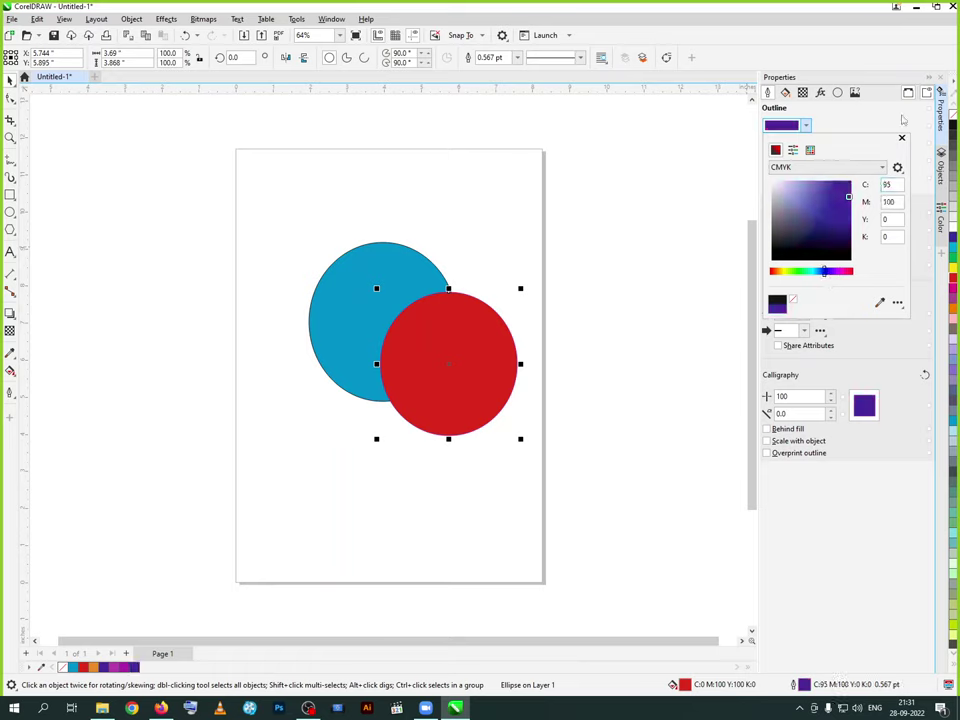
{"action": "left_click", "coordinate": [901, 137]}
- Try the Hairline width on the red ellipse's outline and thicken it to 36 pt
{"action": "left_click", "coordinate": [806, 143]}
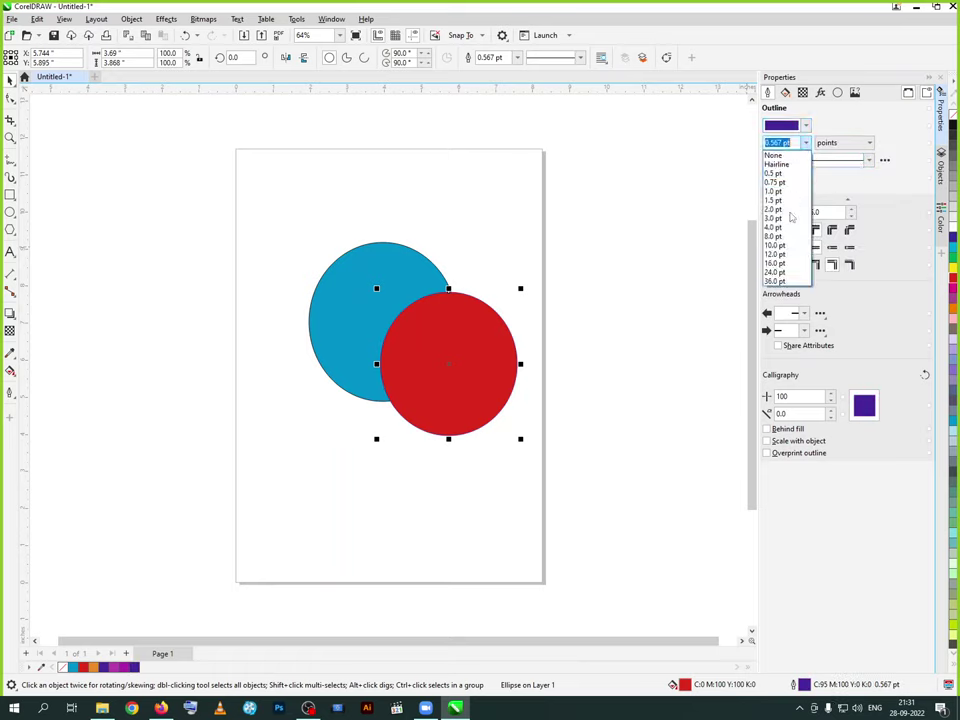
{"action": "left_click", "coordinate": [786, 164]}
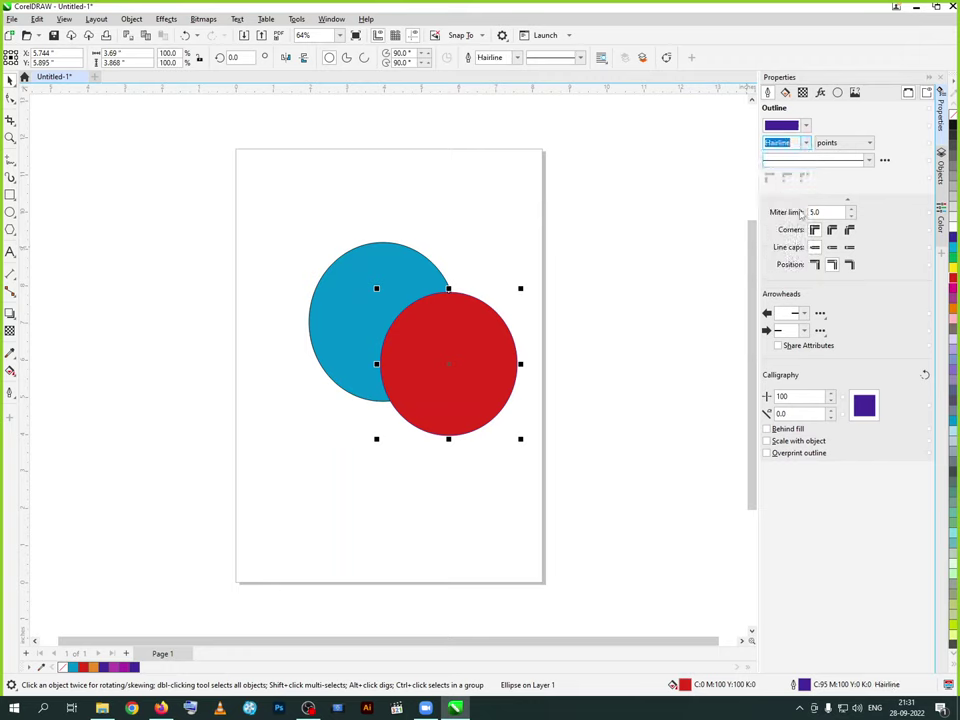
{"action": "left_click", "coordinate": [806, 143]}
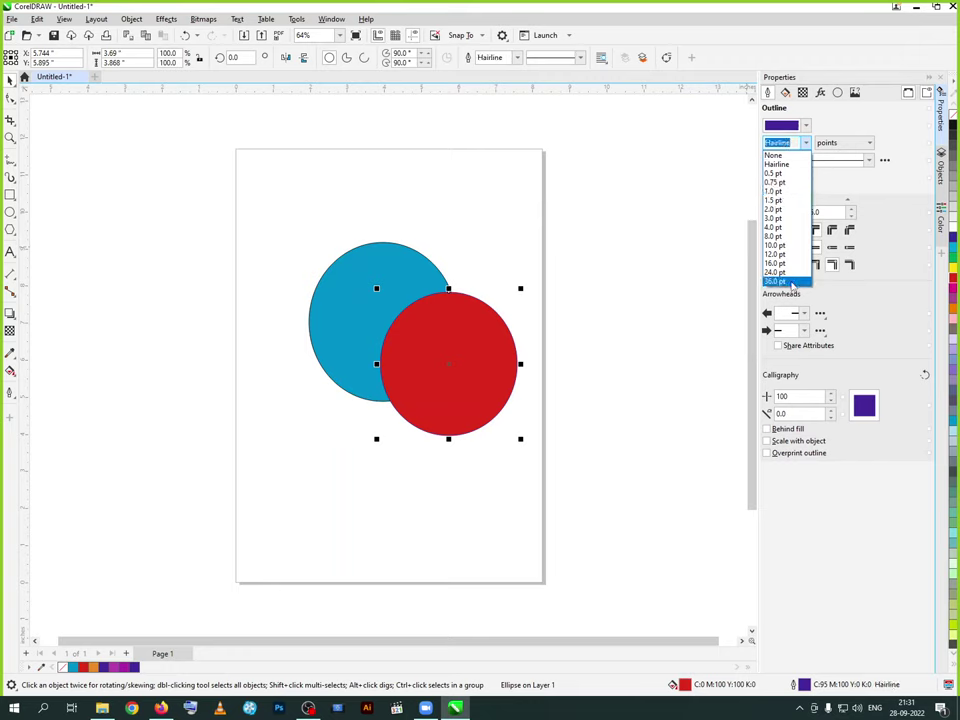
{"action": "left_click", "coordinate": [777, 281]}
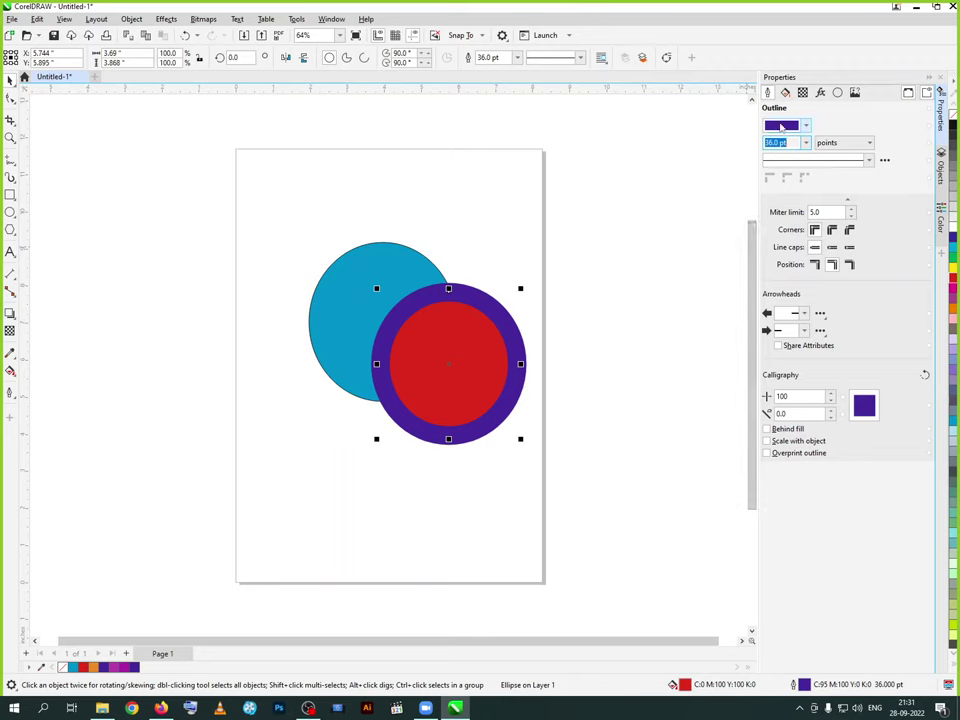
- Browse the line styles and apply an evenly dashed style to the red ellipse's outline
{"action": "left_click", "coordinate": [869, 161]}
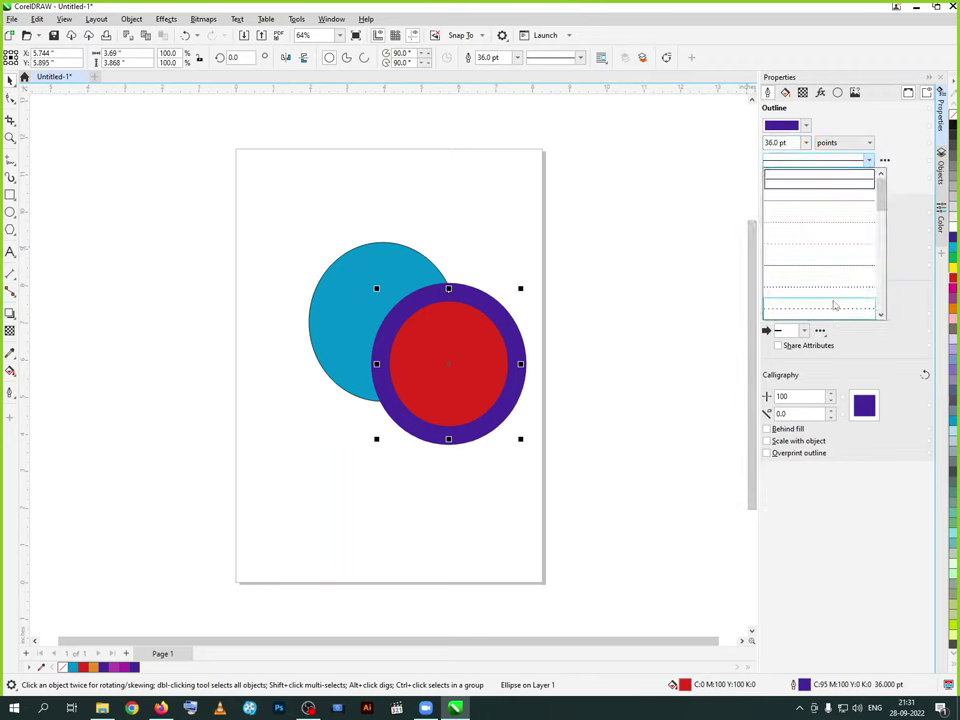
{"action": "left_click_drag", "start_coordinate": [881, 195], "coordinate": [882, 283]}
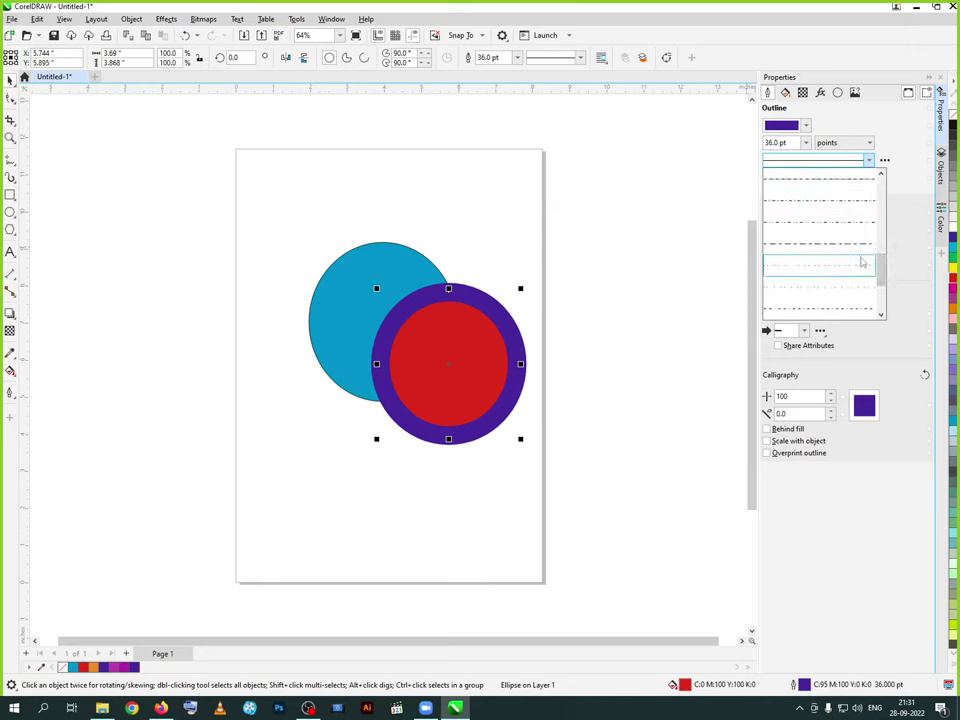
{"action": "scroll", "coordinate": [850, 220], "scroll_direction": "up", "scroll_amount": 5}
{"action": "left_click", "coordinate": [849, 184]}
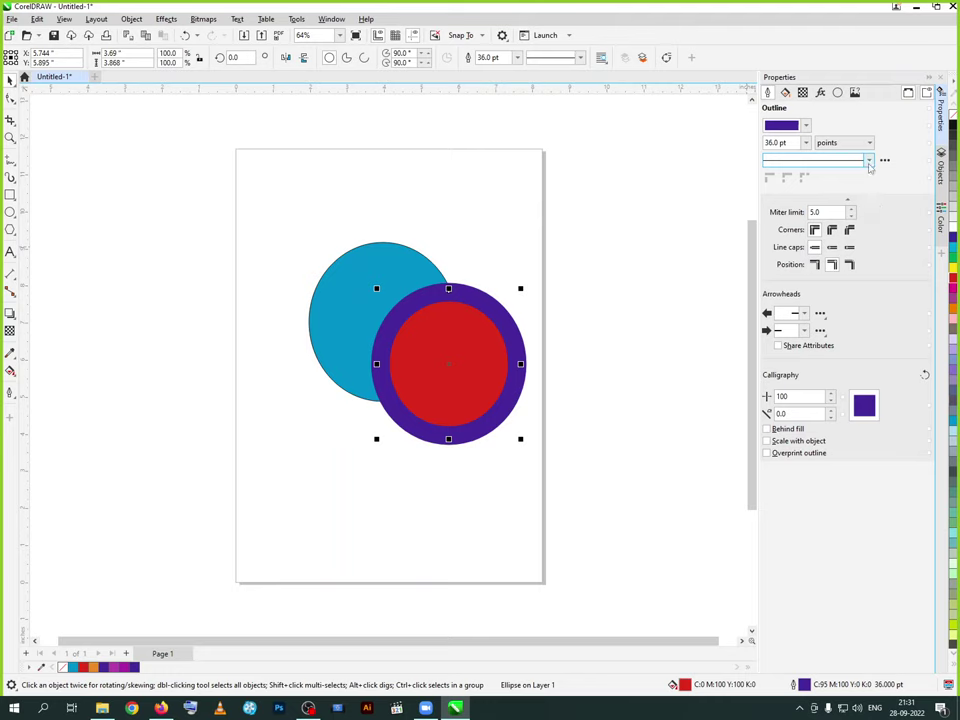
{"action": "left_click", "coordinate": [826, 160]}
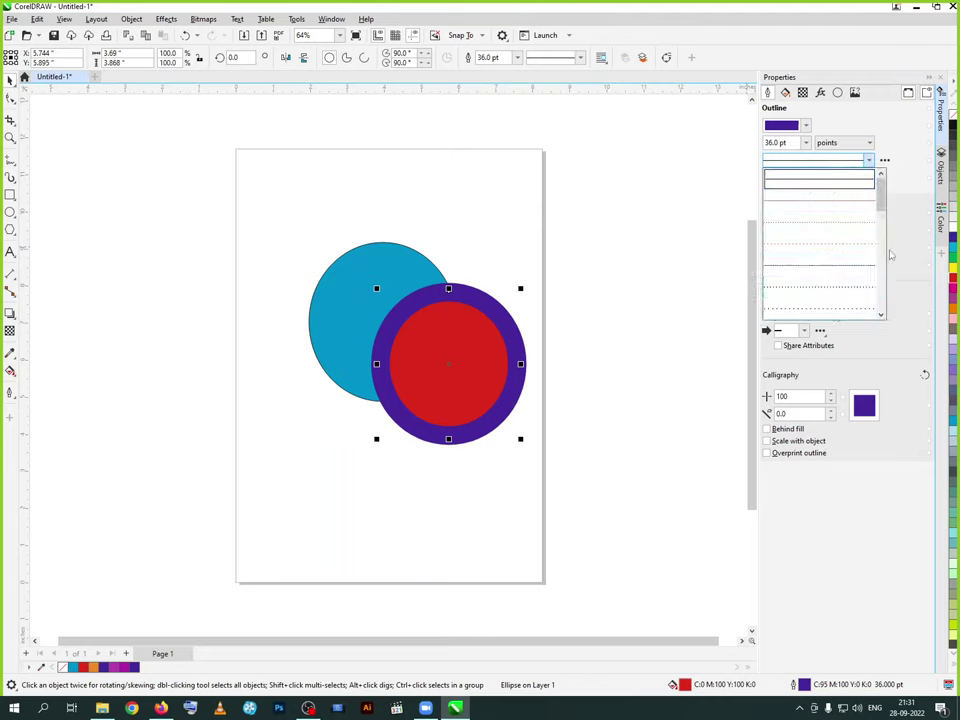
{"action": "left_click_drag", "start_coordinate": [878, 207], "coordinate": [878, 231]}
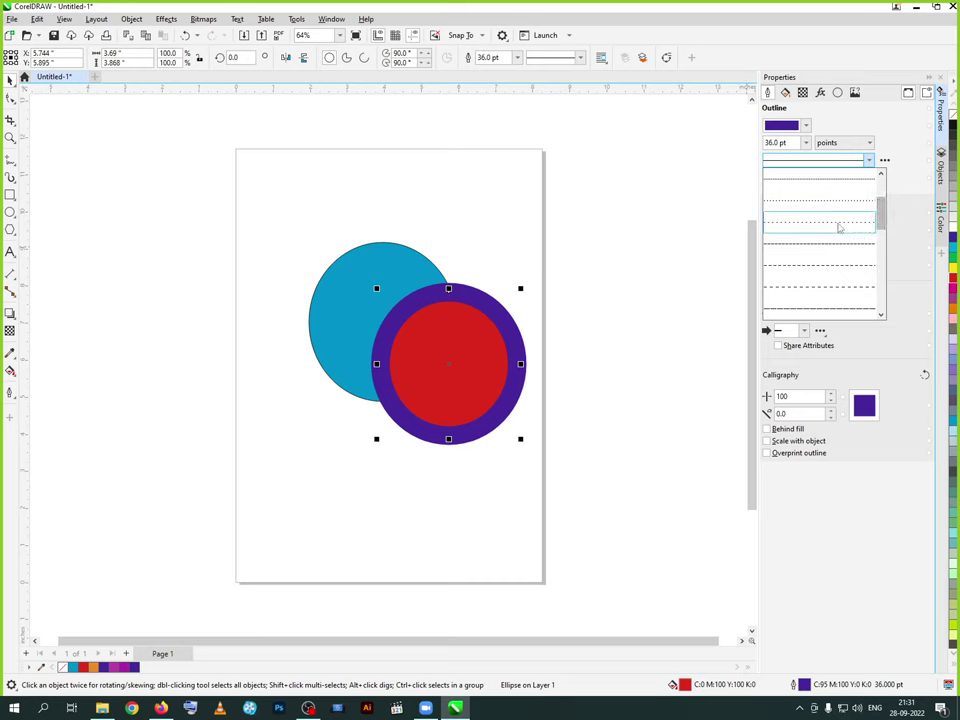
{"action": "left_click", "coordinate": [835, 290]}
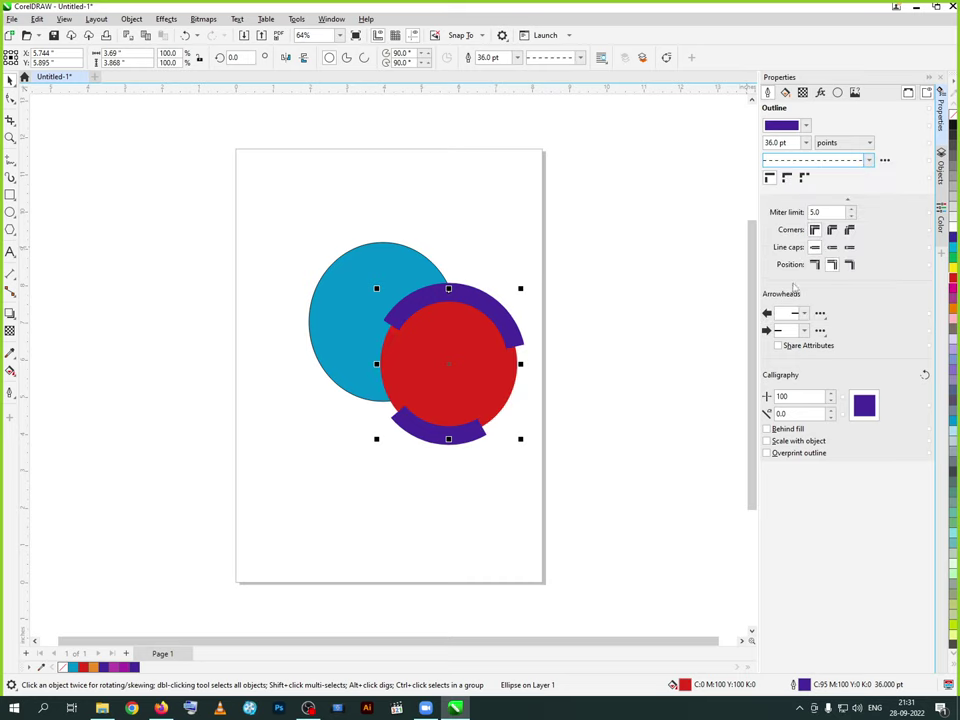
- Try widths of 10 pt and 1.5 pt on the dashed outline and set it to 8 pt
{"action": "left_click", "coordinate": [805, 142]}
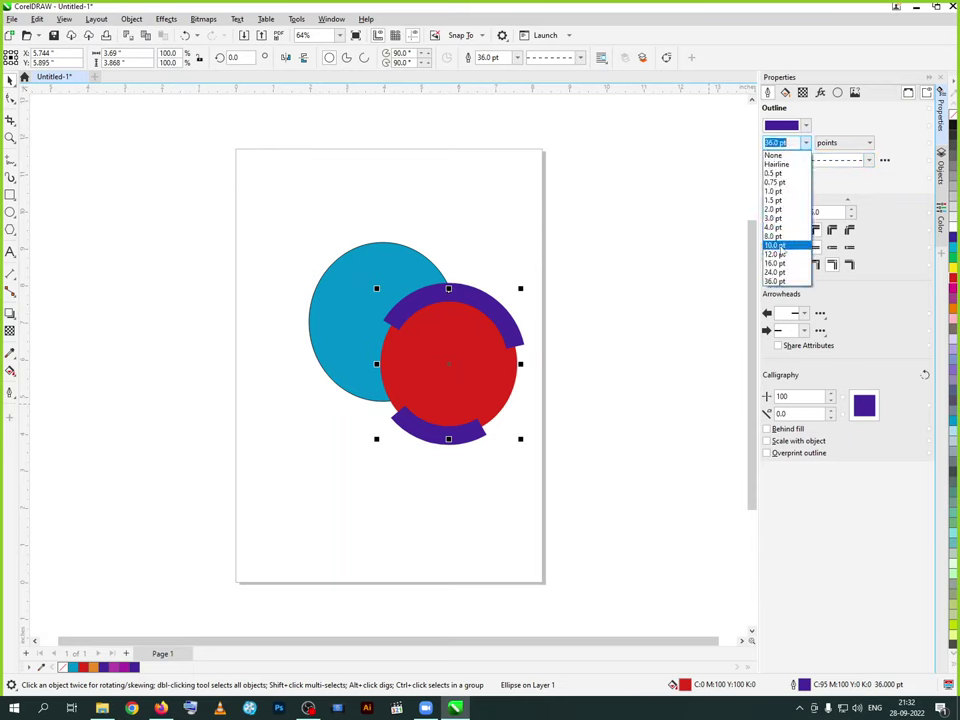
{"action": "left_click", "coordinate": [776, 245]}
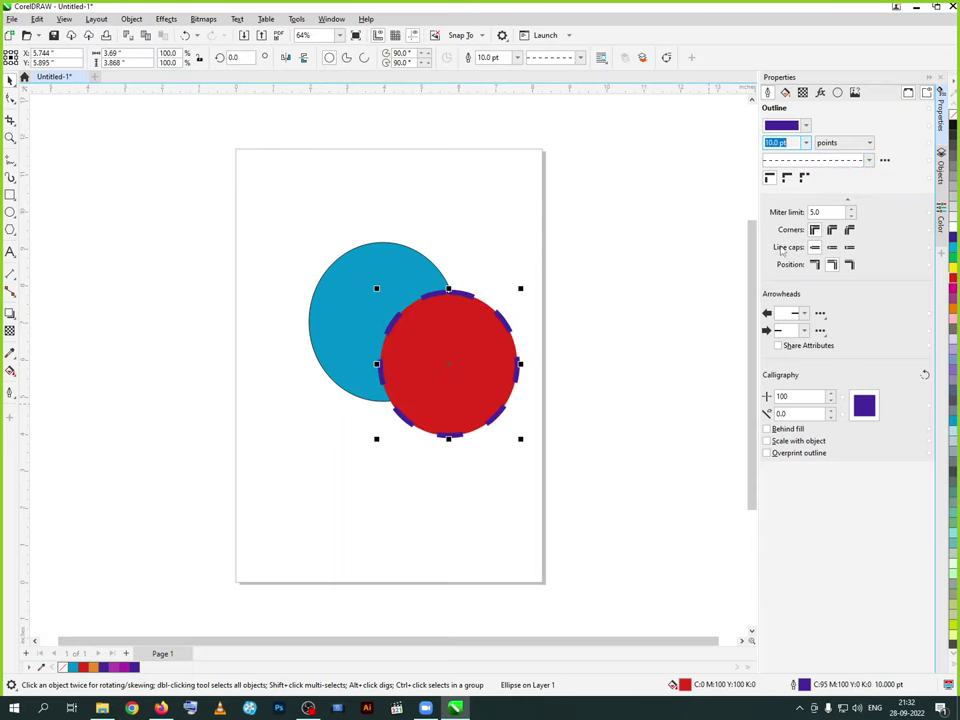
{"action": "left_click", "coordinate": [805, 142]}
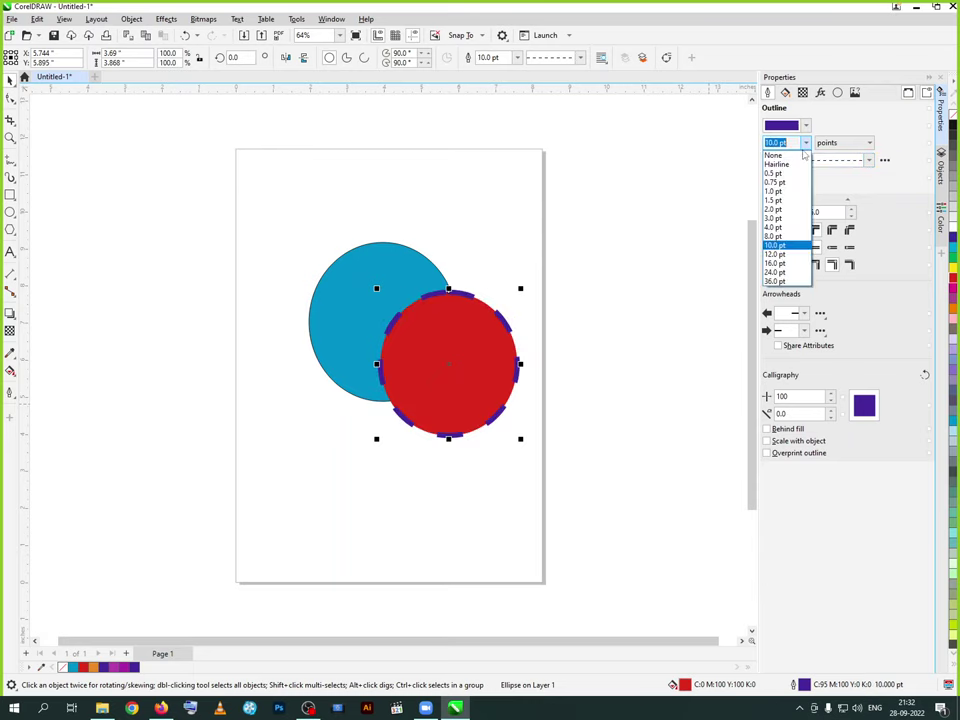
{"action": "left_click", "coordinate": [793, 202]}
{"action": "scroll", "coordinate": [452, 403], "scroll_direction": "up", "scroll_amount": 2}
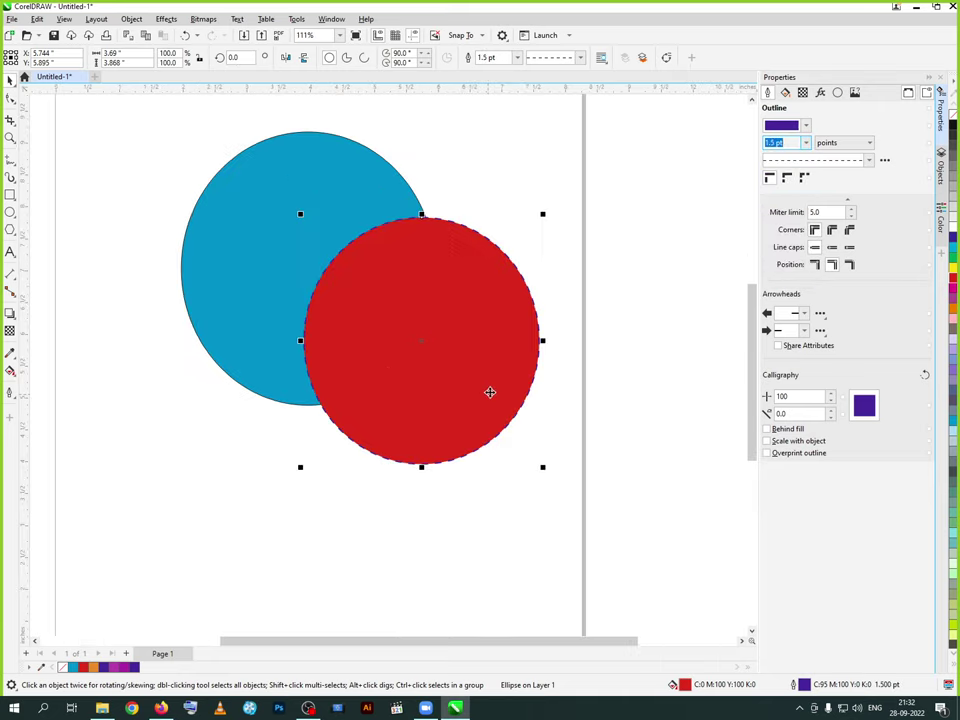
{"action": "scroll", "coordinate": [549, 388], "scroll_direction": "up", "scroll_amount": 4}
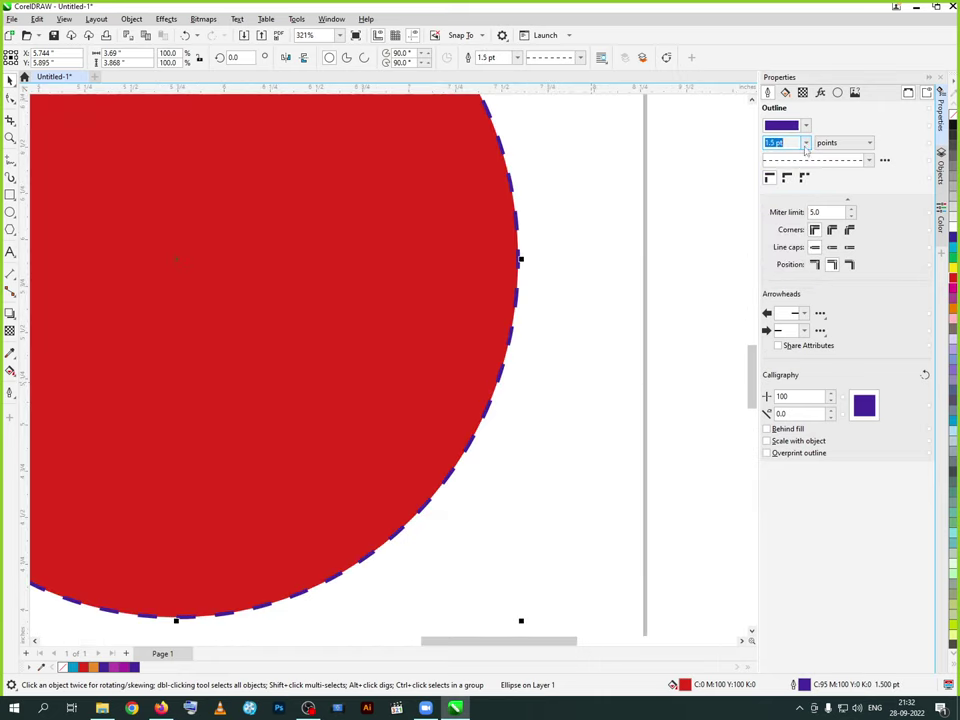
{"action": "left_click", "coordinate": [806, 146]}
{"action": "left_click", "coordinate": [788, 237]}
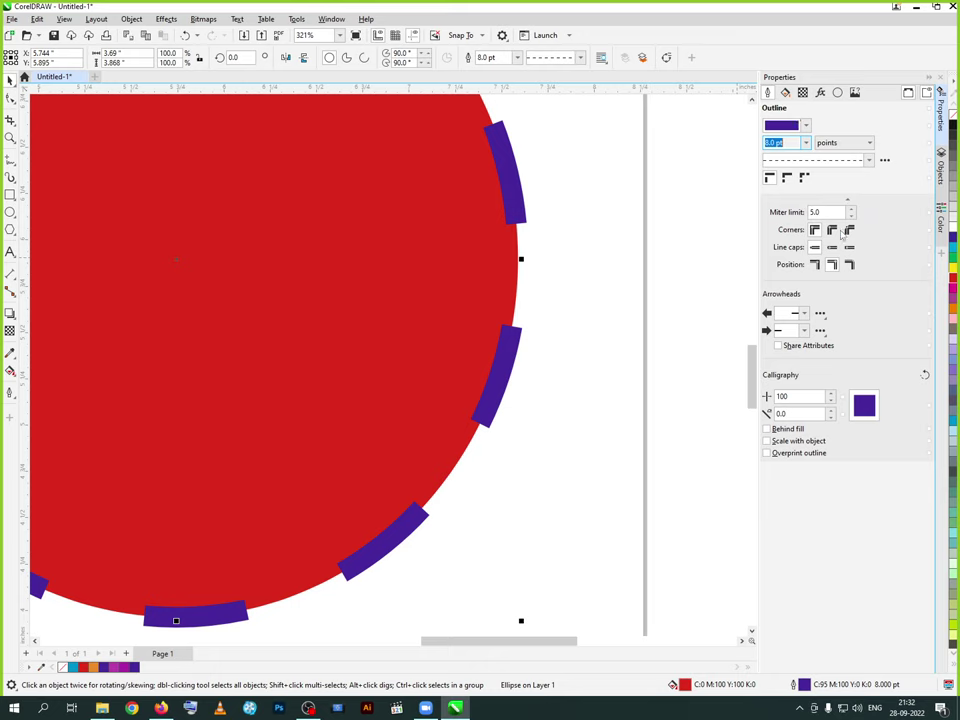
- Return the red ellipse's outline to a solid line and set its width to 10 pt
{"action": "left_click", "coordinate": [869, 160]}
{"action": "scroll", "coordinate": [835, 200], "scroll_direction": "up", "scroll_amount": 2}
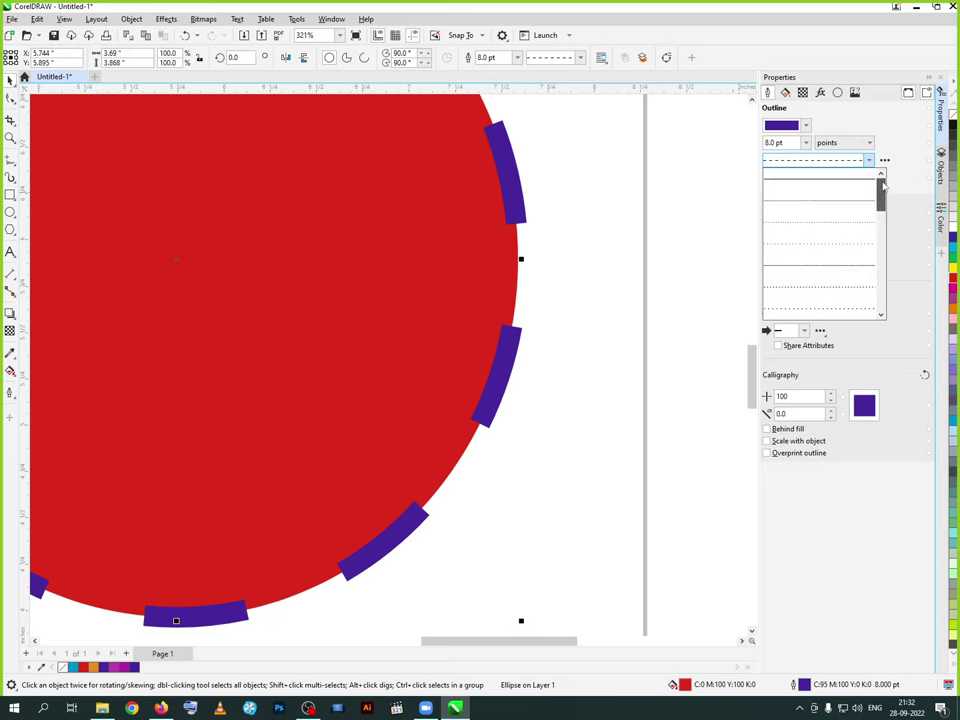
{"action": "left_click", "coordinate": [831, 187]}
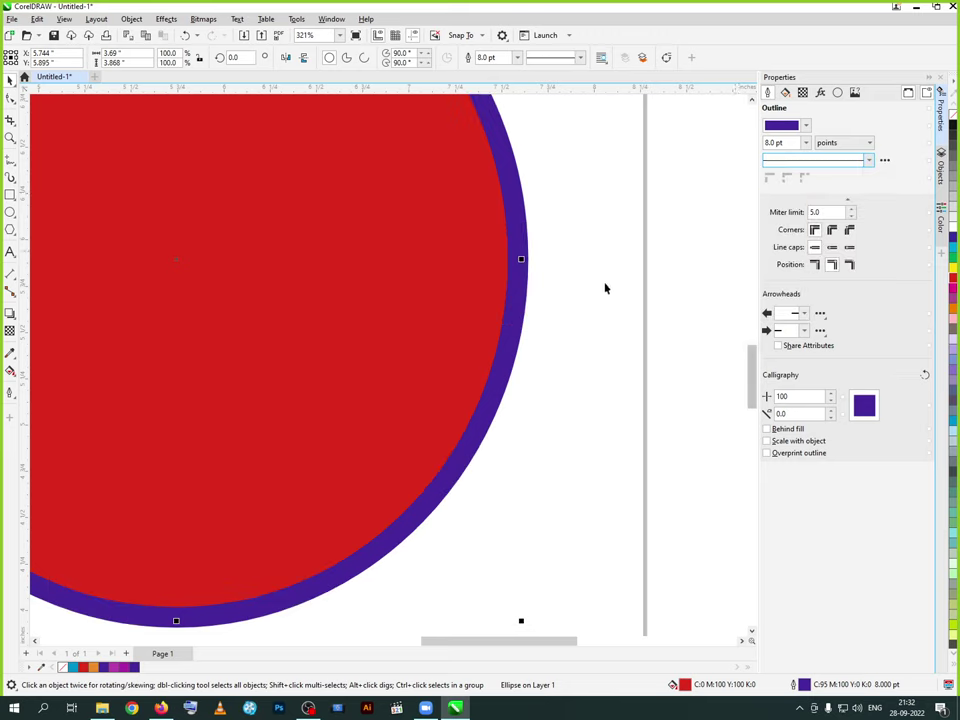
{"action": "left_click", "coordinate": [804, 146]}
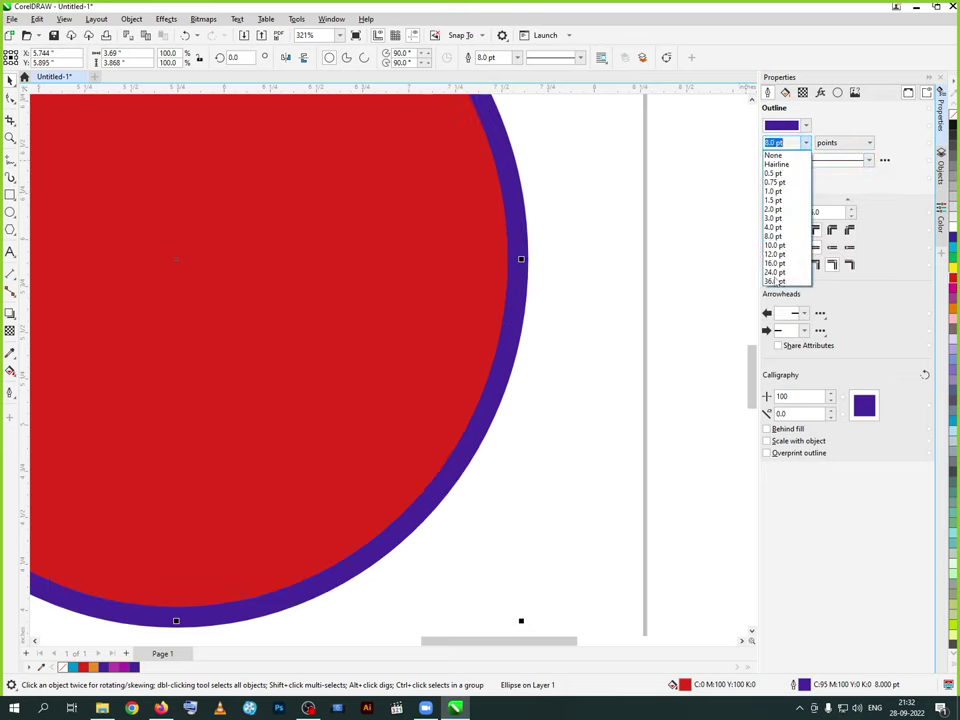
{"action": "left_click", "coordinate": [785, 254]}
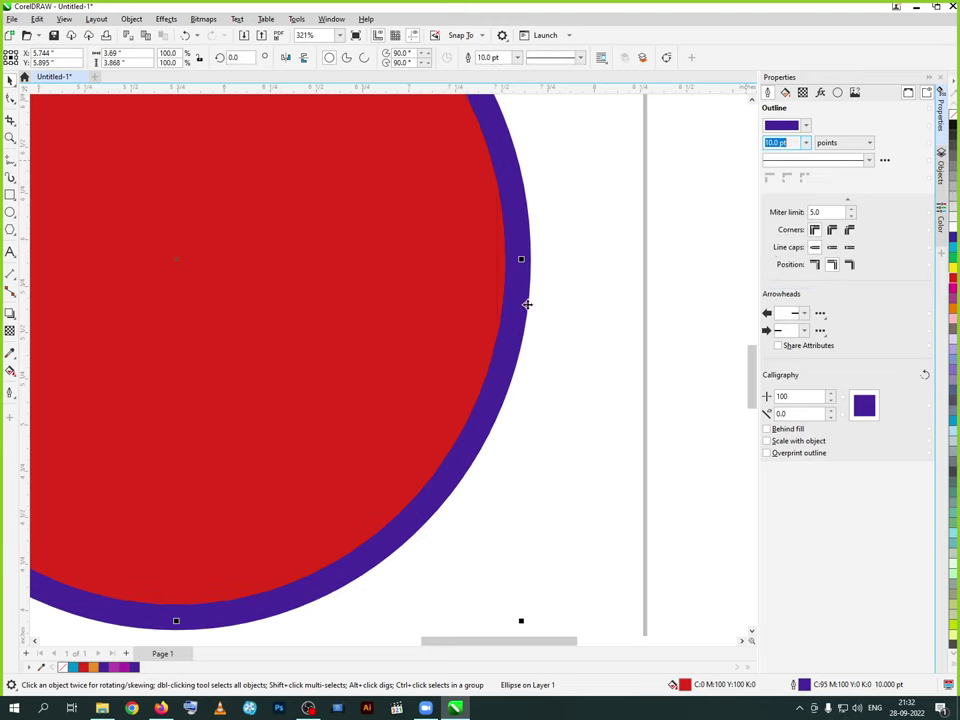
{"action": "scroll", "coordinate": [523, 240], "scroll_direction": "up", "scroll_amount": 1}
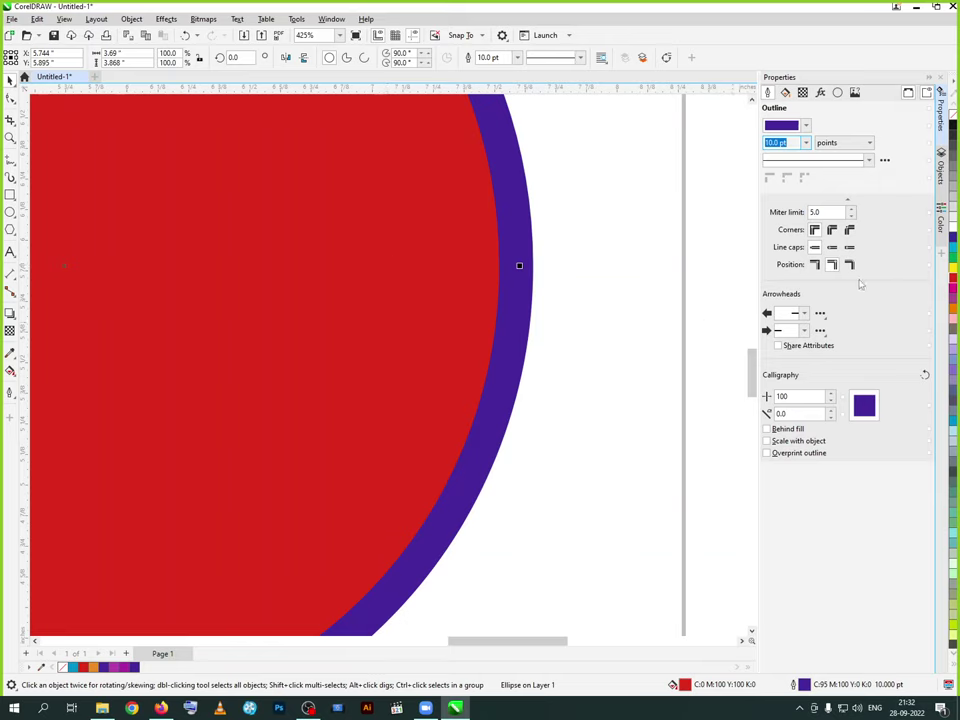
- Compare the outside, inside and centered outline positions on the red ellipse and set the outline to inside
{"action": "left_click", "coordinate": [815, 265]}
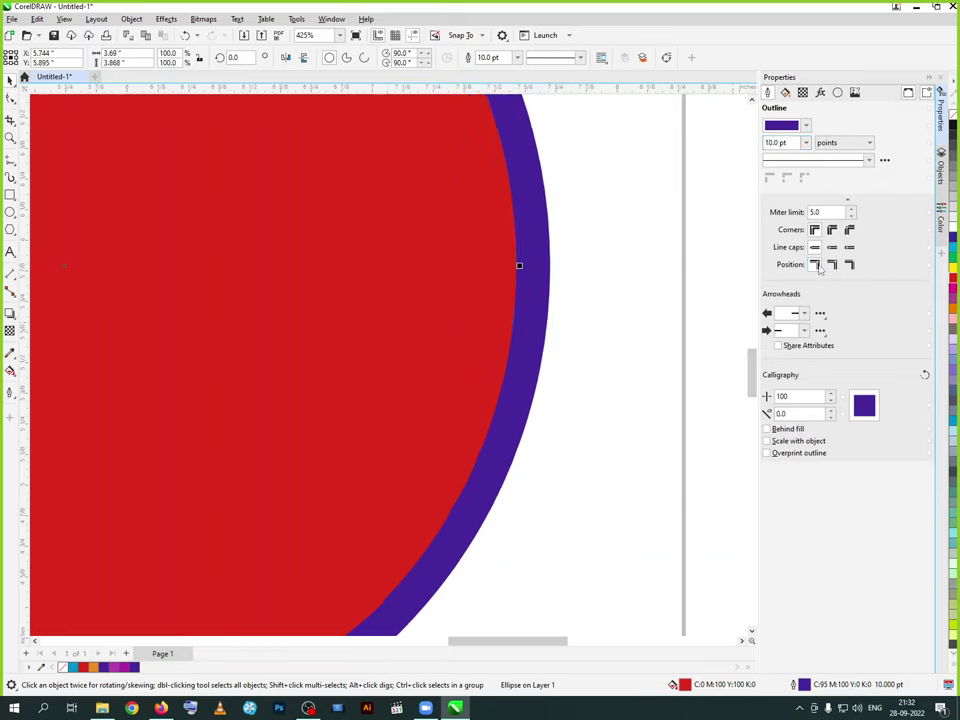
{"action": "left_click", "coordinate": [849, 265]}
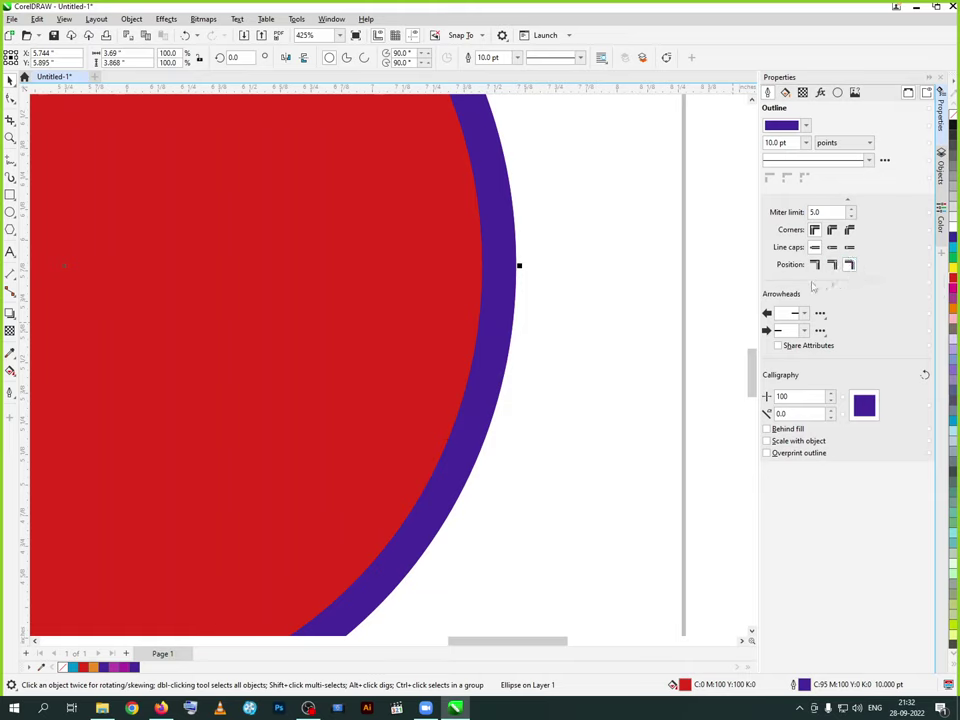
{"action": "left_click", "coordinate": [832, 265]}
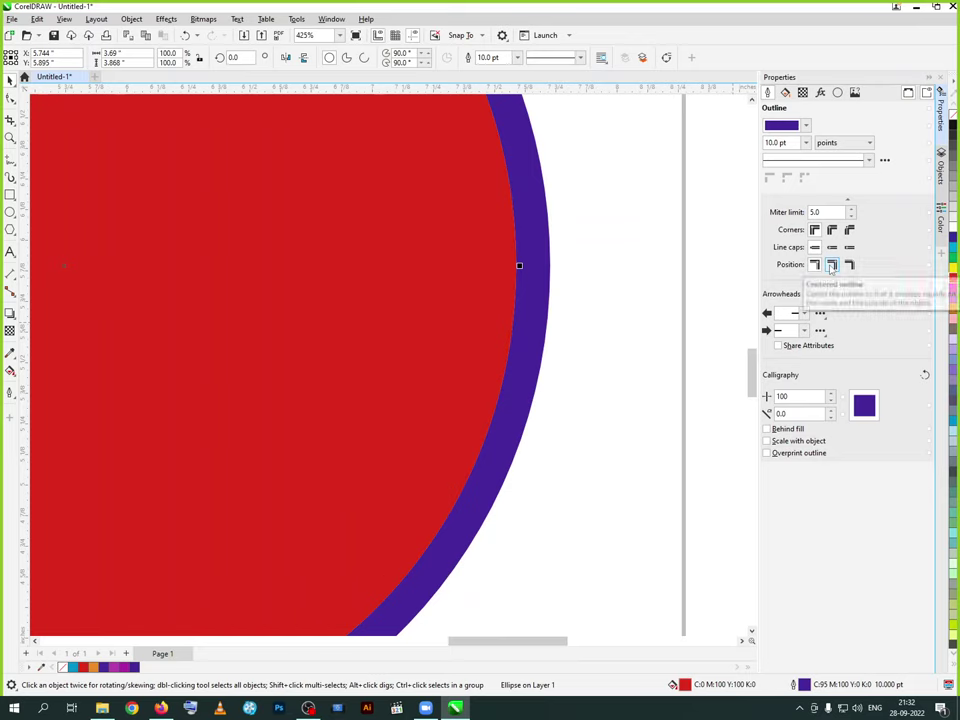
{"action": "left_click", "coordinate": [850, 265]}
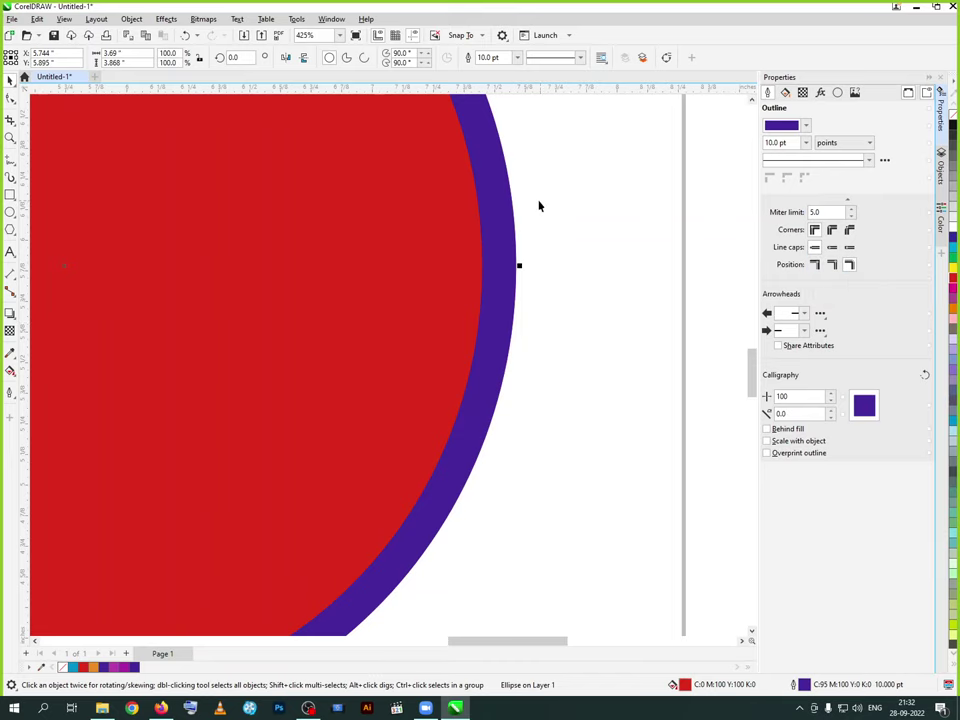
- Move the red ellipse left and slightly down, to about X 4.844, Y 5.672 inches
{"action": "scroll", "coordinate": [537, 206], "scroll_direction": "down", "scroll_amount": 4}
{"action": "left_click_drag", "start_coordinate": [519, 235], "coordinate": [458, 250]}
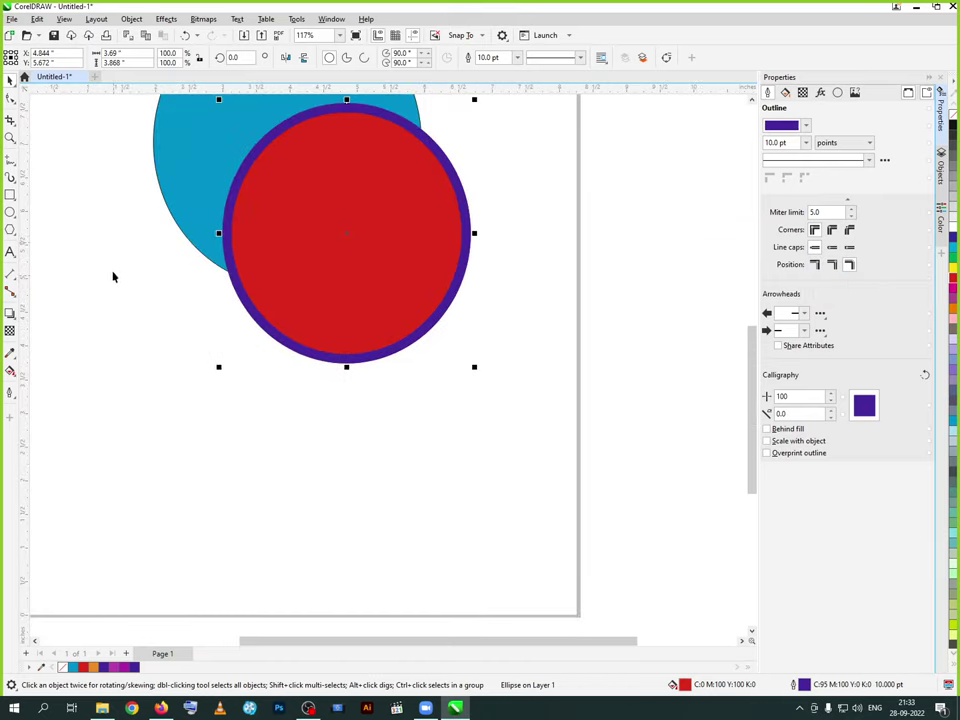
{"action": "key", "text": "F6"}
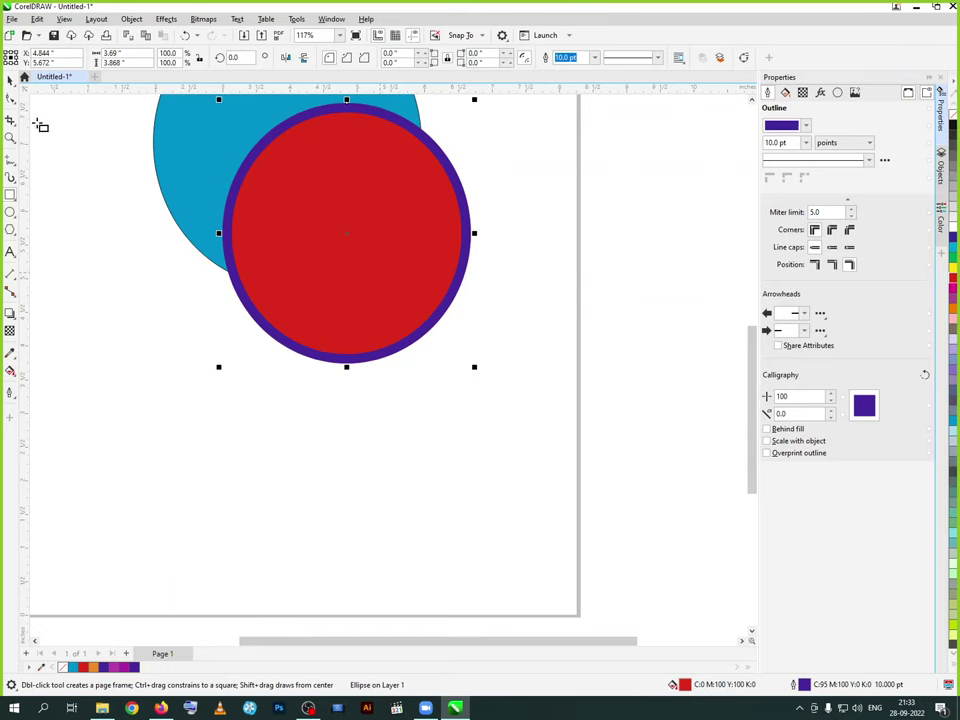
{"action": "key", "text": "space"}
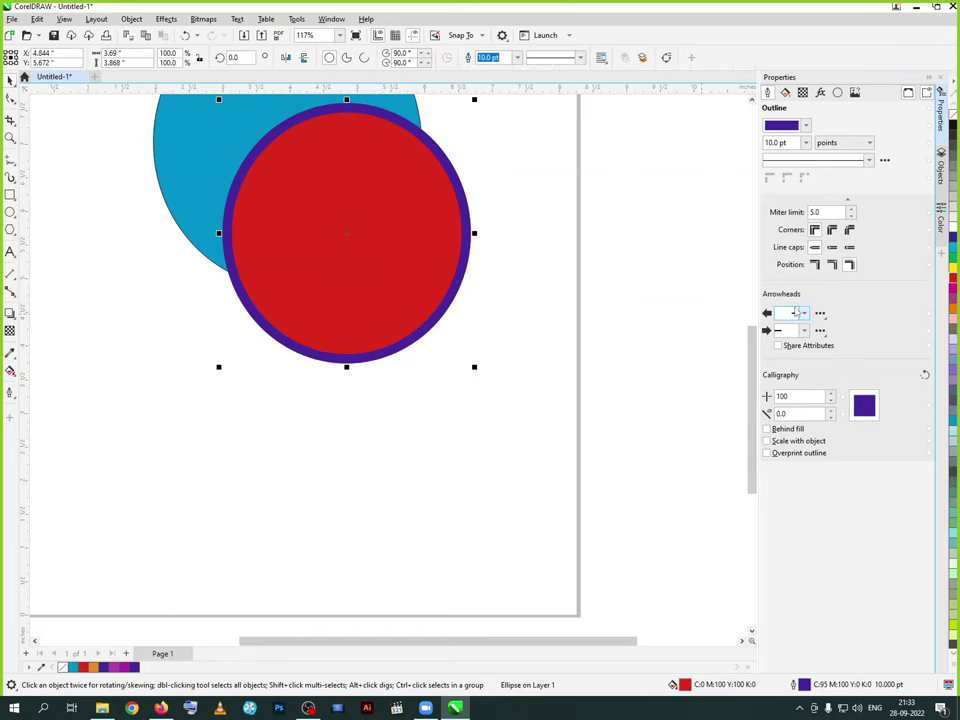
- Try the outside and centered outline positions once more on the moved ellipse and return the outline to inside
{"action": "left_click", "coordinate": [814, 264]}
{"action": "left_click", "coordinate": [832, 264]}
{"action": "left_click", "coordinate": [849, 264]}
{"action": "scroll", "coordinate": [445, 220], "scroll_direction": "up", "scroll_amount": 2}
{"action": "scroll", "coordinate": [410, 285], "scroll_direction": "down", "scroll_amount": 4}
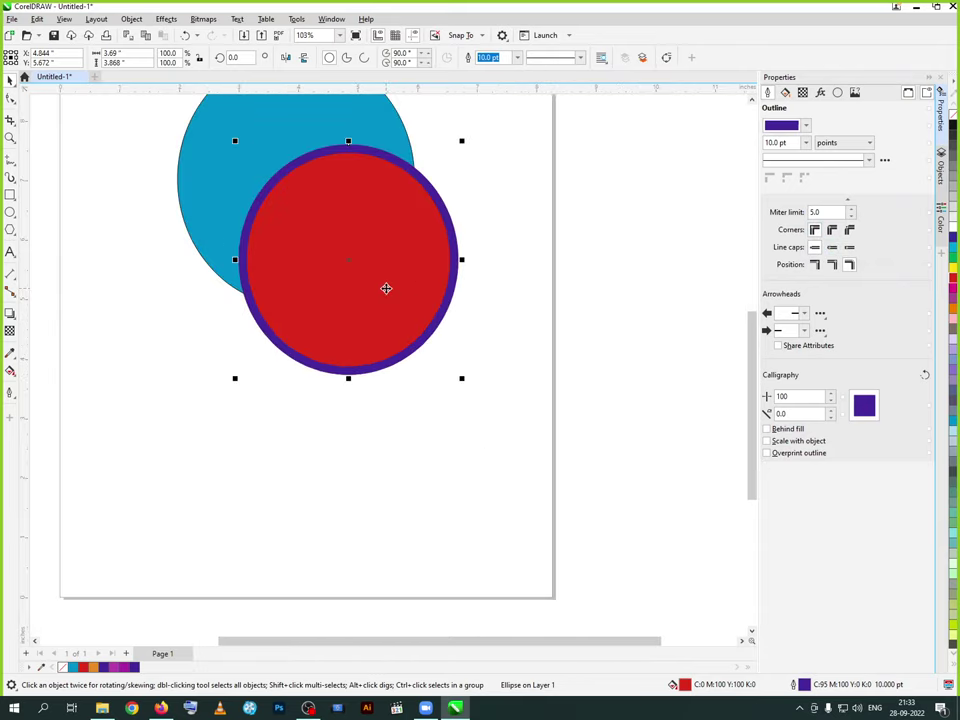
- Draw an unfilled rectangle about 4.79 by 3.68 inches, overlapping the red ellipse's lower right and extending past the page's right edge
{"action": "left_click", "coordinate": [103, 240]}
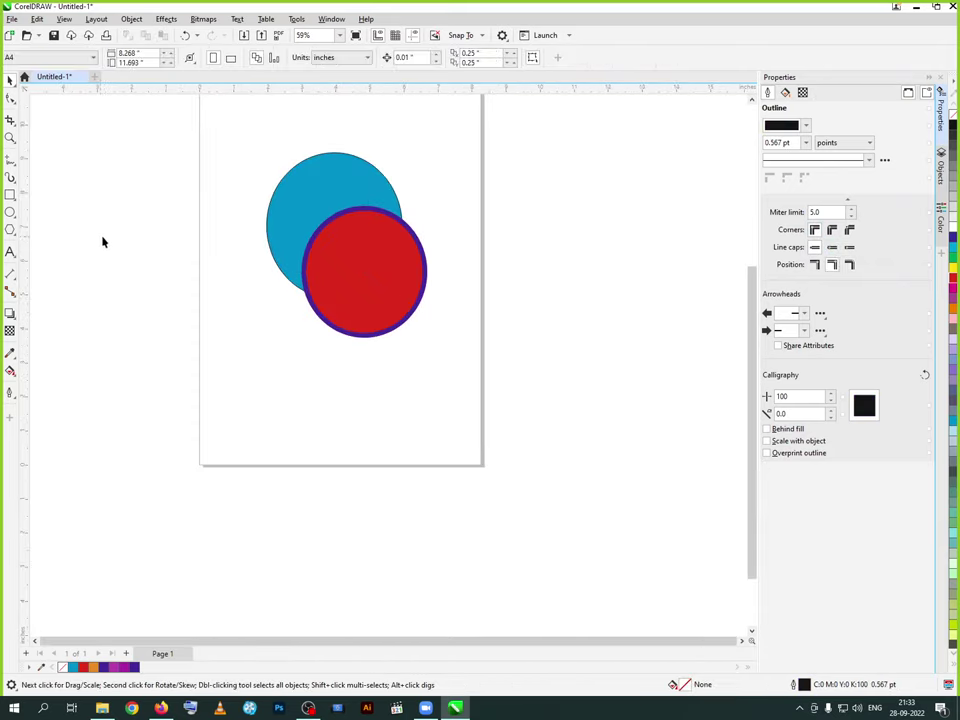
{"action": "left_click", "coordinate": [10, 195]}
{"action": "left_click_drag", "start_coordinate": [568, 276], "coordinate": [399, 407]}
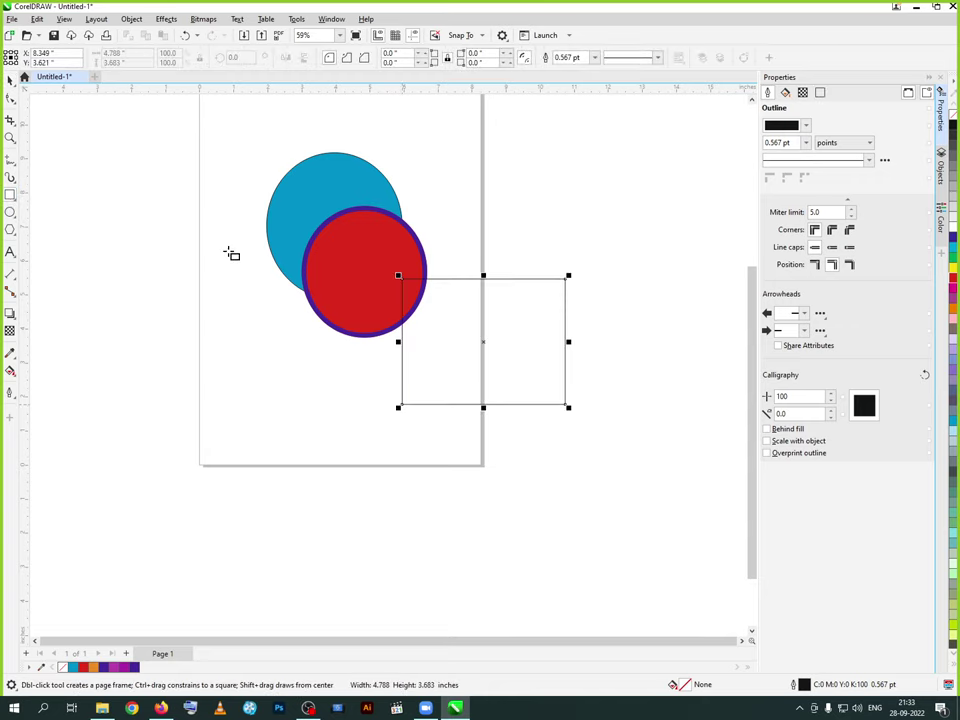
{"action": "left_click", "coordinate": [10, 79]}
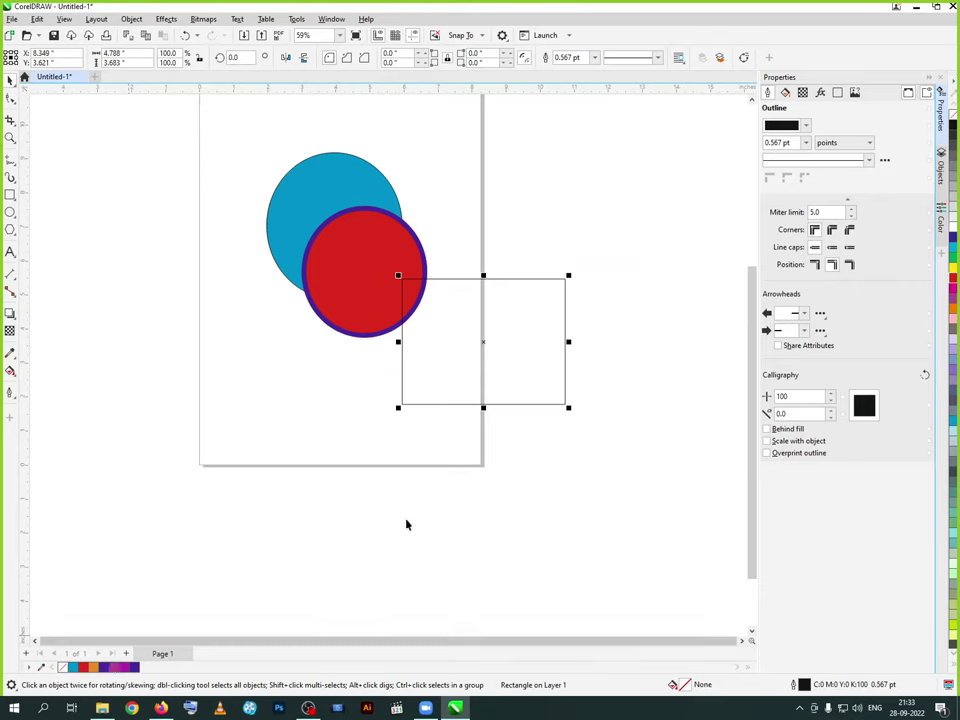
{"action": "left_click", "coordinate": [409, 402]}
{"action": "left_click", "coordinate": [410, 402]}
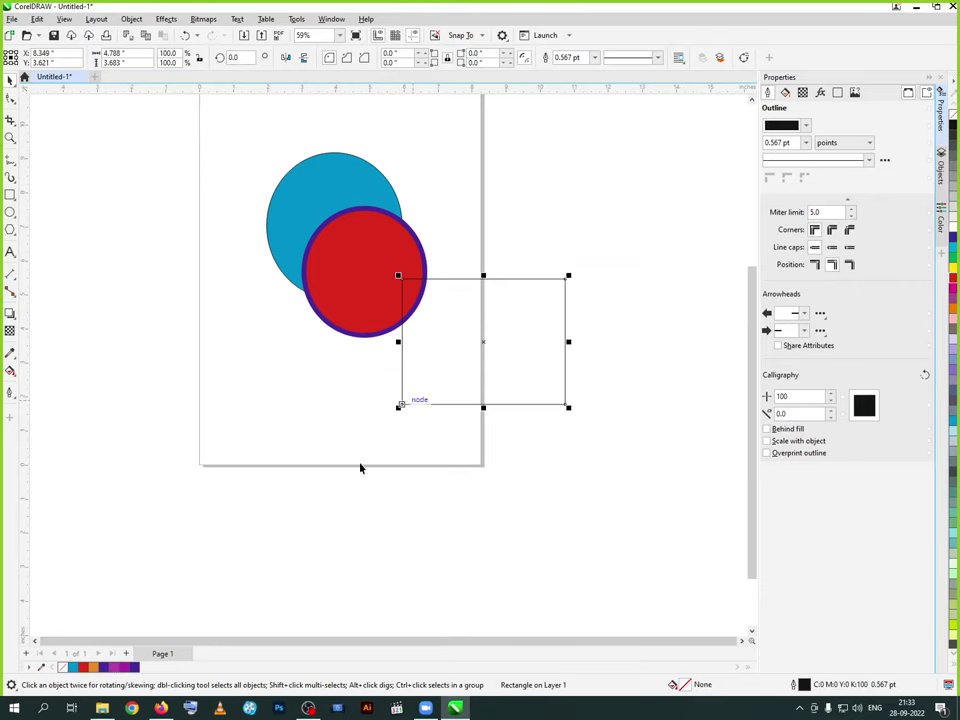
- Fill the rectangle with the document palette's purple, C94 M99 Y0 K0, and colour its outline orange, C0 M57 Y100 K0
{"action": "left_click", "coordinate": [110, 668]}
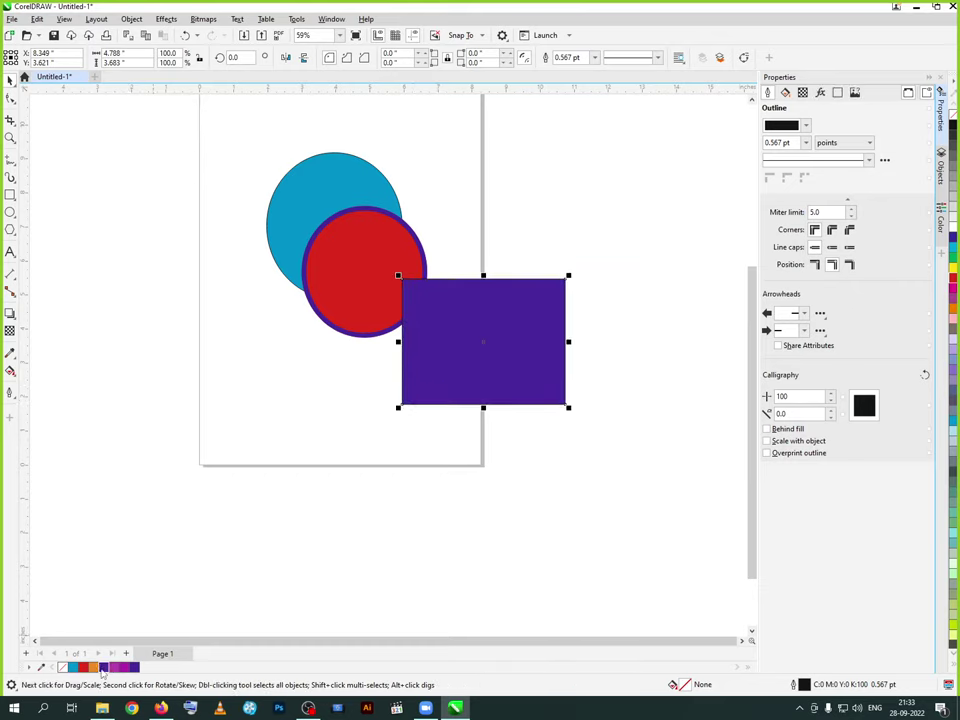
{"action": "left_click", "coordinate": [805, 125]}
{"action": "left_click", "coordinate": [835, 189]}
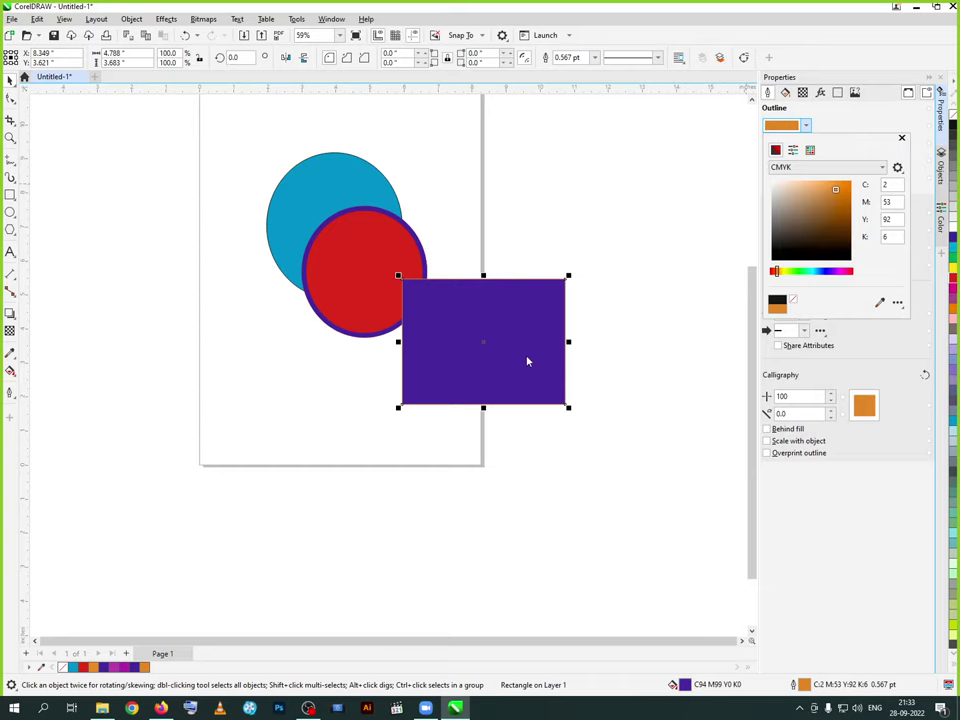
{"action": "left_click", "coordinate": [768, 100]}
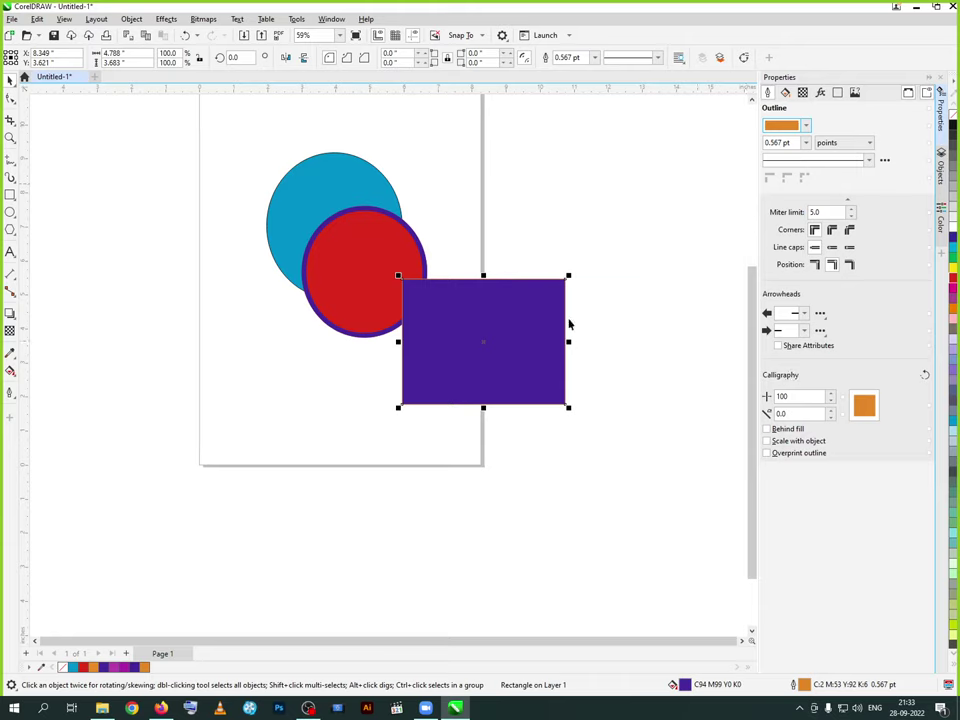
{"action": "left_click", "coordinate": [806, 126]}
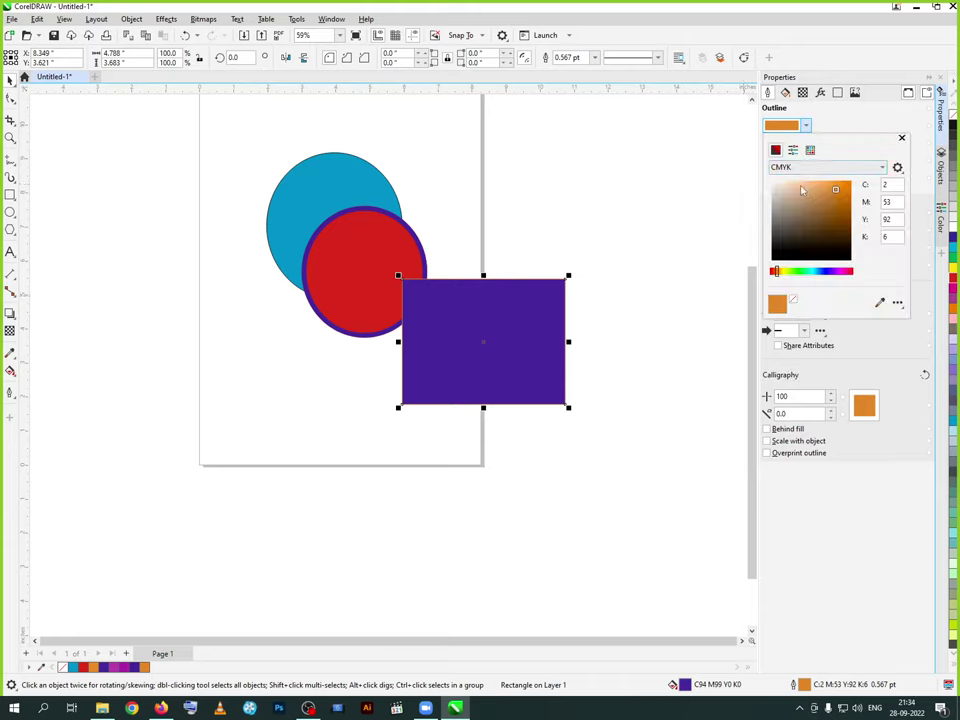
{"action": "left_click", "coordinate": [849, 184]}
{"action": "left_click", "coordinate": [806, 126]}
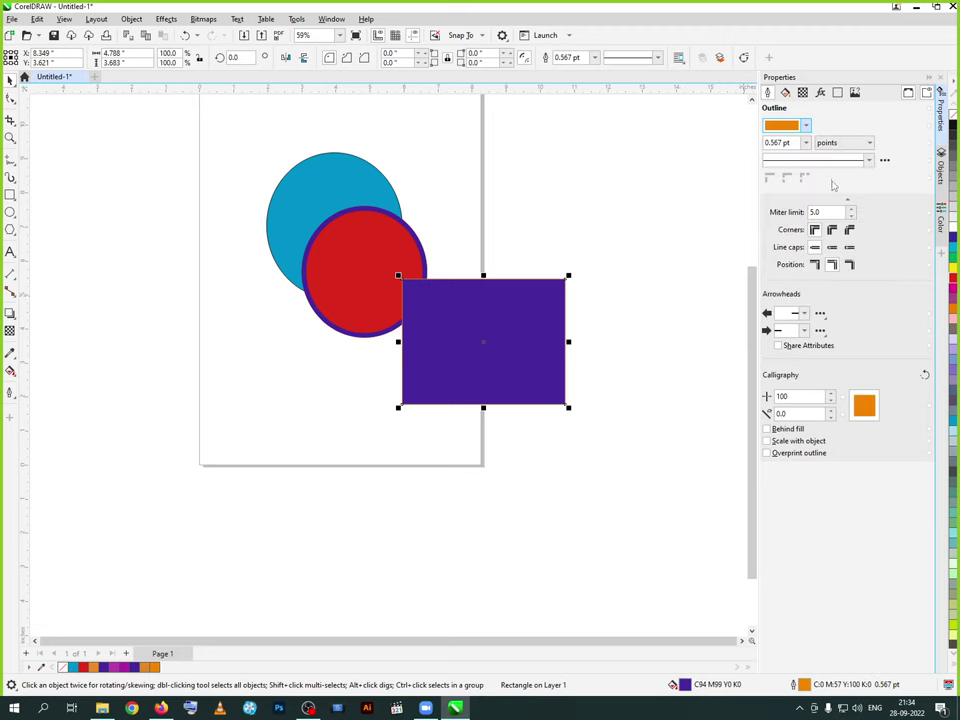
- Set the rectangle's outline width to 16 pt and give the outline rounded corners
{"action": "left_click", "coordinate": [806, 143]}
{"action": "left_click", "coordinate": [782, 270]}
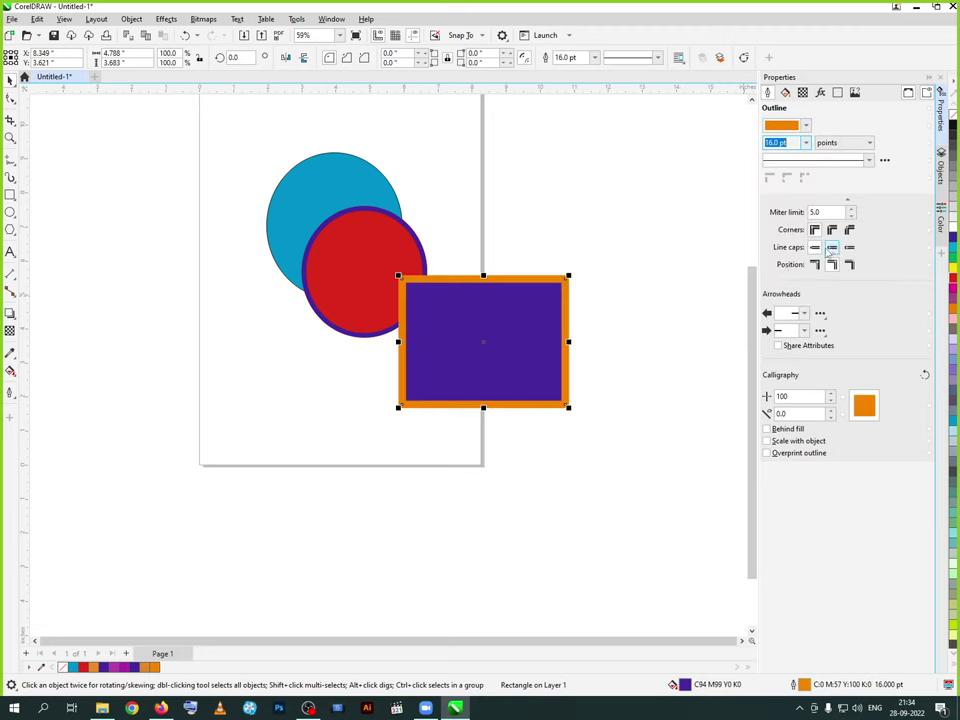
{"action": "scroll", "coordinate": [568, 258], "scroll_direction": "up", "scroll_amount": 6}
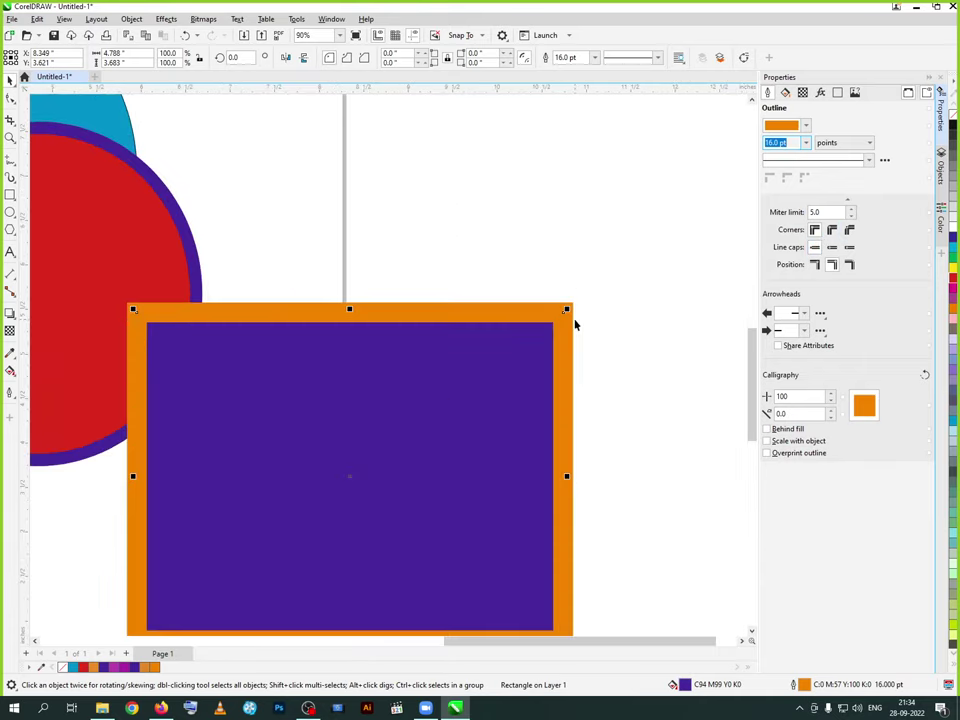
{"action": "left_click", "coordinate": [831, 229]}
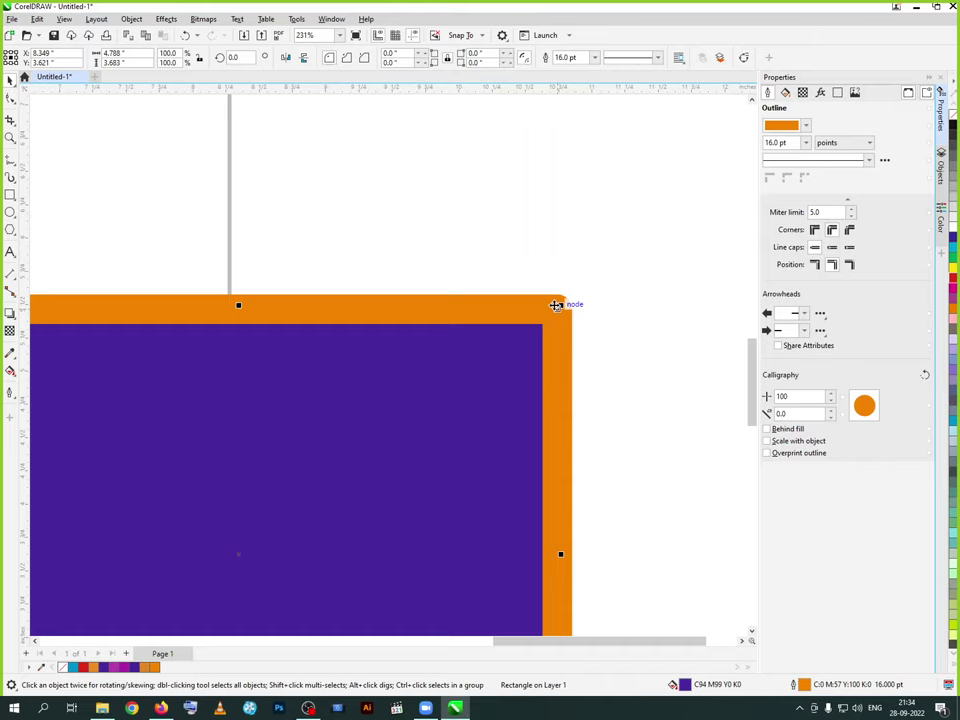
{"action": "left_click_drag", "start_coordinate": [555, 305], "coordinate": [557, 316]}
{"action": "scroll", "coordinate": [579, 306], "scroll_direction": "down", "scroll_amount": 2}
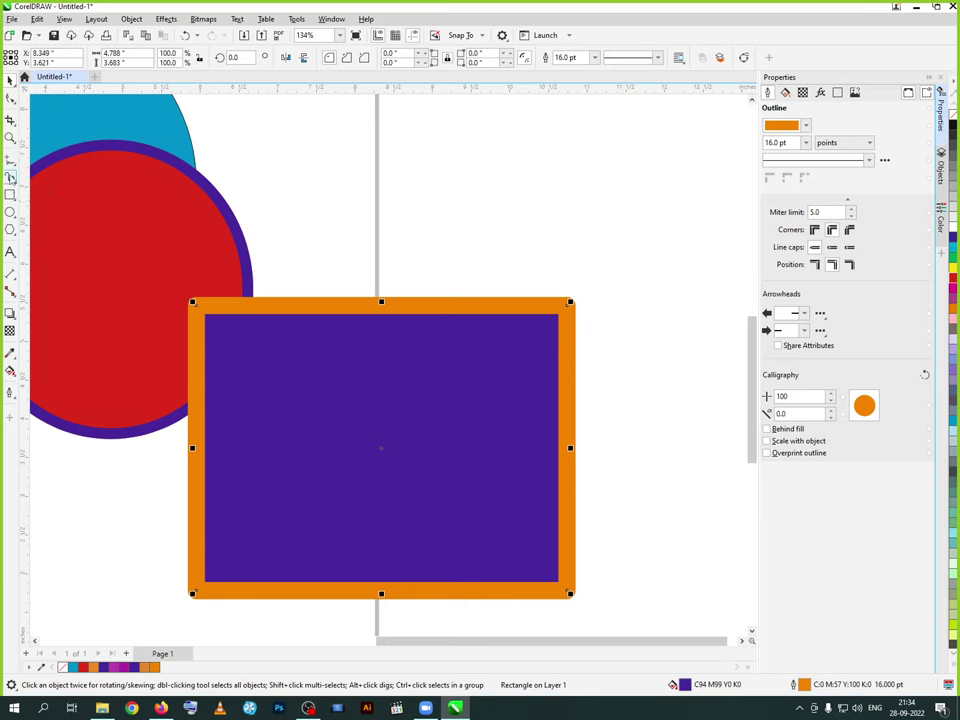
- Draw a 2-point line above the rectangle, sloping down to the right and spanning about 4.02 by 1.09 inches
{"action": "left_click", "coordinate": [10, 161]}
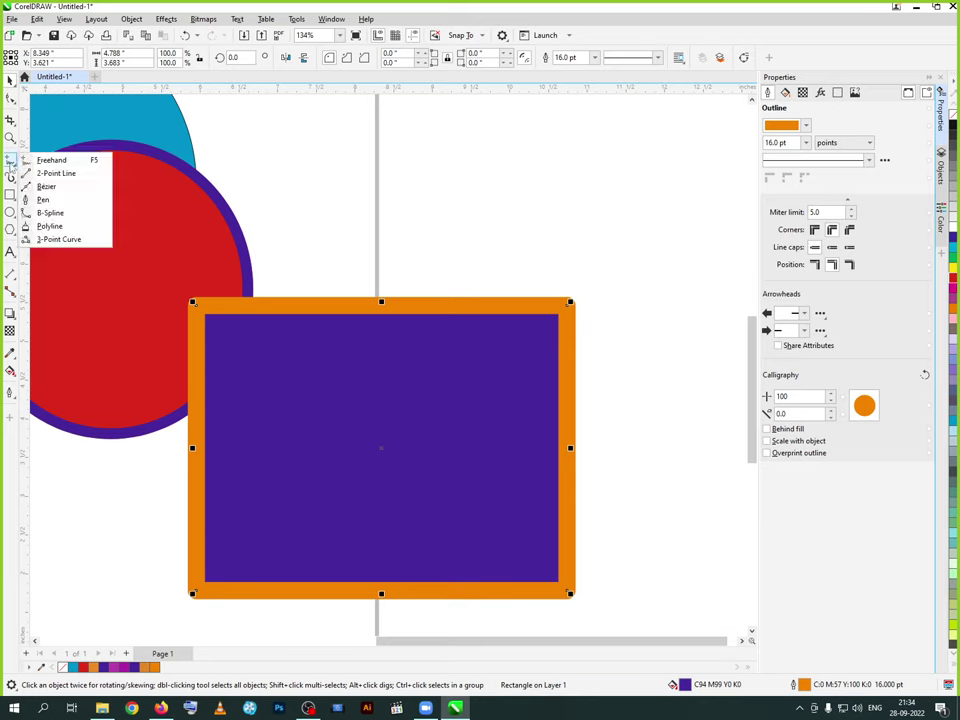
{"action": "left_click", "coordinate": [55, 173]}
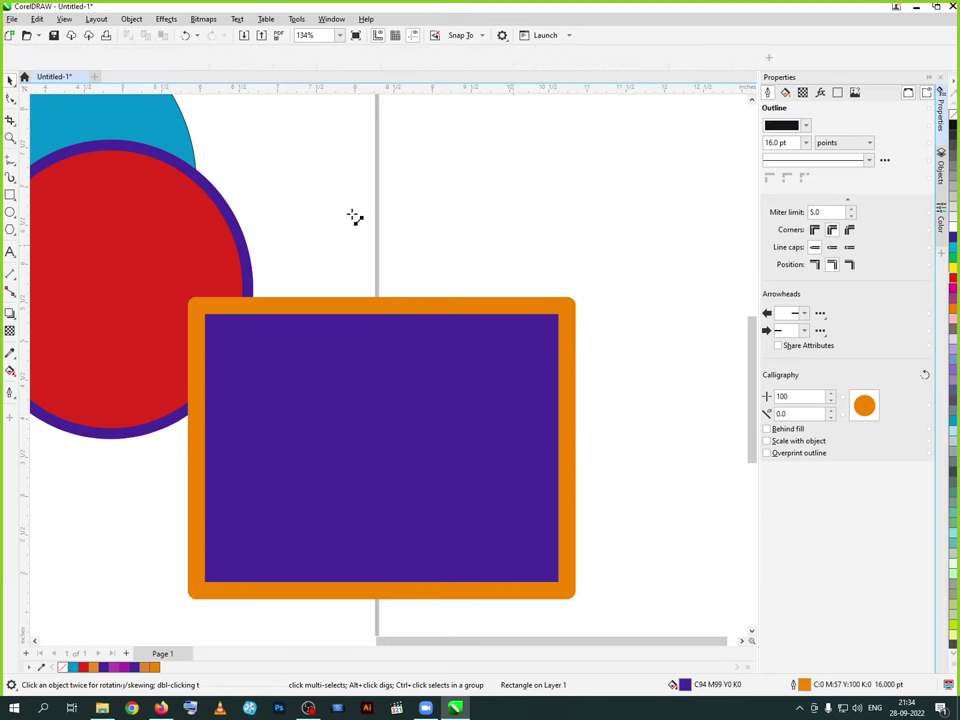
{"action": "mouse_move", "coordinate": [348, 211]}
{"action": "left_mouse_down"}
{"action": "mouse_move", "coordinate": [521, 246]}
{"action": "mouse_move", "coordinate": [666, 300]}
{"action": "left_mouse_up"}
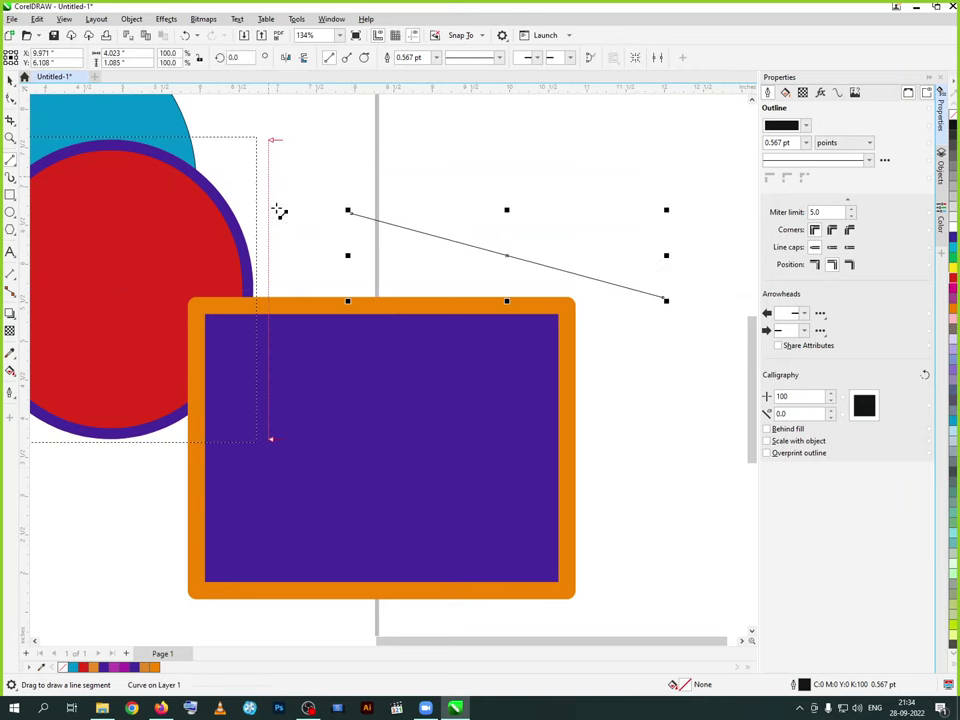
{"action": "left_click", "coordinate": [9, 79]}
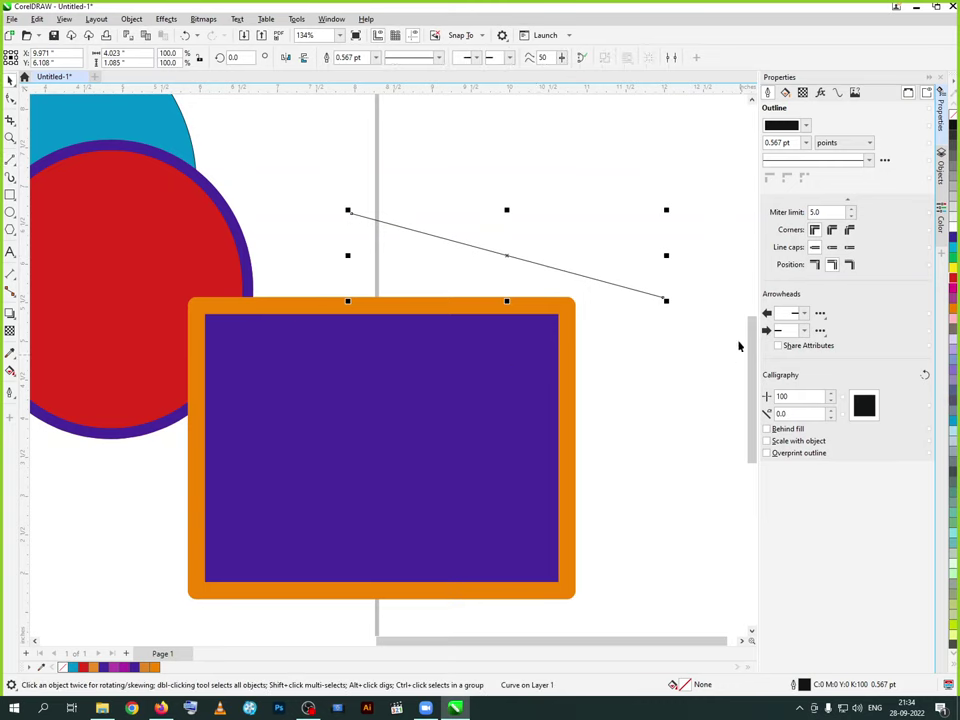
- Set the line's outline width to 10 pt and its colour to brown, C9 M61 Y100 K43
{"action": "left_click", "coordinate": [806, 143]}
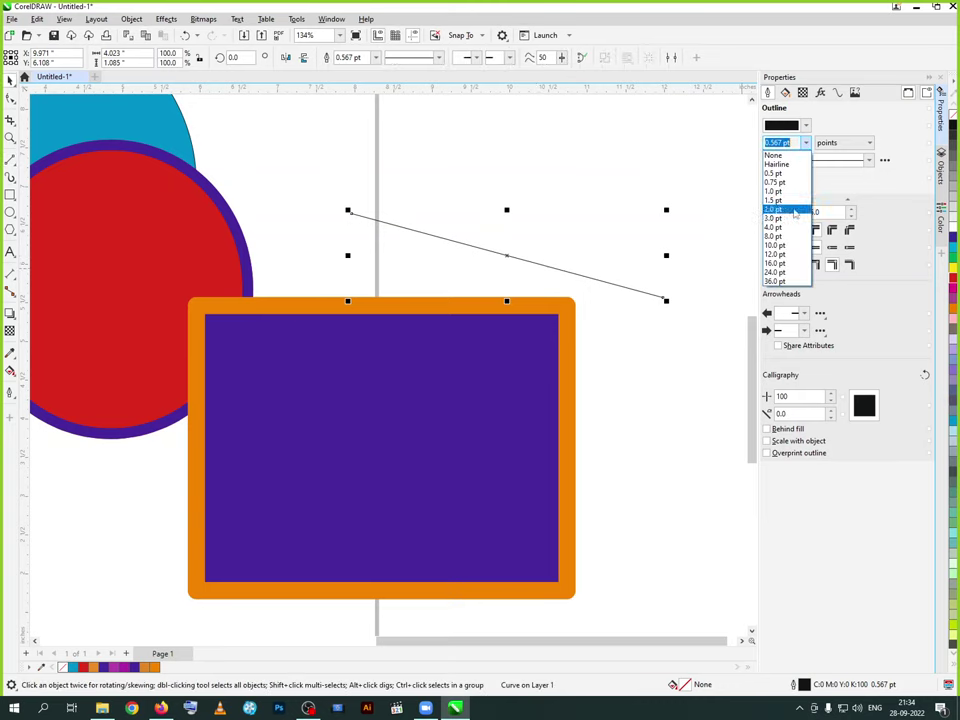
{"action": "left_click", "coordinate": [782, 245]}
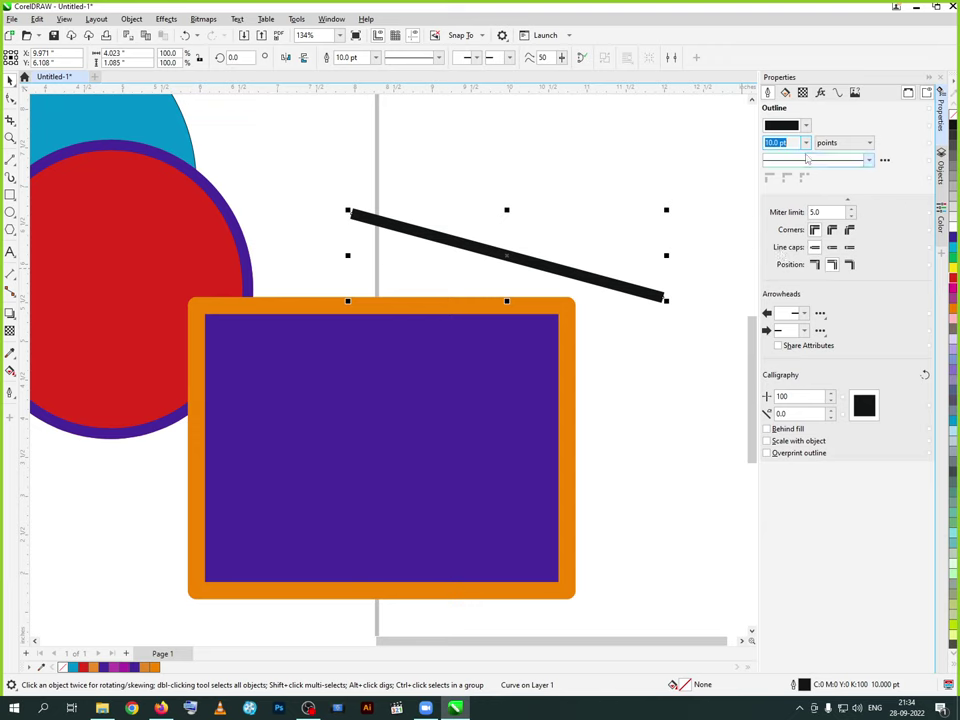
{"action": "left_click", "coordinate": [782, 125]}
{"action": "left_click", "coordinate": [848, 191]}
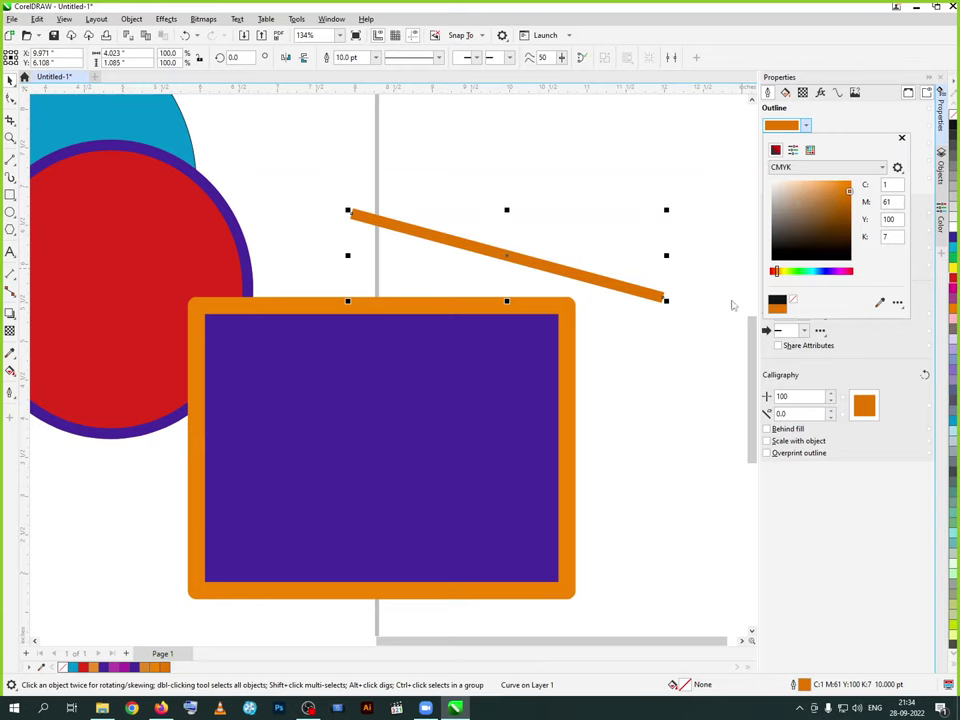
{"action": "left_click_drag", "start_coordinate": [802, 246], "coordinate": [846, 216]}
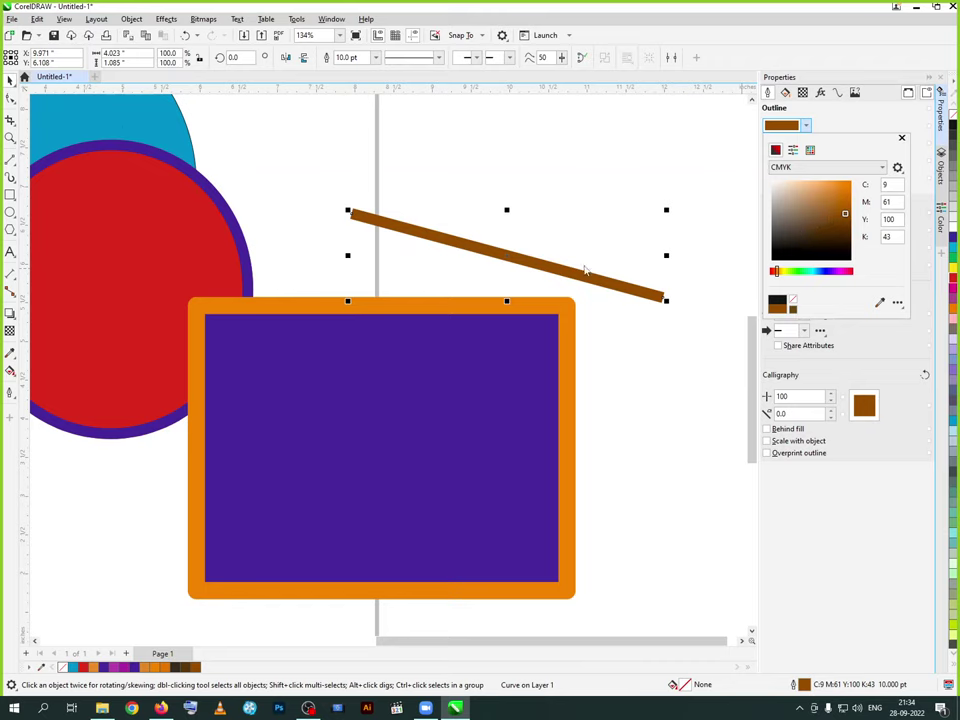
- Move the line onto the purple rectangle and give it a feathered start arrowhead and a barred end arrowhead
{"action": "left_click", "coordinate": [553, 267]}
{"action": "left_click_drag", "start_coordinate": [553, 267], "coordinate": [423, 398]}
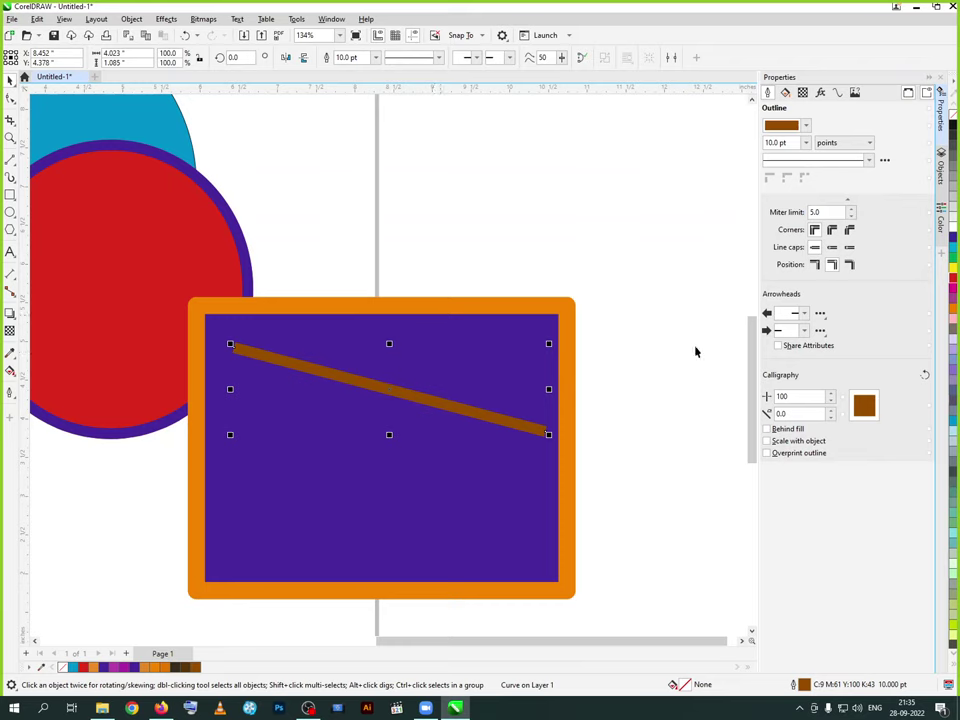
{"action": "left_click", "coordinate": [801, 313]}
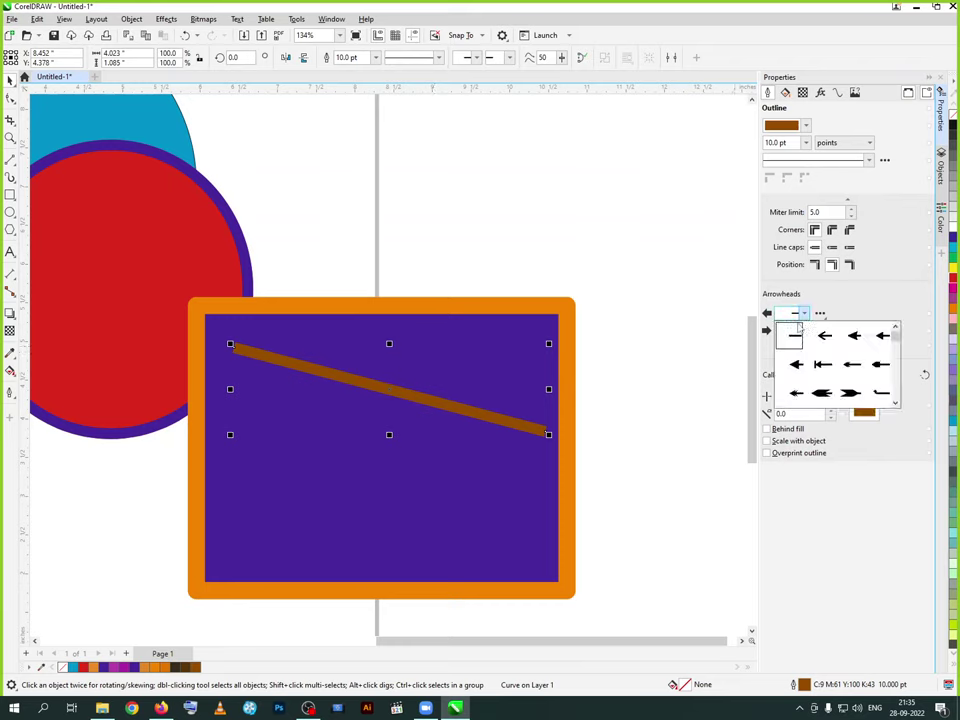
{"action": "left_click", "coordinate": [823, 394]}
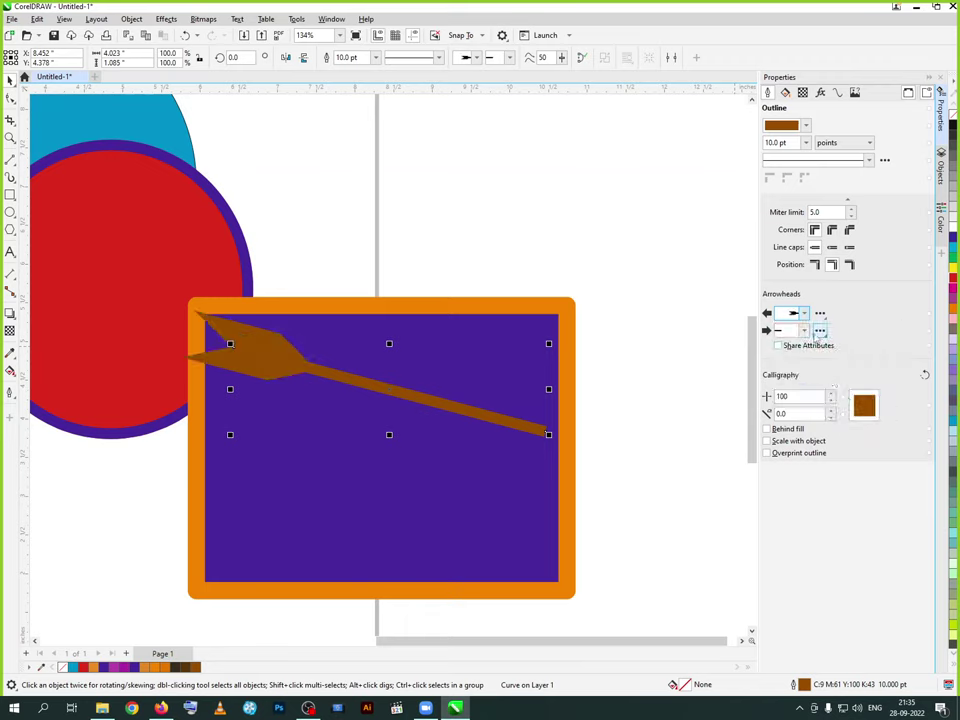
{"action": "left_click", "coordinate": [804, 330]}
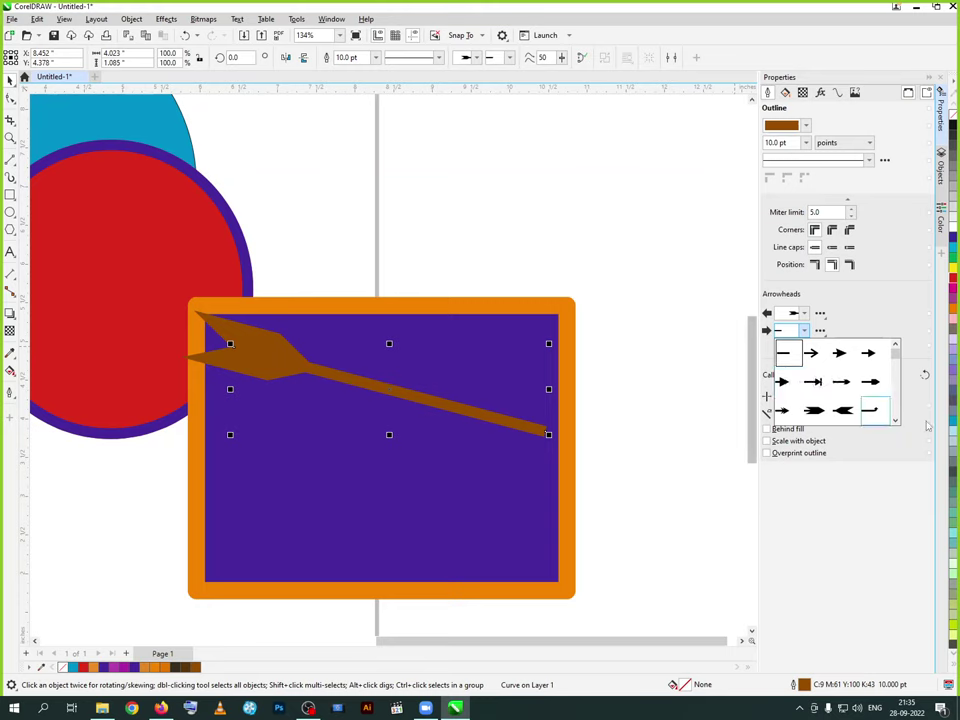
{"action": "left_click", "coordinate": [814, 384]}
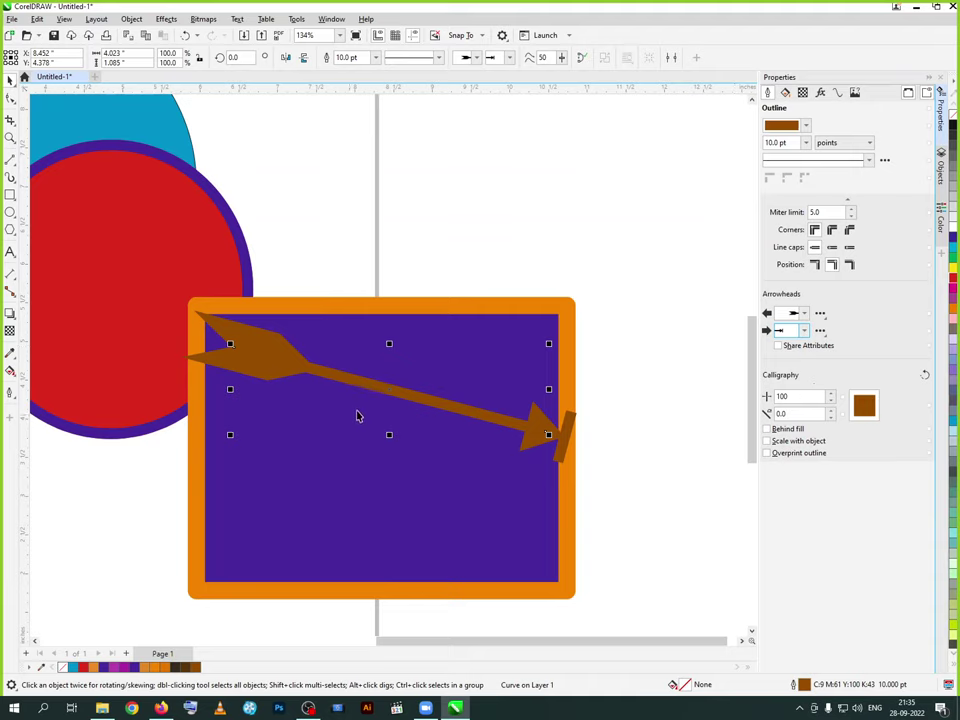
- Delete the brown arrow line lying over the purple rectangle
{"action": "scroll", "coordinate": [358, 414], "scroll_direction": "down", "scroll_amount": 2}
{"action": "scroll", "coordinate": [381, 366], "scroll_direction": "down", "scroll_amount": 1}
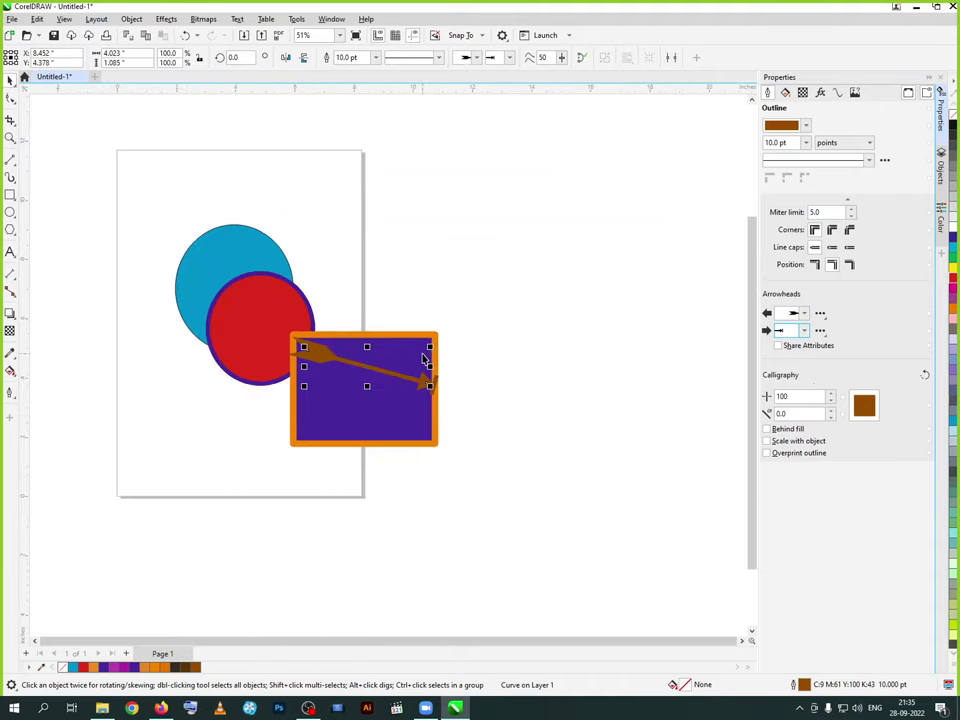
{"action": "key", "text": "Delete"}
{"action": "left_click", "coordinate": [309, 360]}
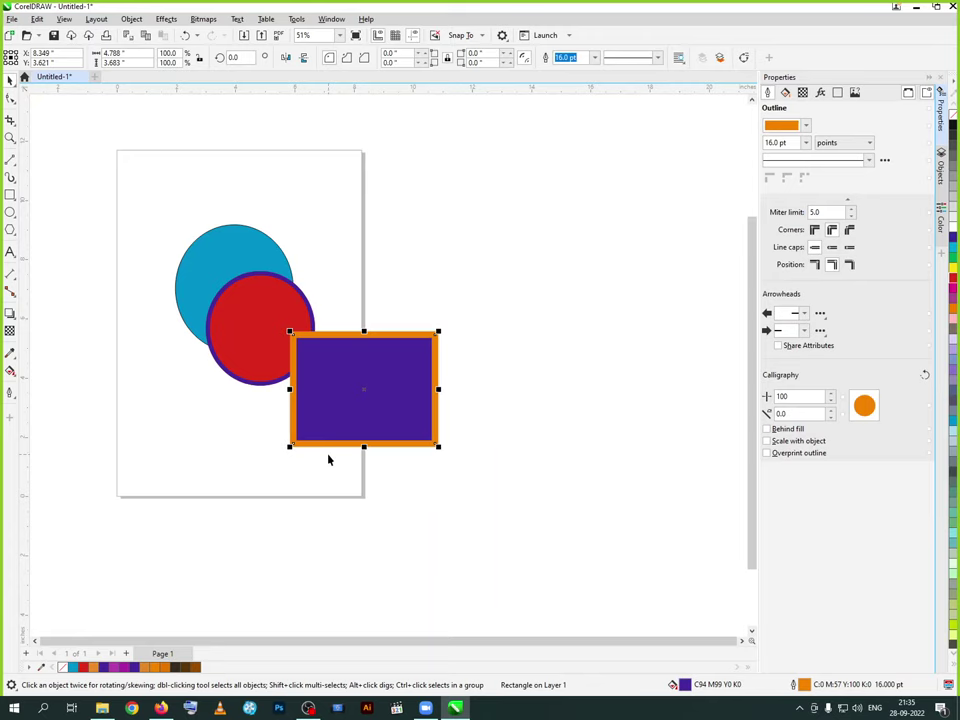
{"action": "left_click", "coordinate": [471, 329]}
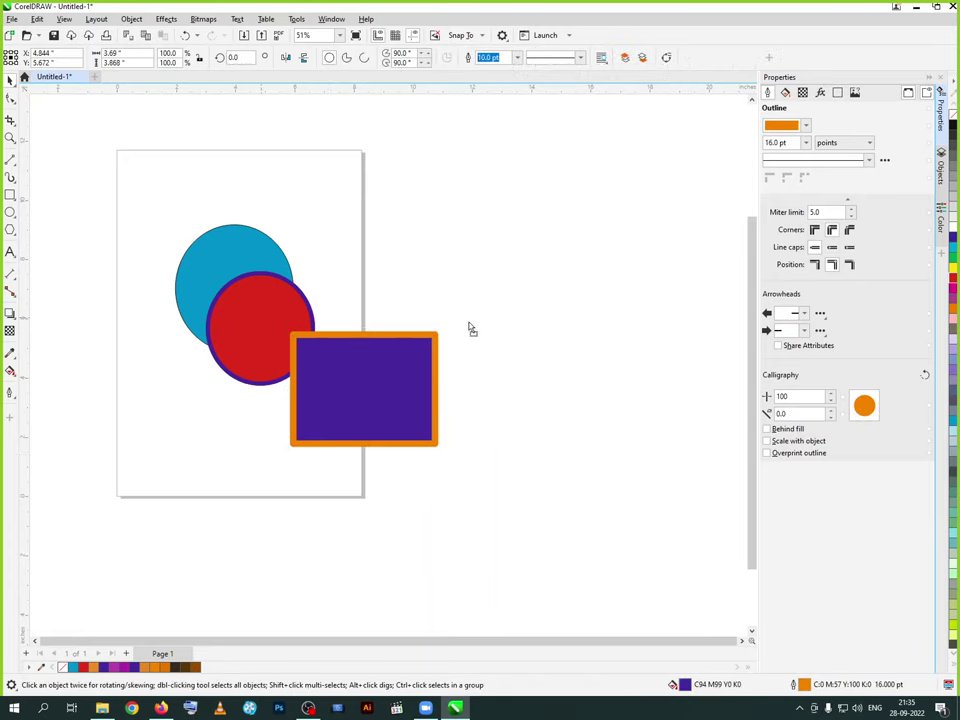
- Move the red and blue ellipses off the page to the right and the rectangle fully onto it, about X 5.325, Y 3.358 inches
{"action": "left_click_drag", "start_coordinate": [262, 330], "coordinate": [481, 337]}
{"action": "left_click_drag", "start_coordinate": [252, 277], "coordinate": [464, 329]}
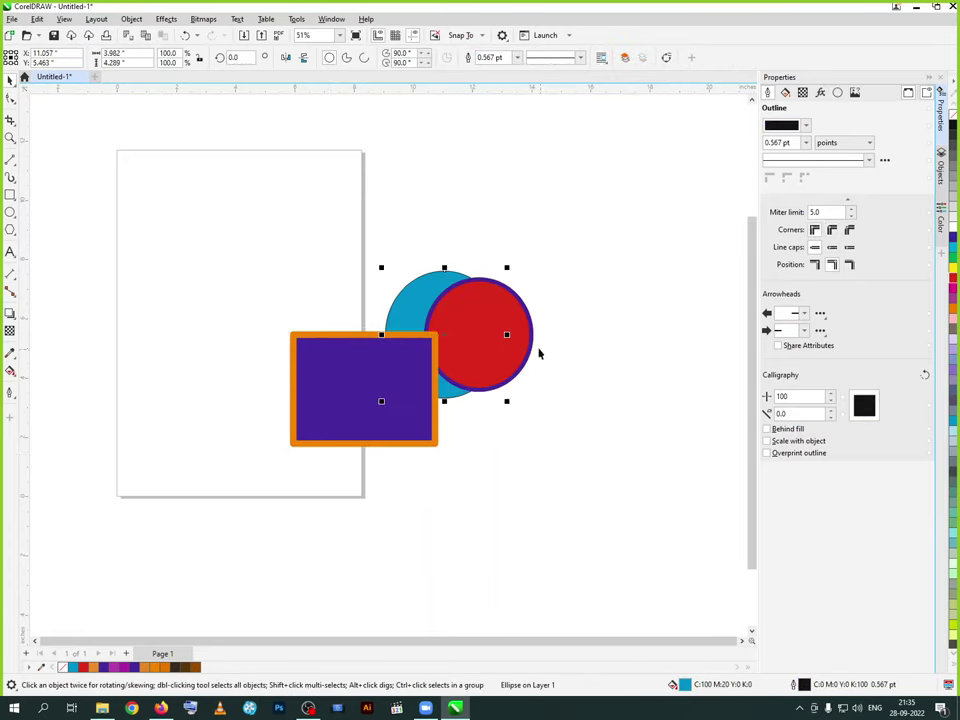
{"action": "left_click", "coordinate": [514, 347]}
{"action": "left_click_drag", "start_coordinate": [384, 377], "coordinate": [290, 382]}
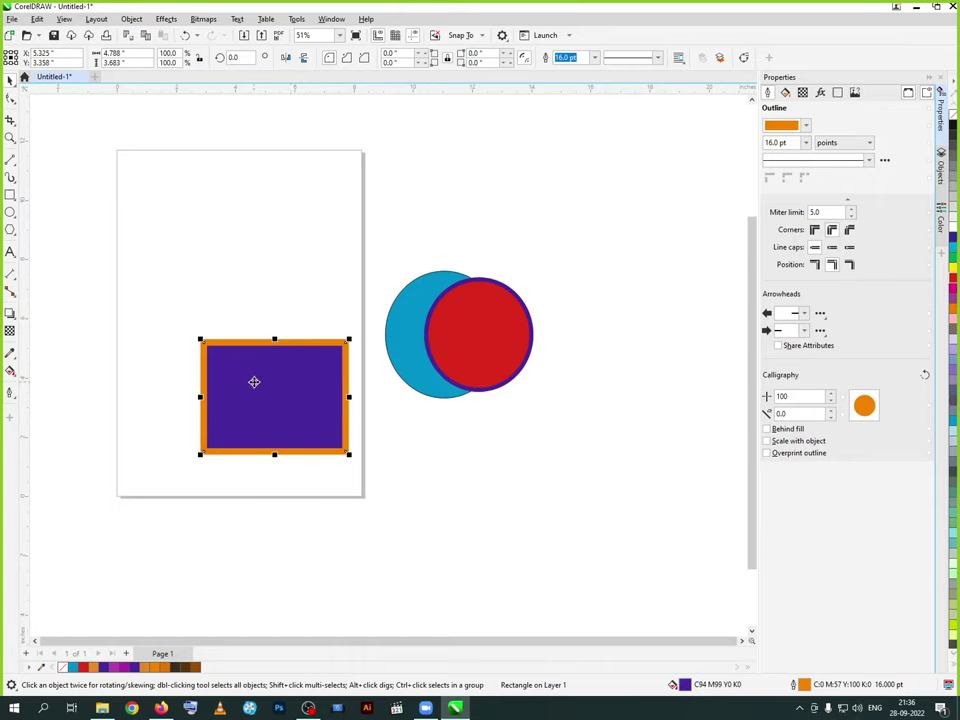
{"action": "left_click", "coordinate": [310, 412]}
{"action": "left_click", "coordinate": [323, 433]}
{"action": "left_click", "coordinate": [476, 358]}
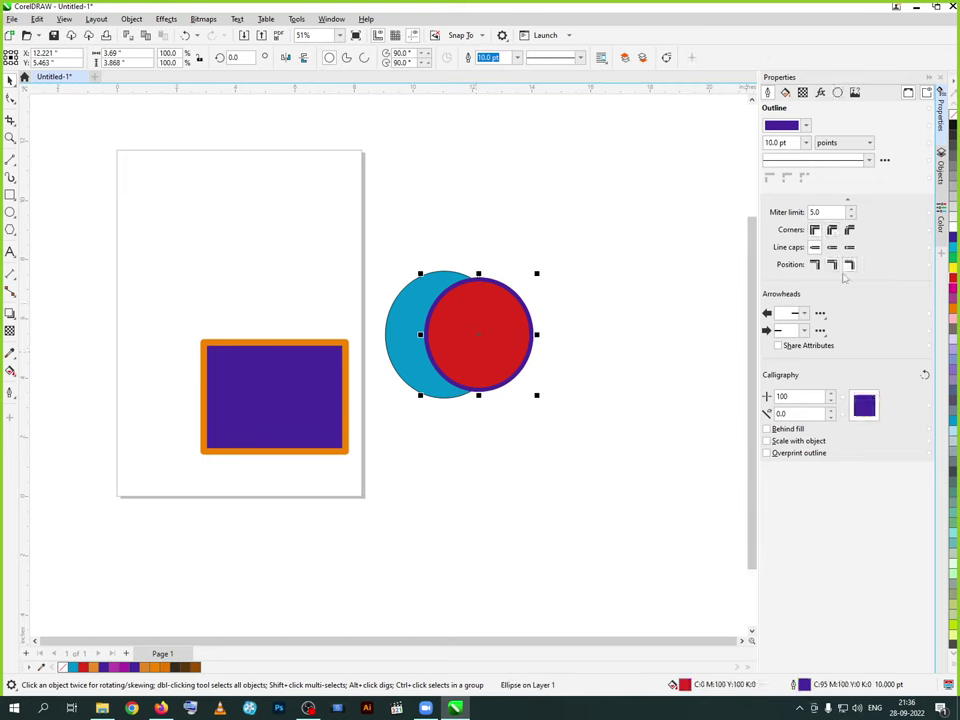
- Try the no-fill option on the rectangle and return it to a uniform fill
{"action": "left_click", "coordinate": [324, 420]}
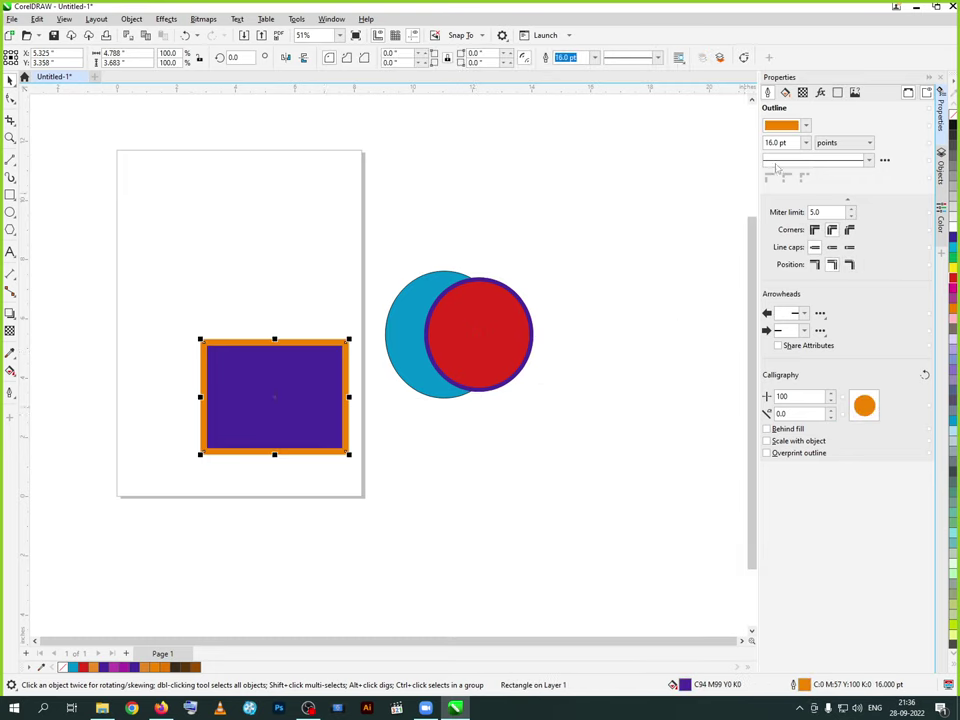
{"action": "left_click", "coordinate": [785, 92]}
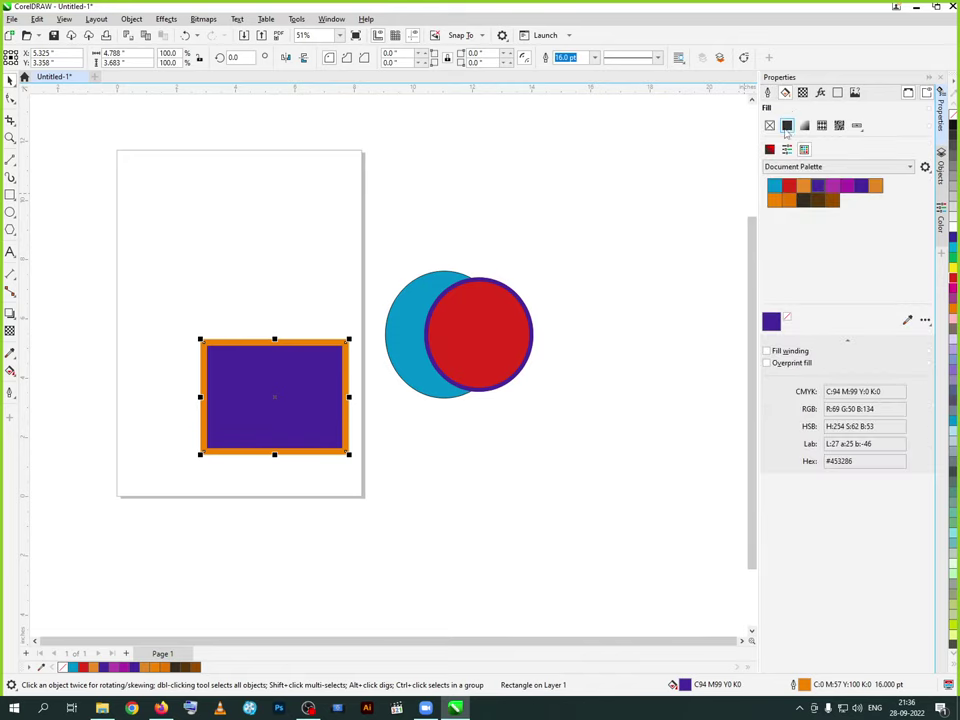
{"action": "left_click", "coordinate": [770, 126]}
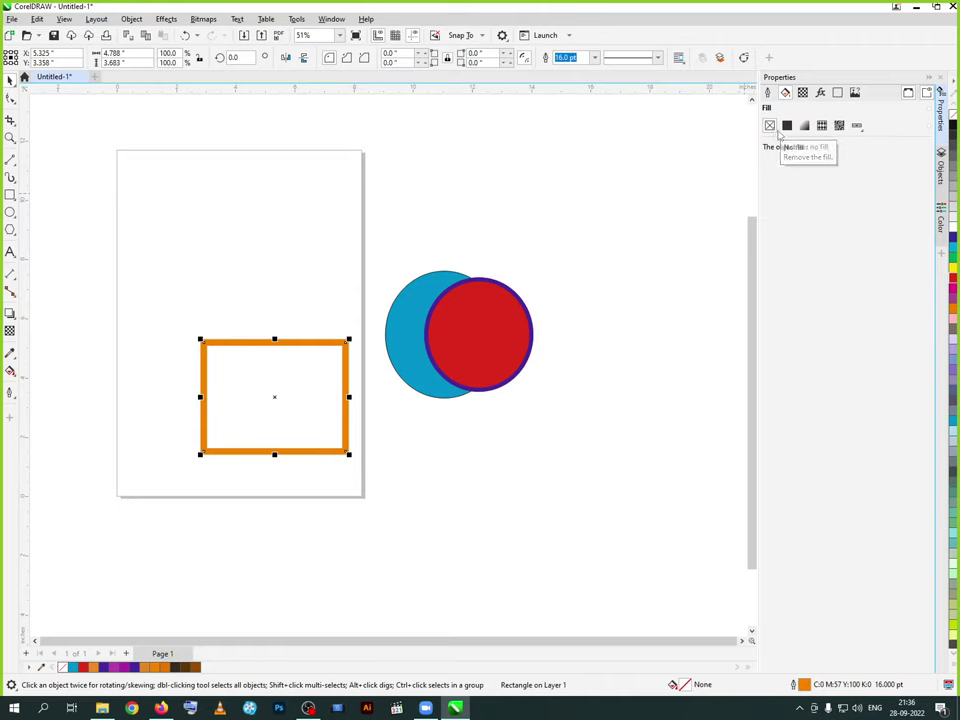
{"action": "left_click", "coordinate": [787, 126]}
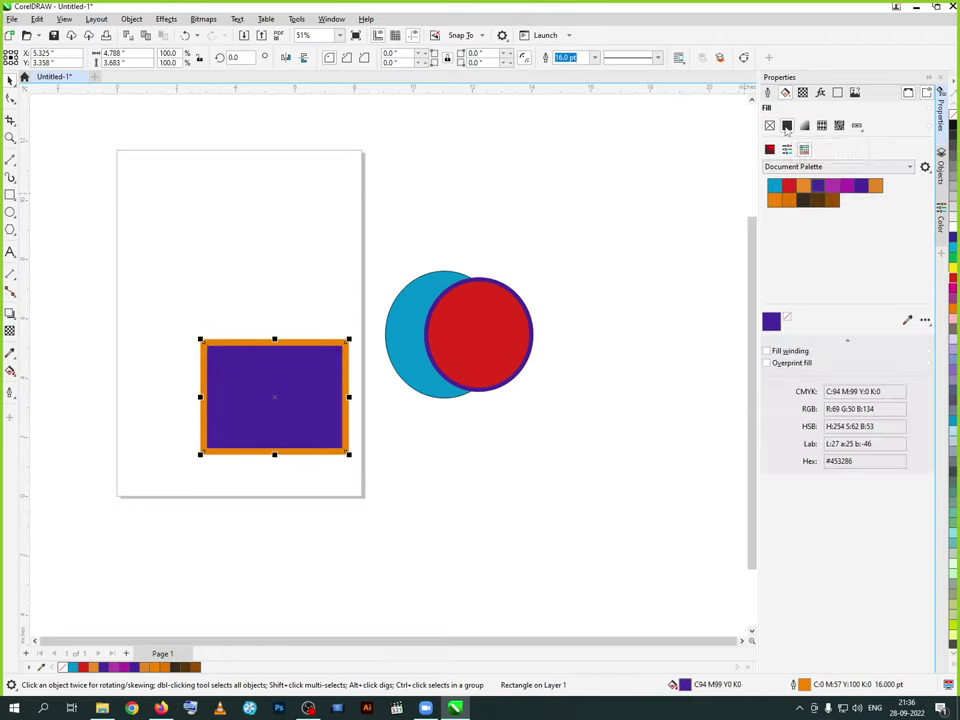
- Try document palette colours, including sky blue and purple, as the rectangle's uniform fill, and mix a near-black of C97 M93 Y46 K95
{"action": "left_click", "coordinate": [789, 186]}
{"action": "left_click", "coordinate": [776, 186]}
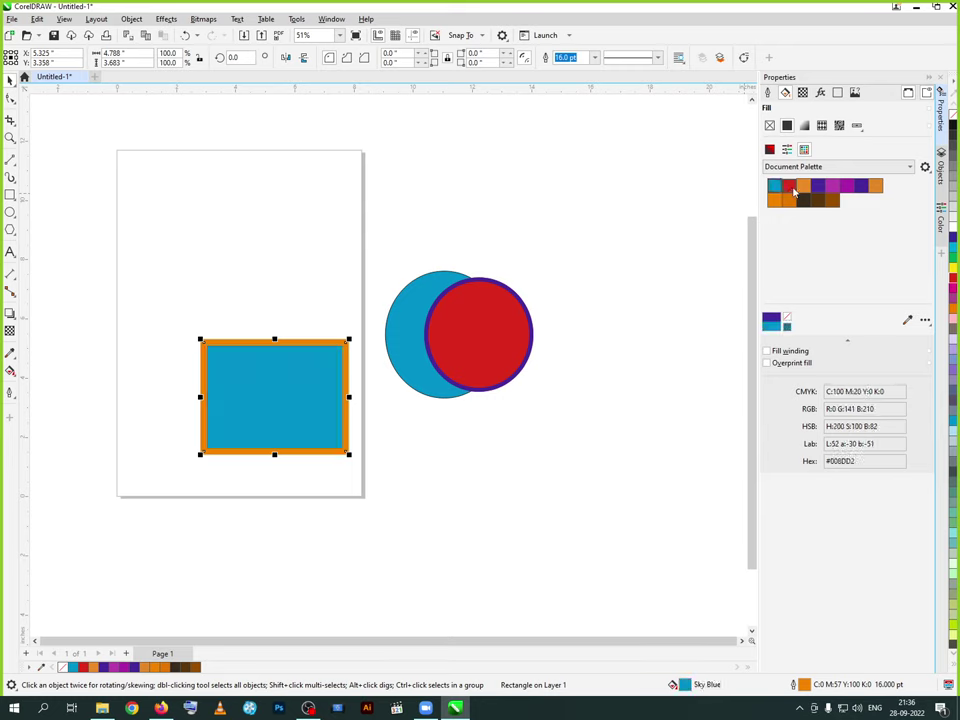
{"action": "left_click", "coordinate": [818, 186]}
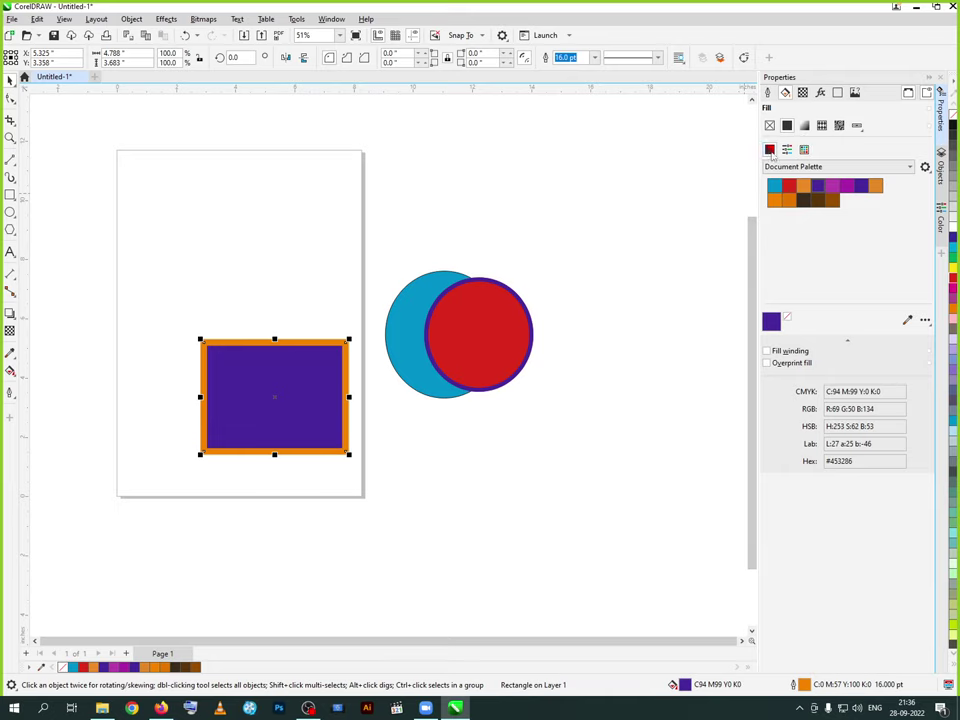
{"action": "left_click", "coordinate": [771, 150]}
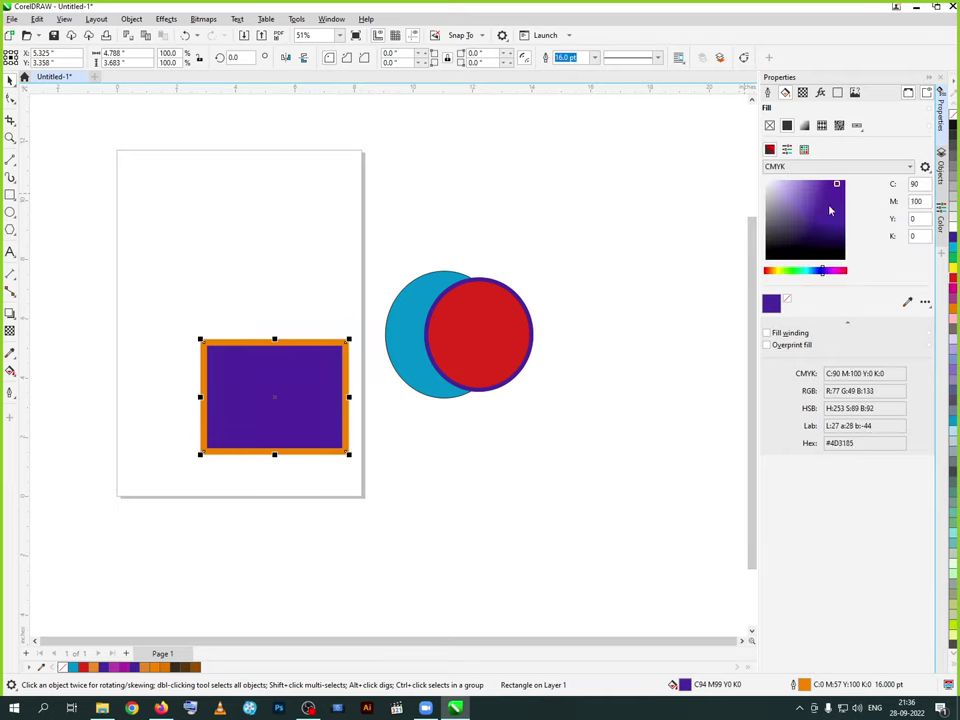
{"action": "left_click_drag", "start_coordinate": [832, 210], "coordinate": [839, 257]}
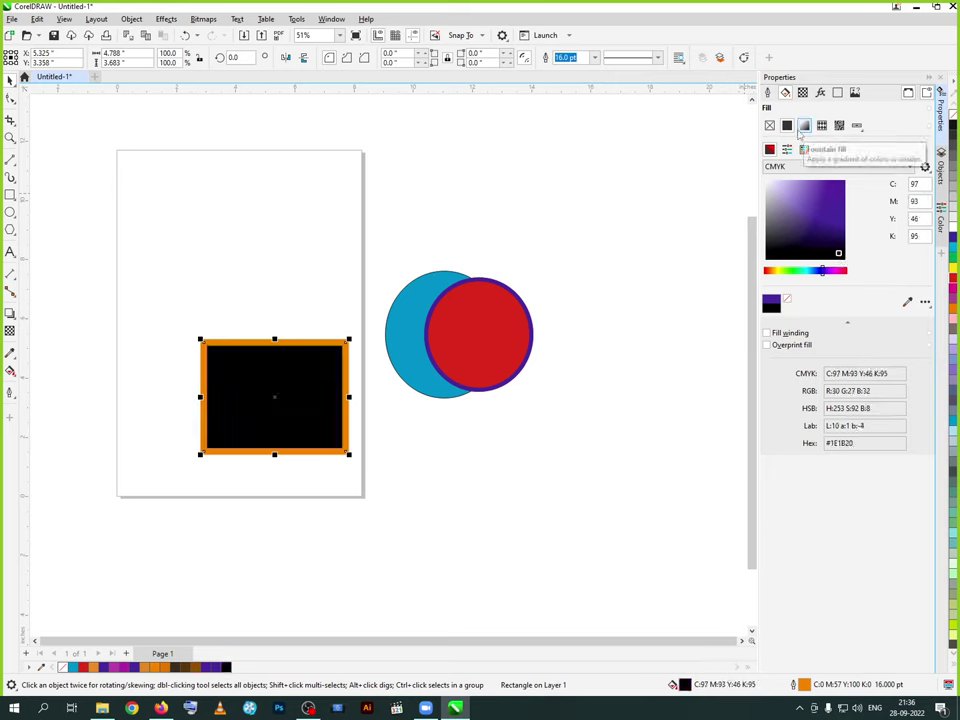
- Give the rectangle a fountain fill using the multicoloured Shiny Rainbow Rays preset
{"action": "left_click", "coordinate": [802, 126]}
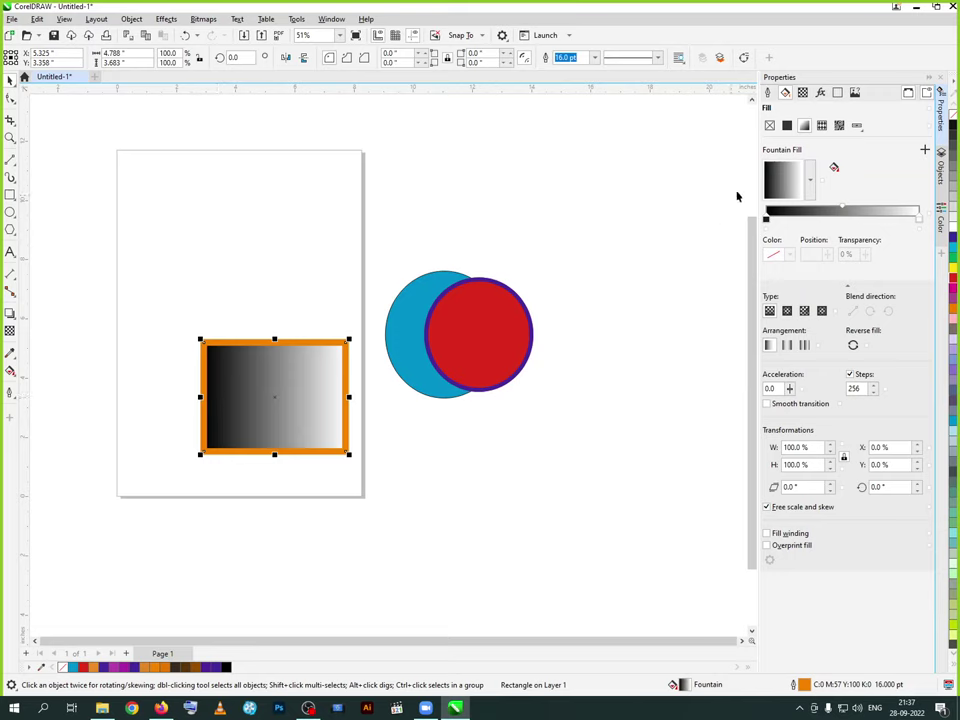
{"action": "left_click", "coordinate": [810, 179]}
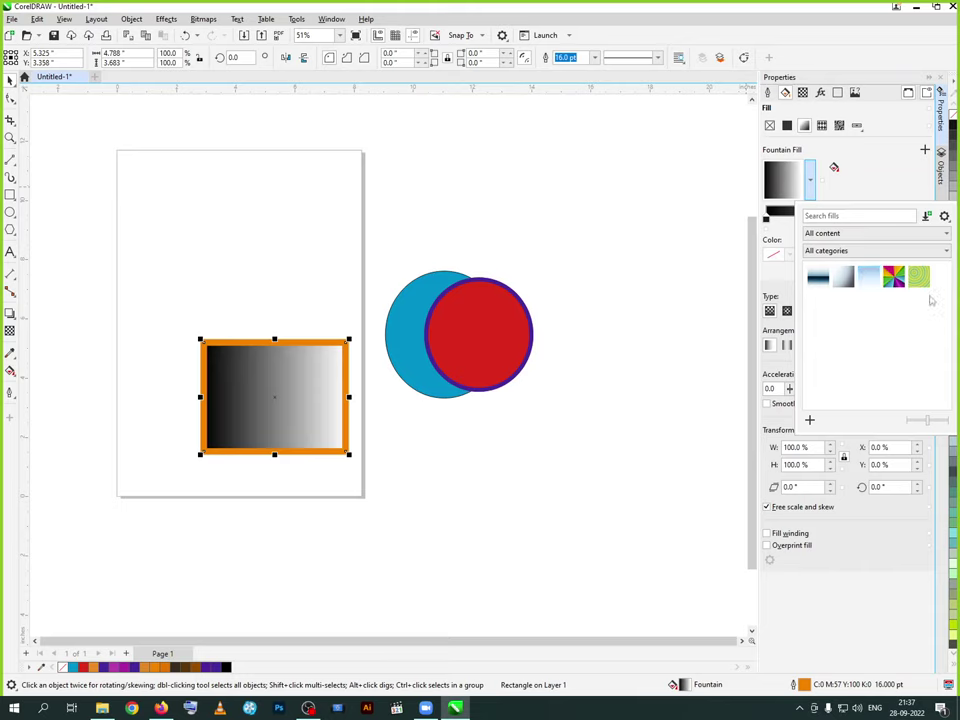
{"action": "left_click", "coordinate": [897, 280]}
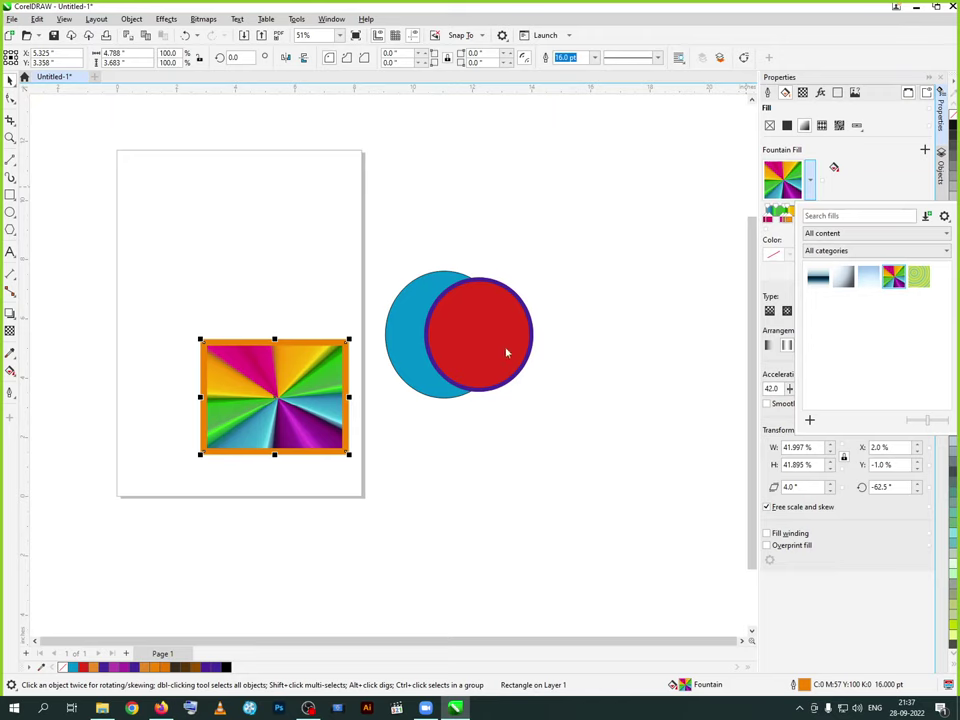
{"action": "left_click", "coordinate": [801, 135]}
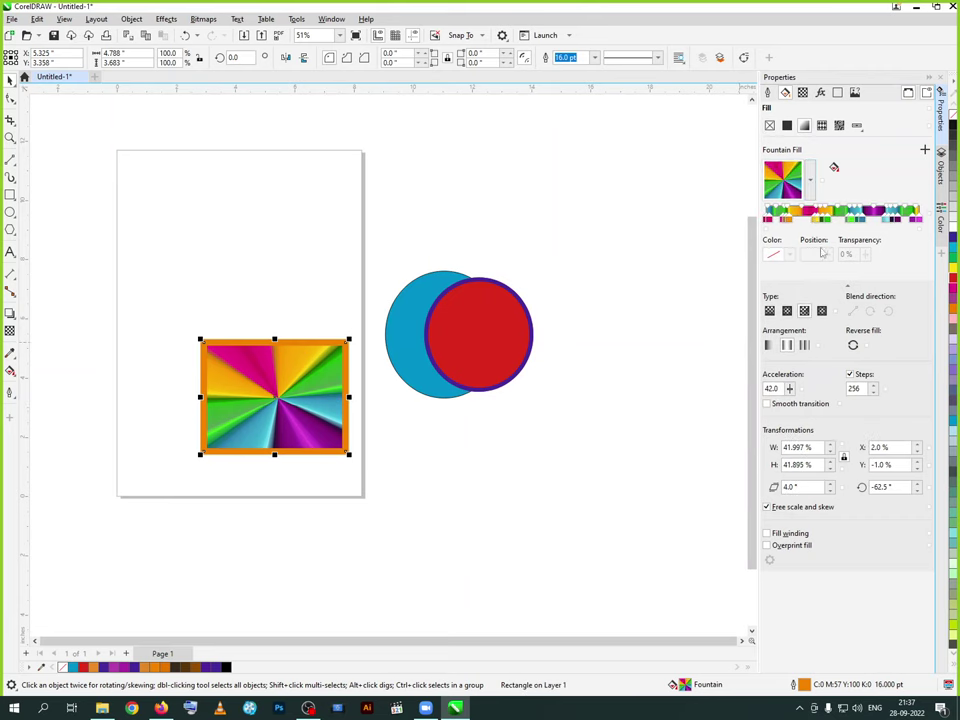
- Examine the rainbow preset's management options and the fill picker's sorting and browsing options
{"action": "left_click", "coordinate": [810, 187]}
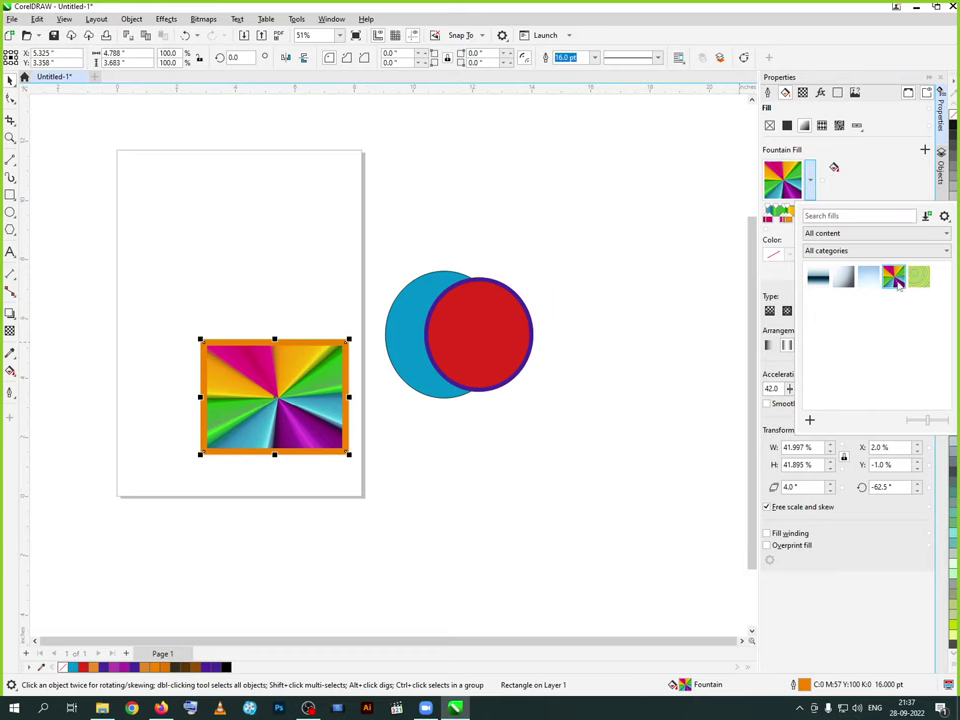
{"action": "right_click", "coordinate": [894, 278]}
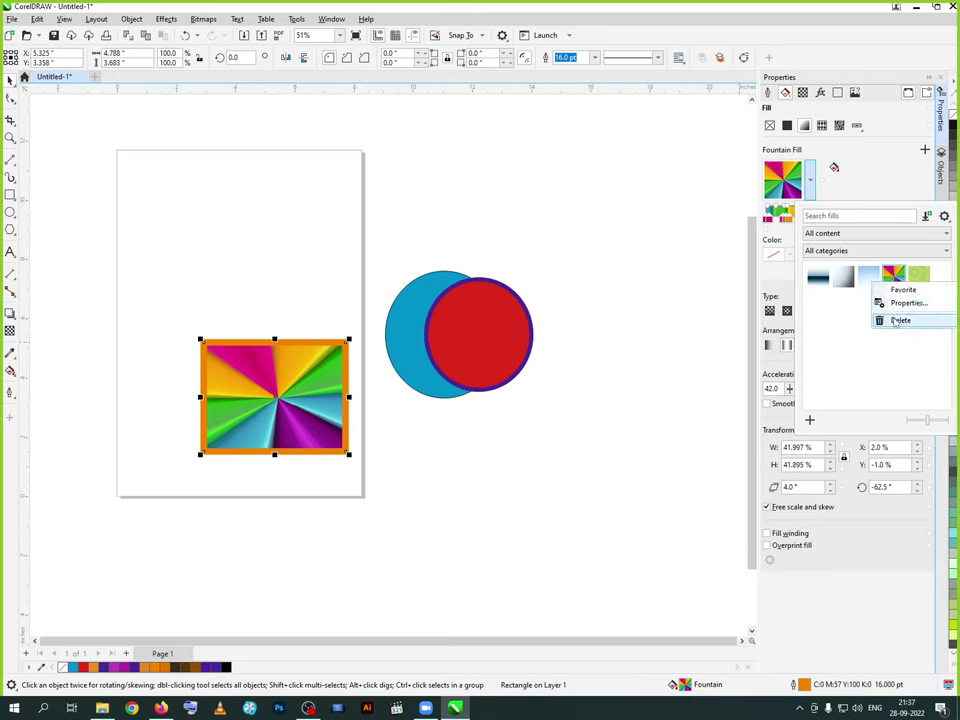
{"action": "left_click", "coordinate": [845, 362]}
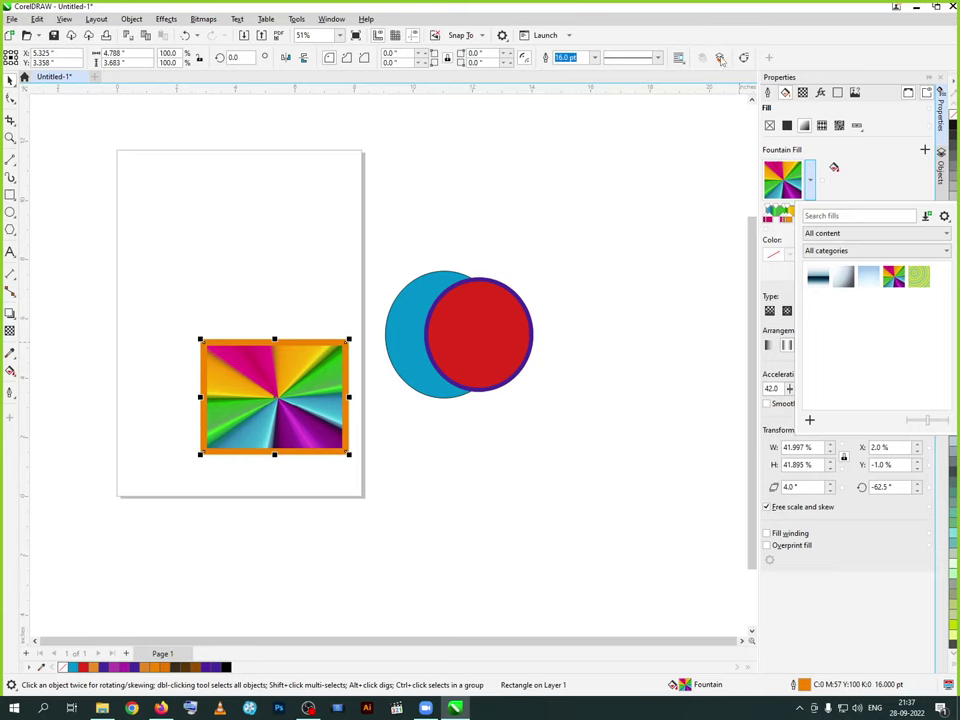
{"action": "left_click", "coordinate": [944, 216]}
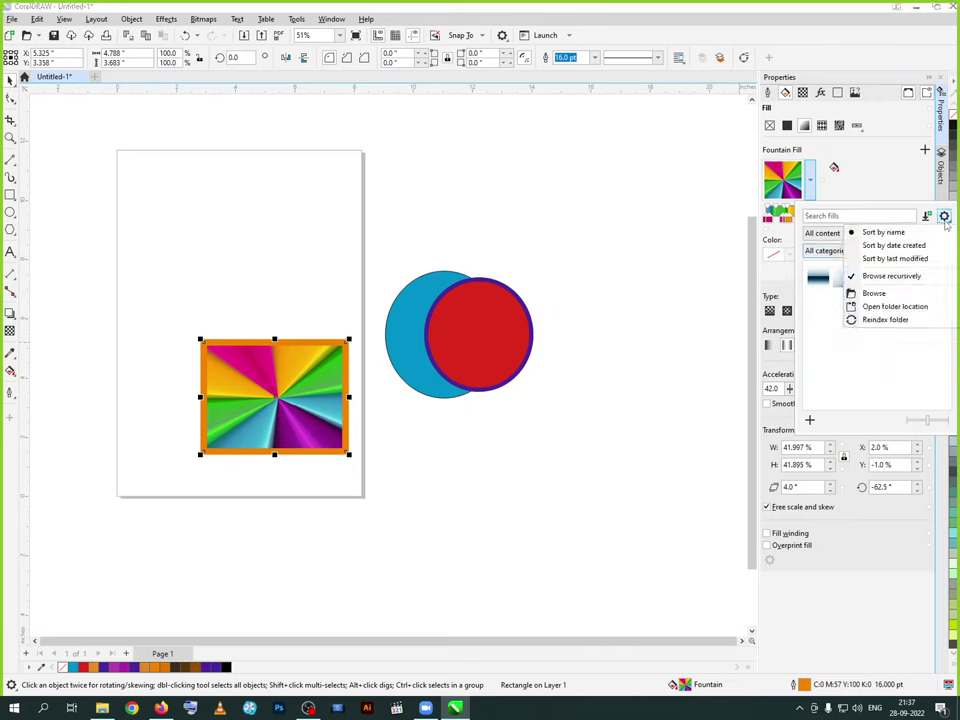
{"action": "left_click", "coordinate": [707, 403]}
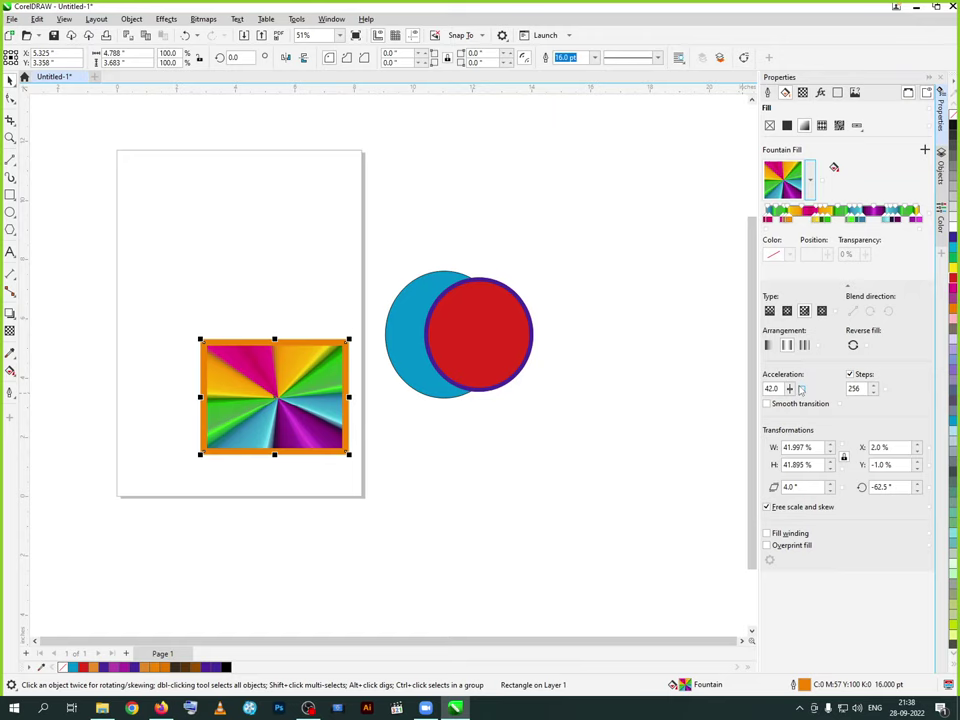
- Review the rectangle's fountain fill in the Edit Fill dialog and replace it with the grey-to-white elliptical gradient preset
{"action": "left_click", "coordinate": [834, 169]}
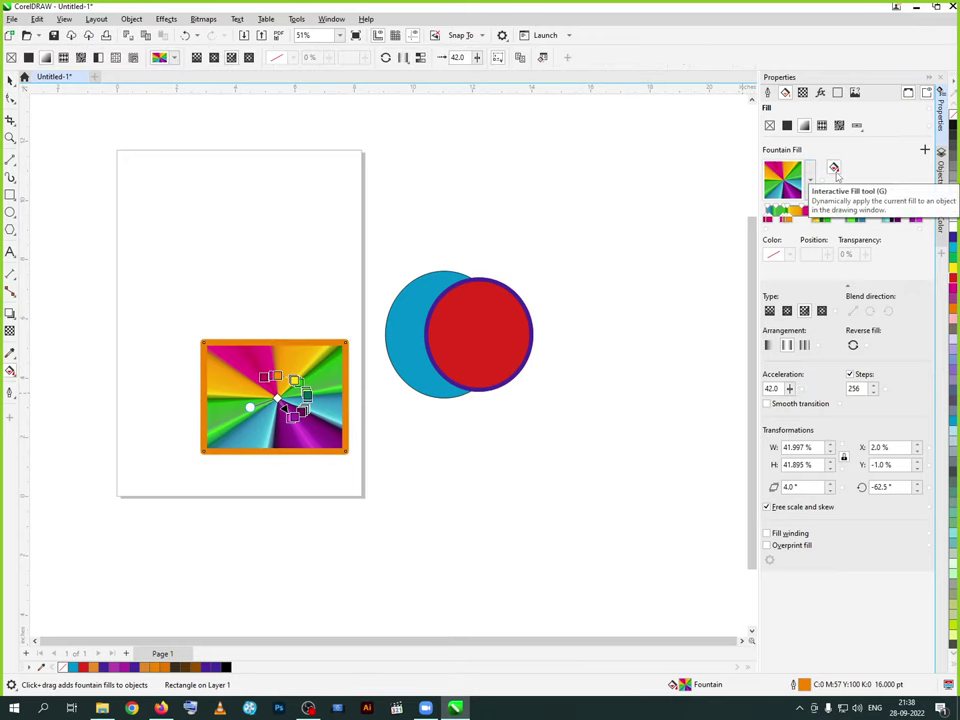
{"action": "left_click", "coordinate": [542, 59]}
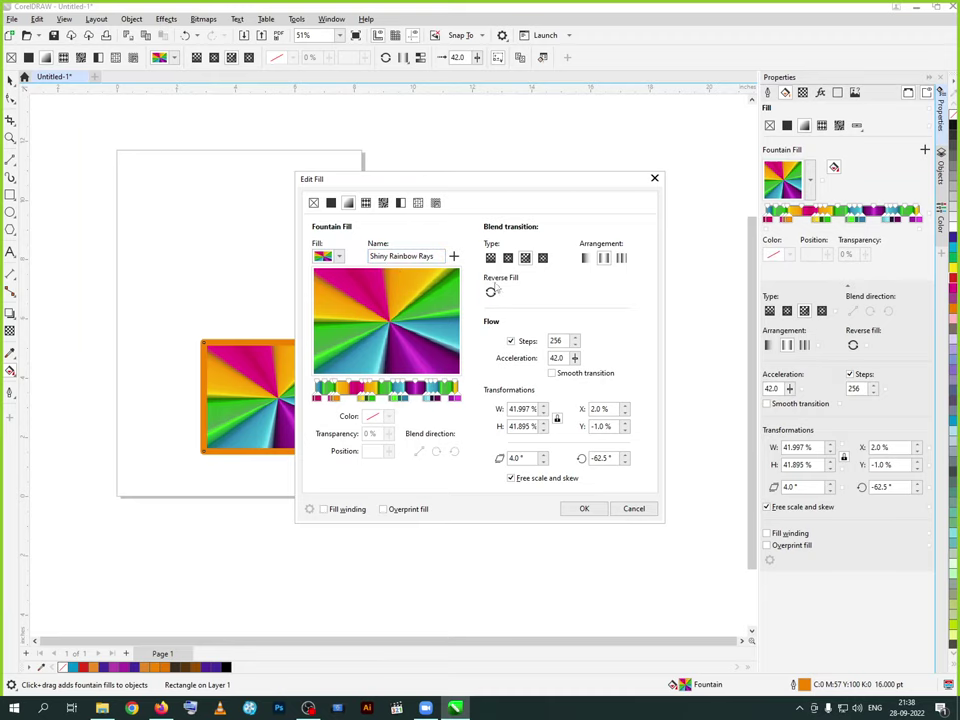
{"action": "left_click", "coordinate": [582, 510]}
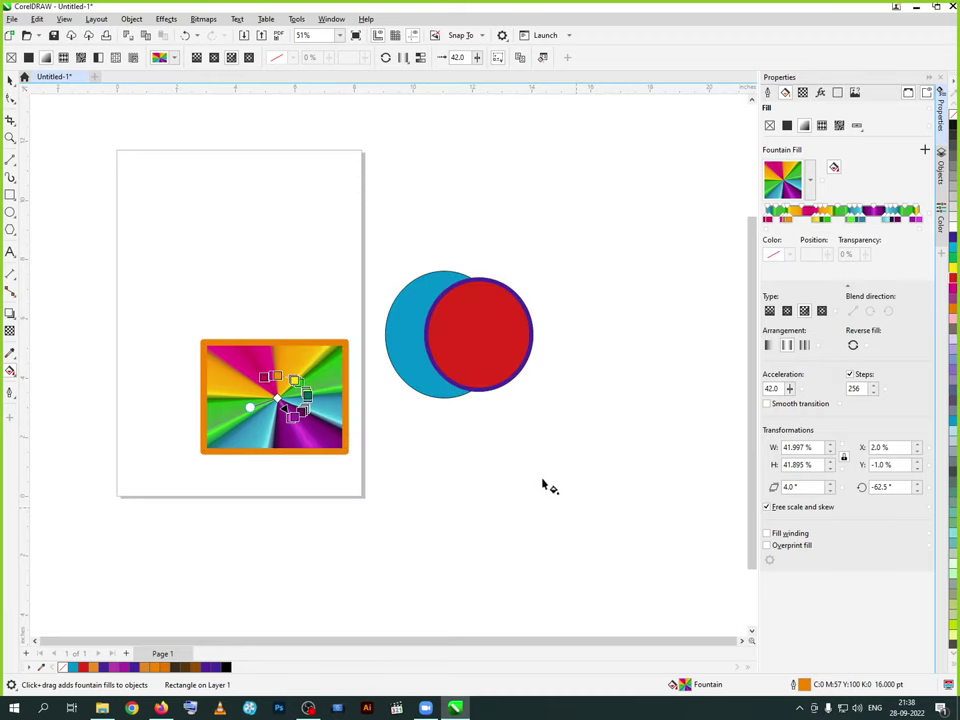
{"action": "left_click", "coordinate": [809, 173]}
{"action": "left_click", "coordinate": [841, 282]}
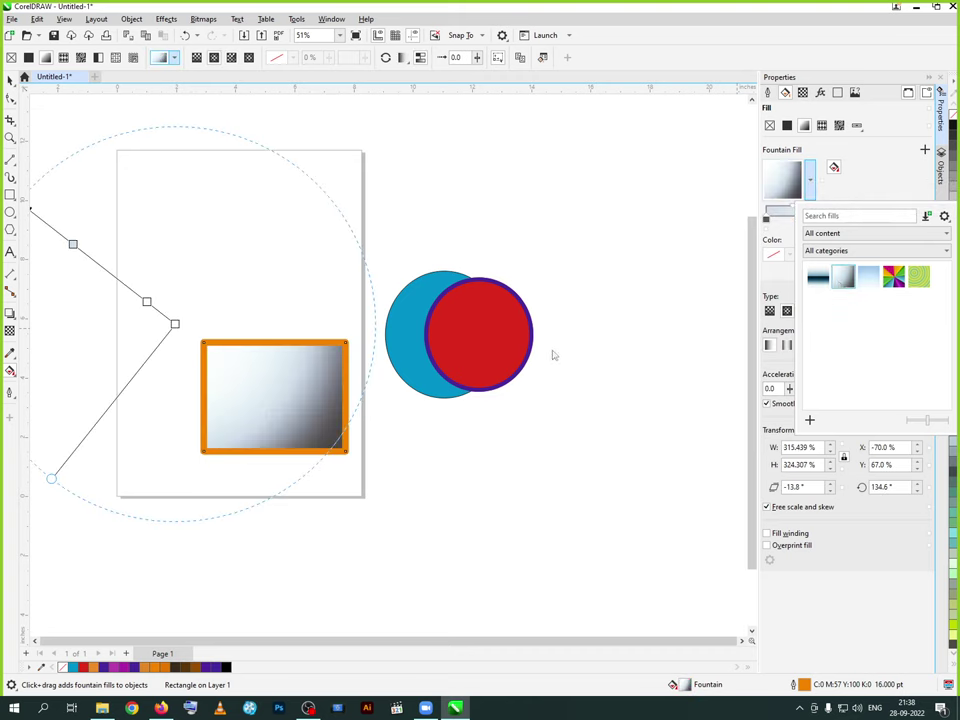
- Try removing the rectangle's fill and return it to the grey-to-white fountain fill with the Pick tool active
{"action": "left_click", "coordinate": [11, 58]}
{"action": "left_click", "coordinate": [11, 58]}
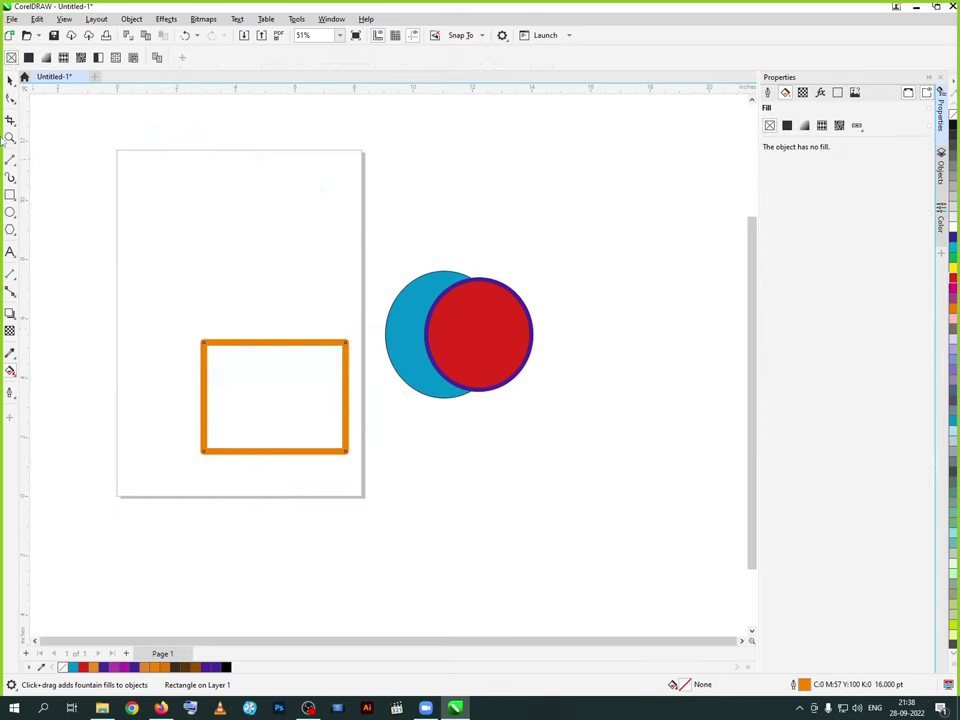
{"action": "left_click", "coordinate": [10, 80]}
{"action": "double_click", "coordinate": [227, 405]}
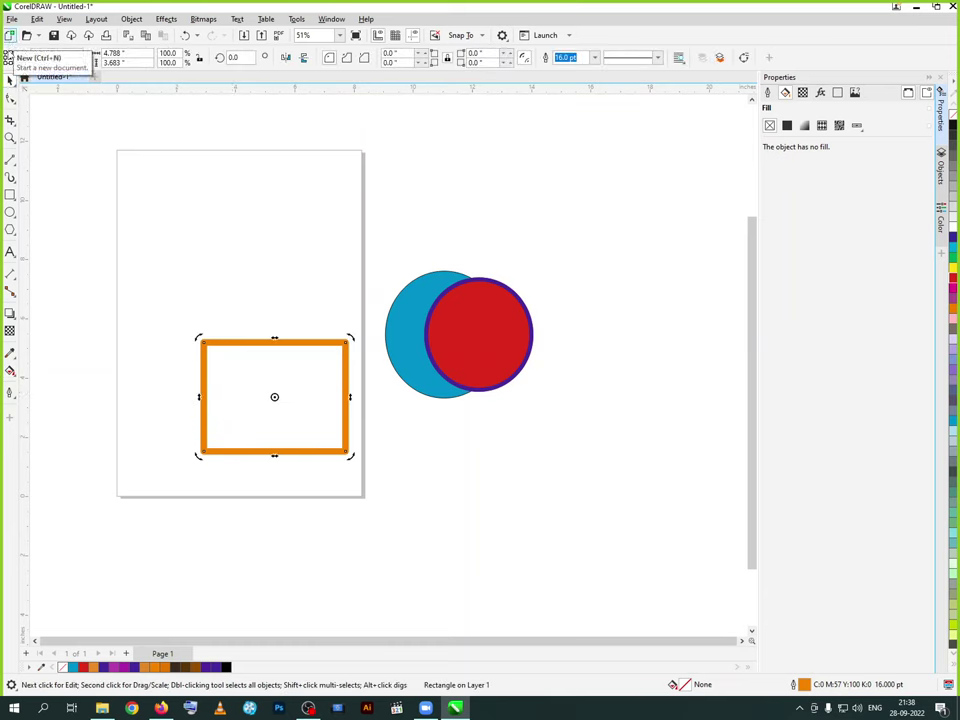
{"action": "left_click", "coordinate": [803, 125]}
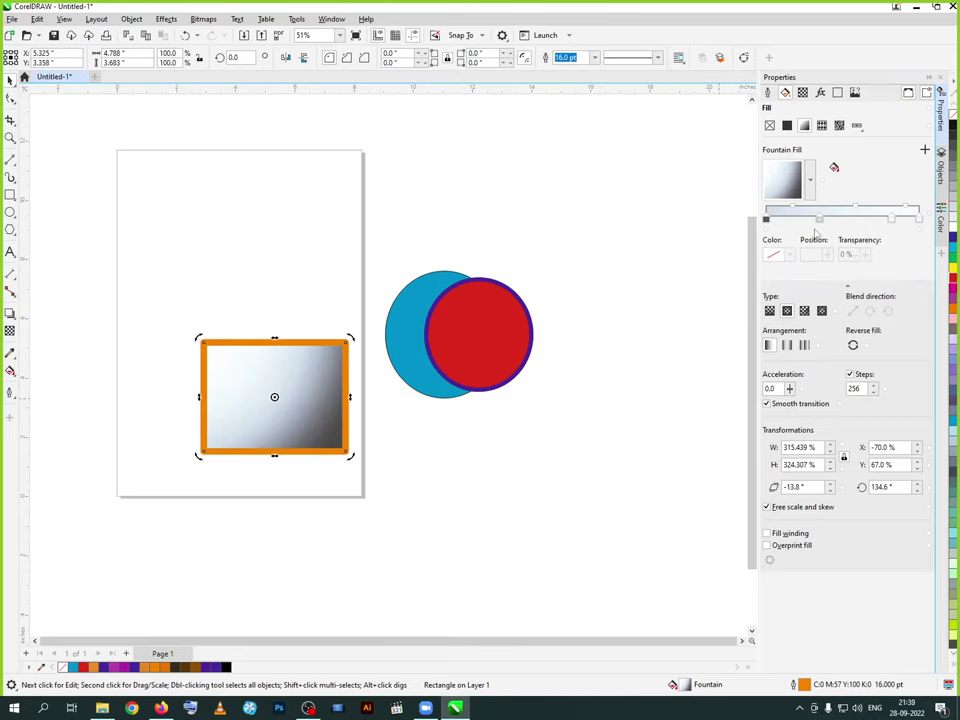
- Recolour the gradient's dark start node red from the PANTONE solid coated palette
{"action": "left_click", "coordinate": [767, 220]}
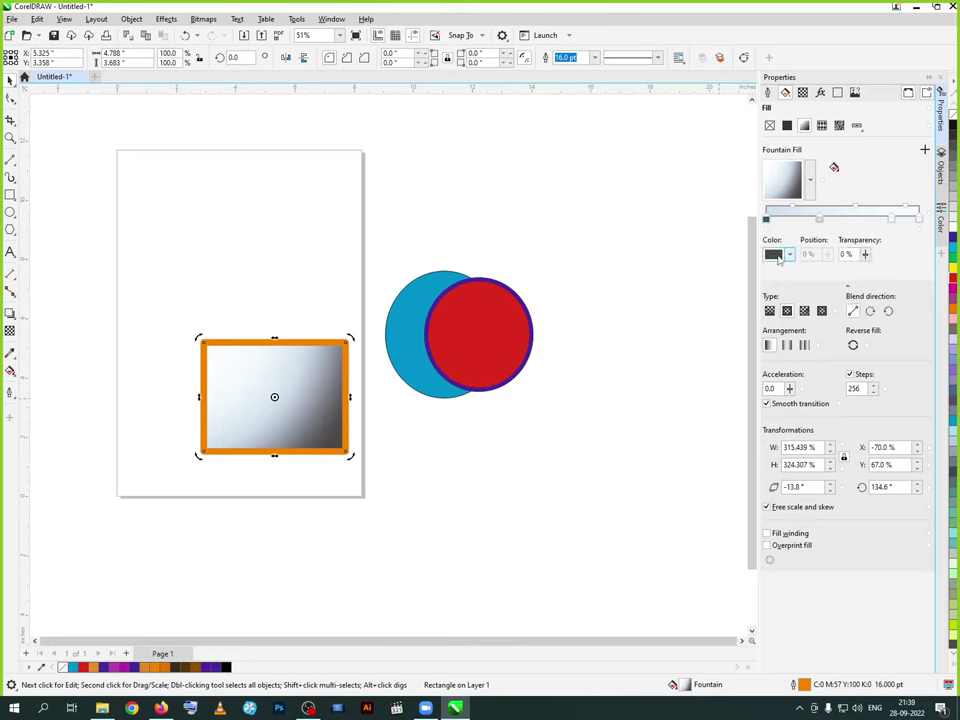
{"action": "left_click", "coordinate": [789, 254]}
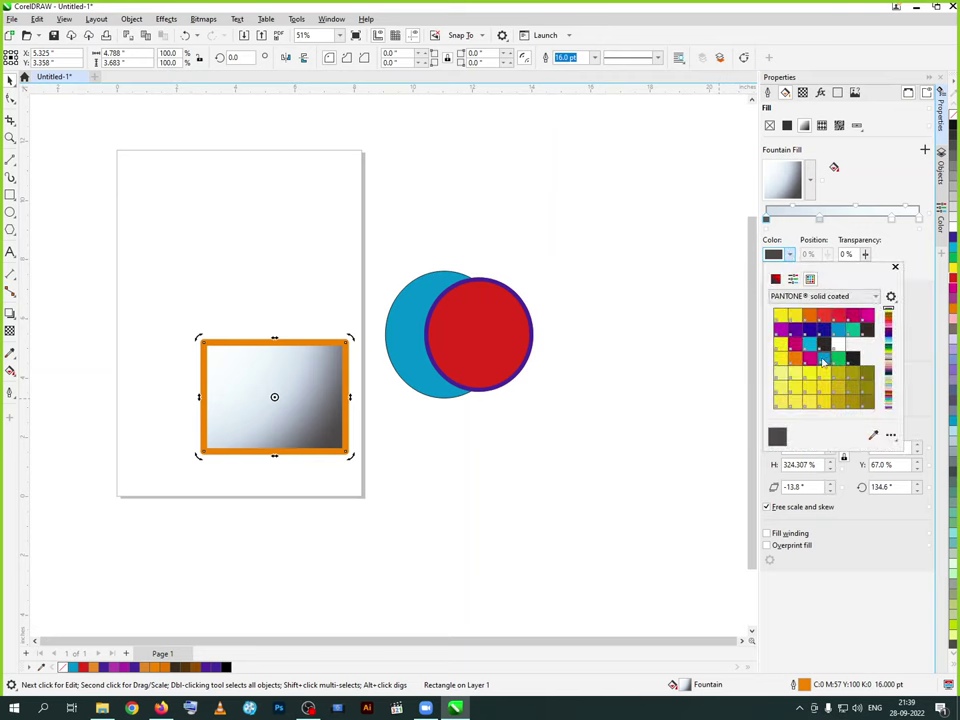
{"action": "left_click", "coordinate": [838, 318]}
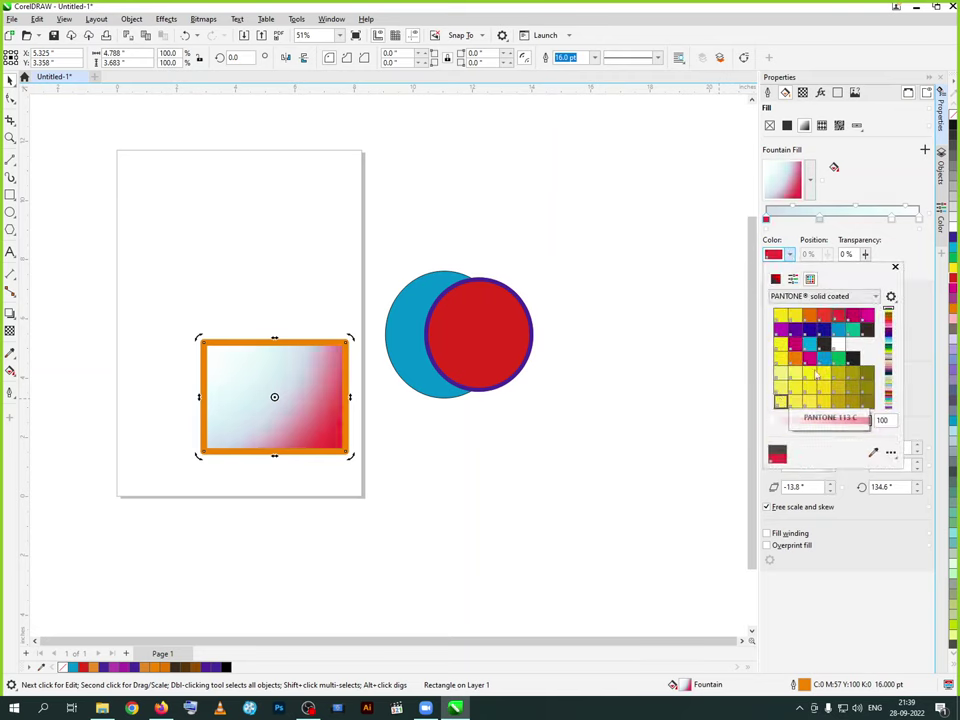
- Recolour the gradient node at 35% yellow from the PANTONE solid coated palette and set the fountain type to linear
{"action": "left_click", "coordinate": [818, 221]}
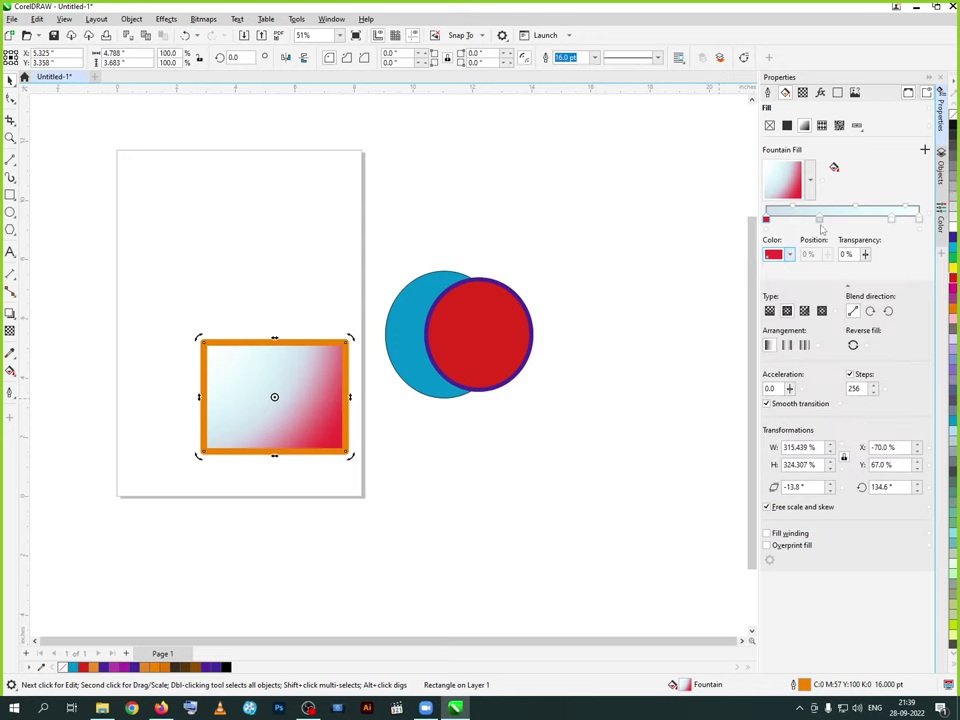
{"action": "left_click", "coordinate": [820, 220]}
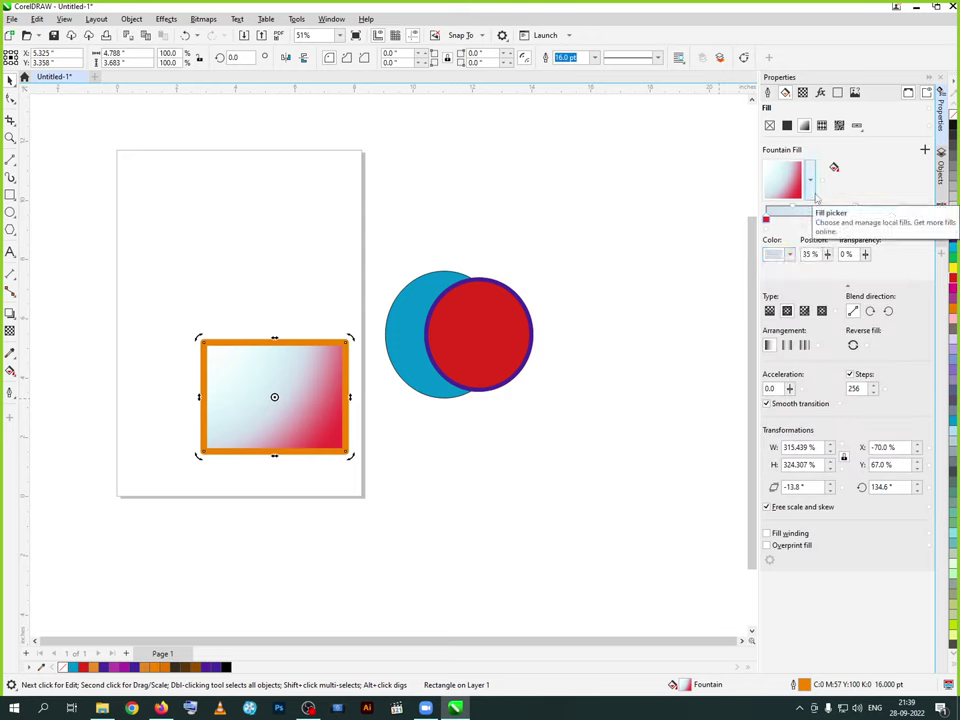
{"action": "left_click", "coordinate": [810, 180]}
{"action": "left_click", "coordinate": [860, 197]}
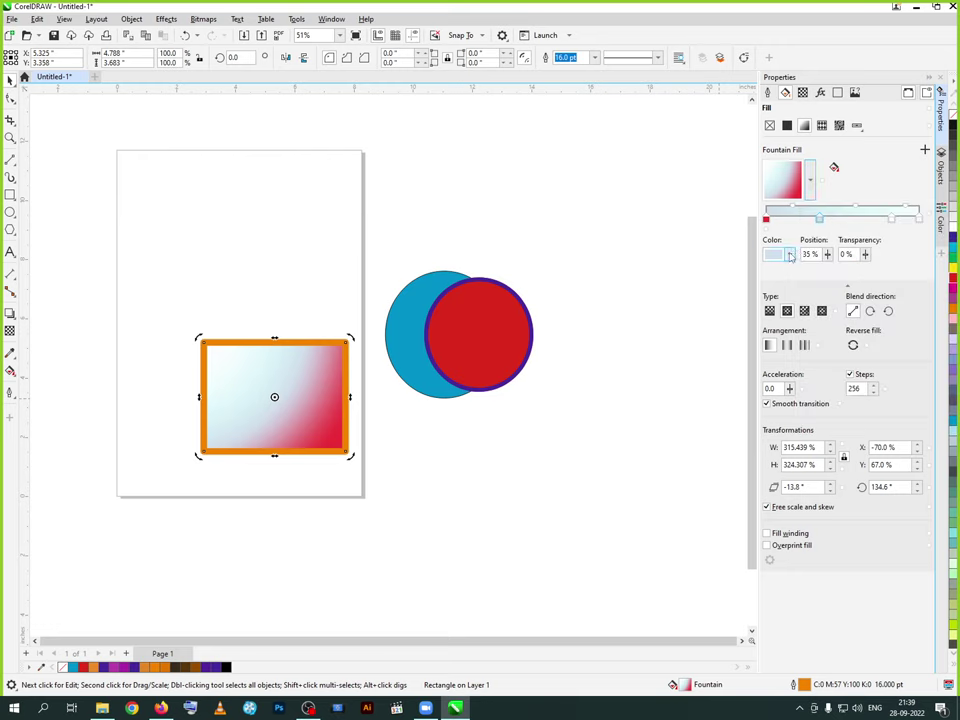
{"action": "left_click", "coordinate": [789, 254]}
{"action": "left_click", "coordinate": [794, 316]}
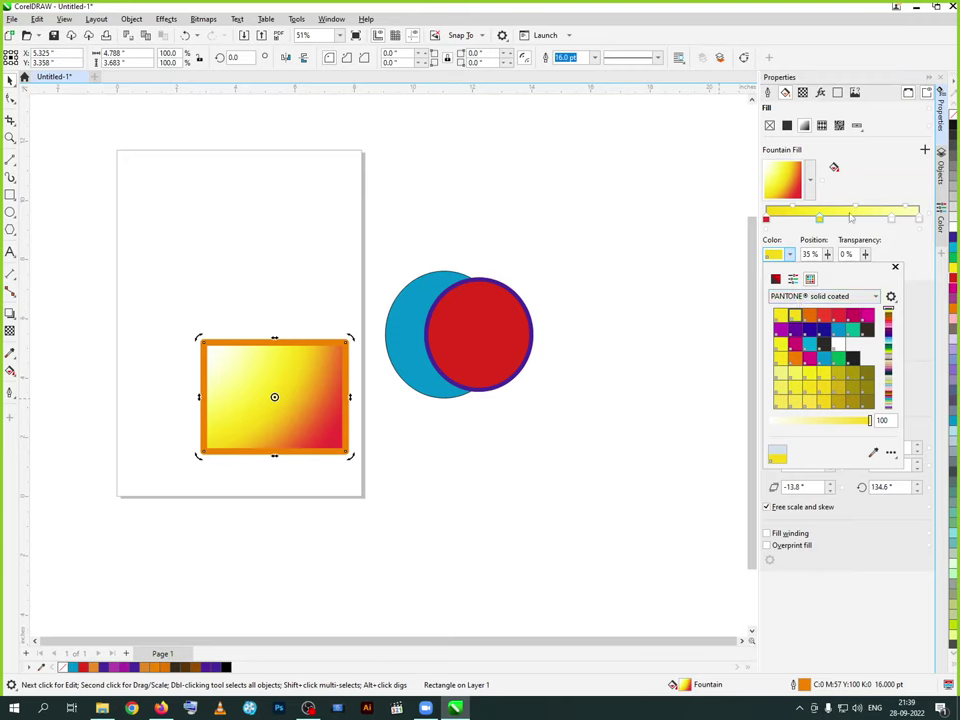
{"action": "left_click", "coordinate": [891, 222]}
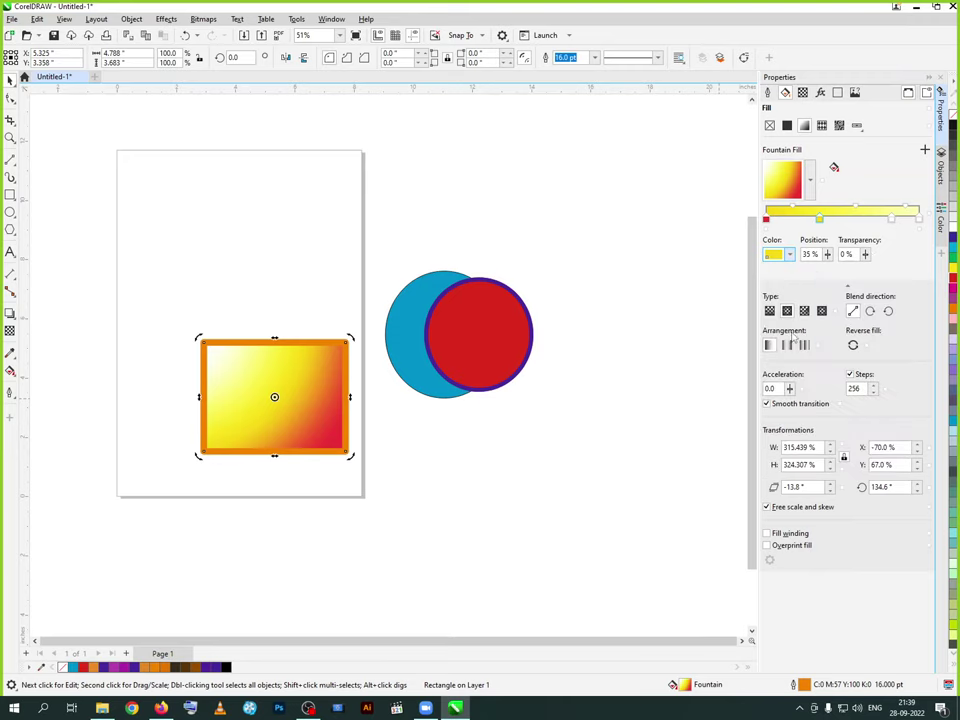
{"action": "left_click", "coordinate": [769, 311]}
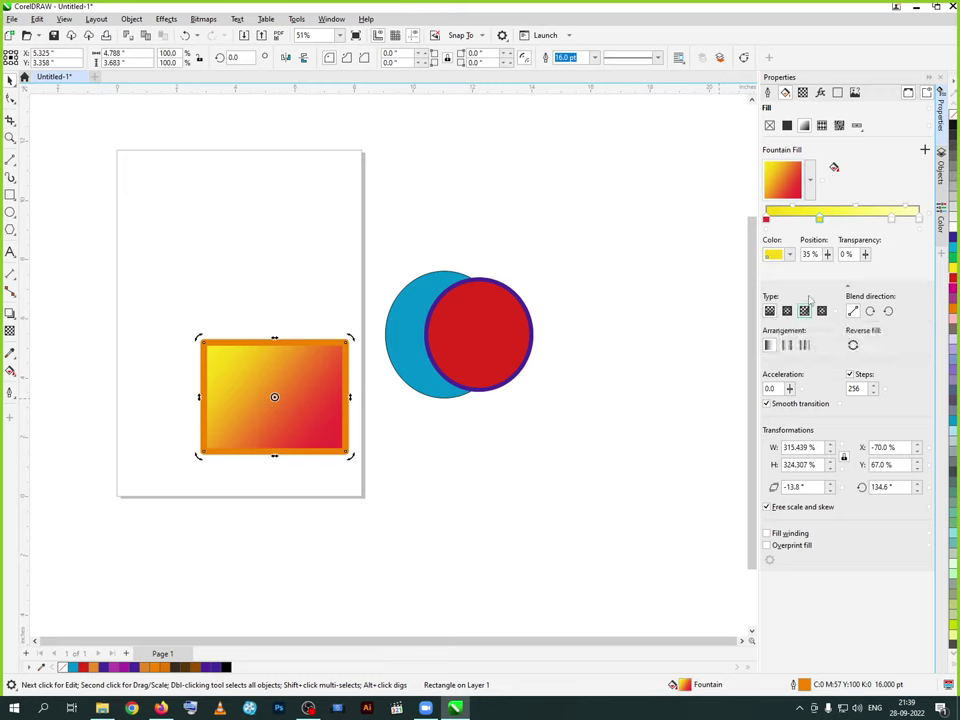
- Recolour the gradient node at 82% cyan blue from the PANTONE solid coated palette
{"action": "left_click", "coordinate": [891, 218]}
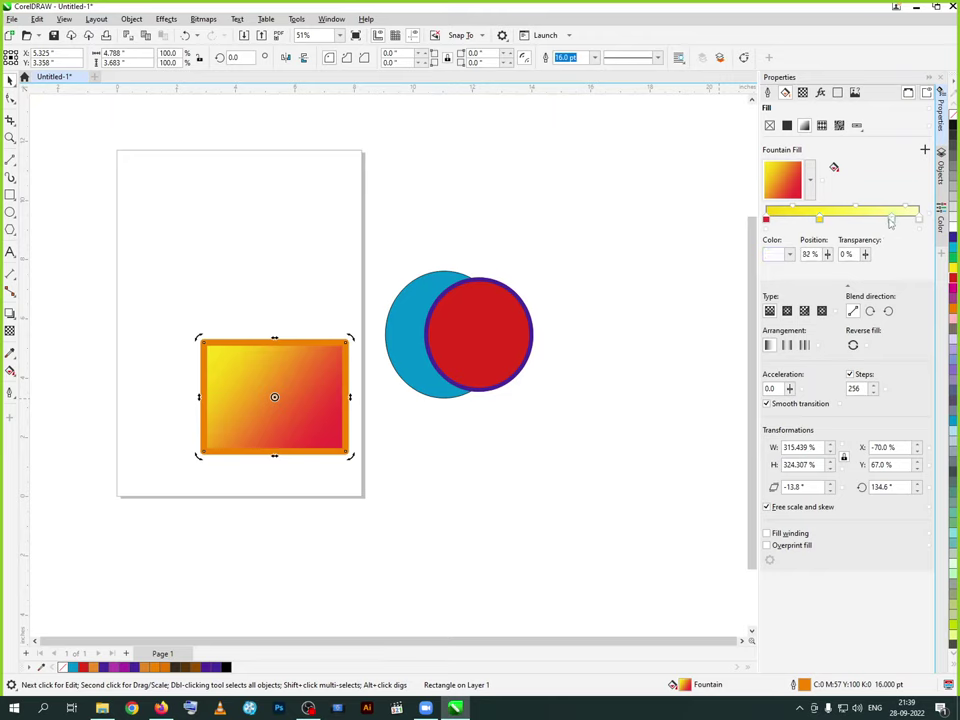
{"action": "double_click", "coordinate": [811, 254]}
{"action": "left_click", "coordinate": [789, 254]}
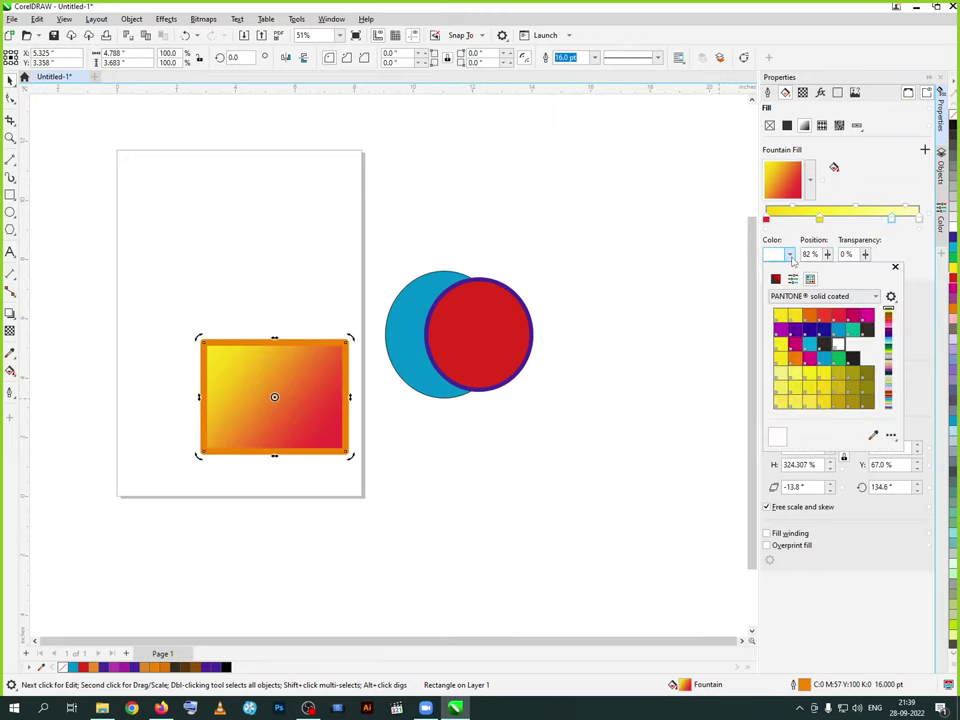
{"action": "left_click", "coordinate": [809, 343]}
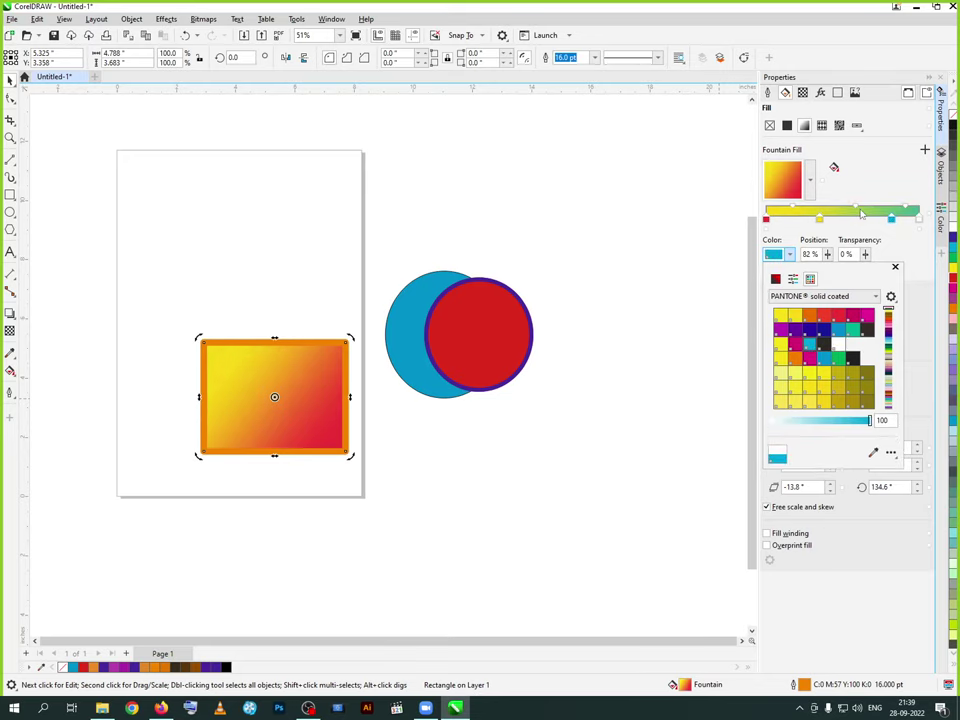
- Recolour the gradient's white end node green from the PANTONE solid coated palette after trying Hexachrome Black
{"action": "left_click", "coordinate": [918, 225]}
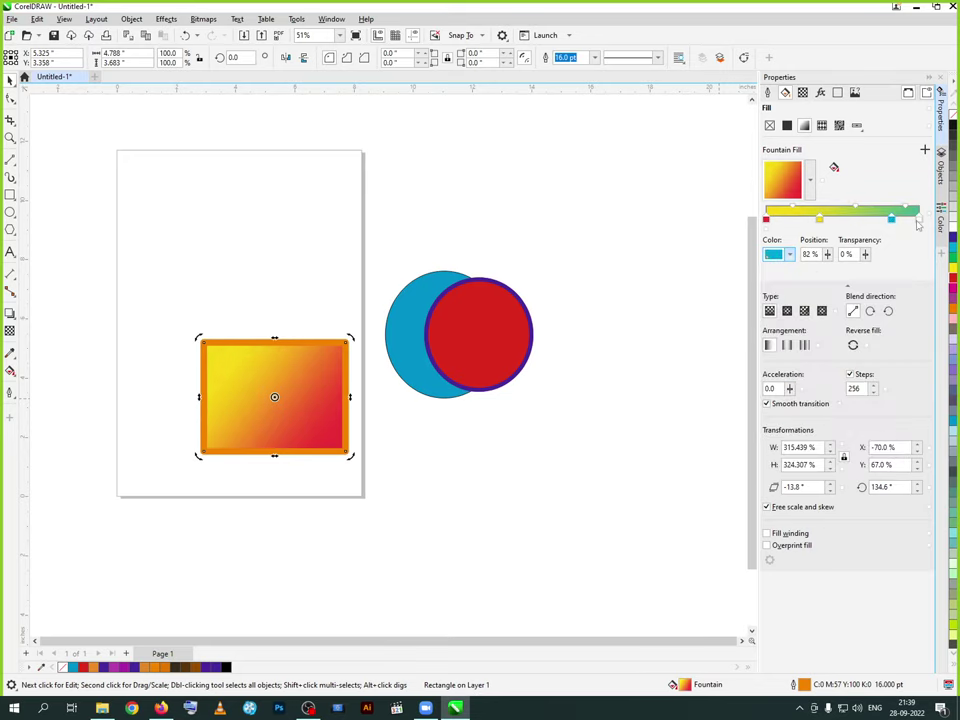
{"action": "left_click", "coordinate": [918, 220]}
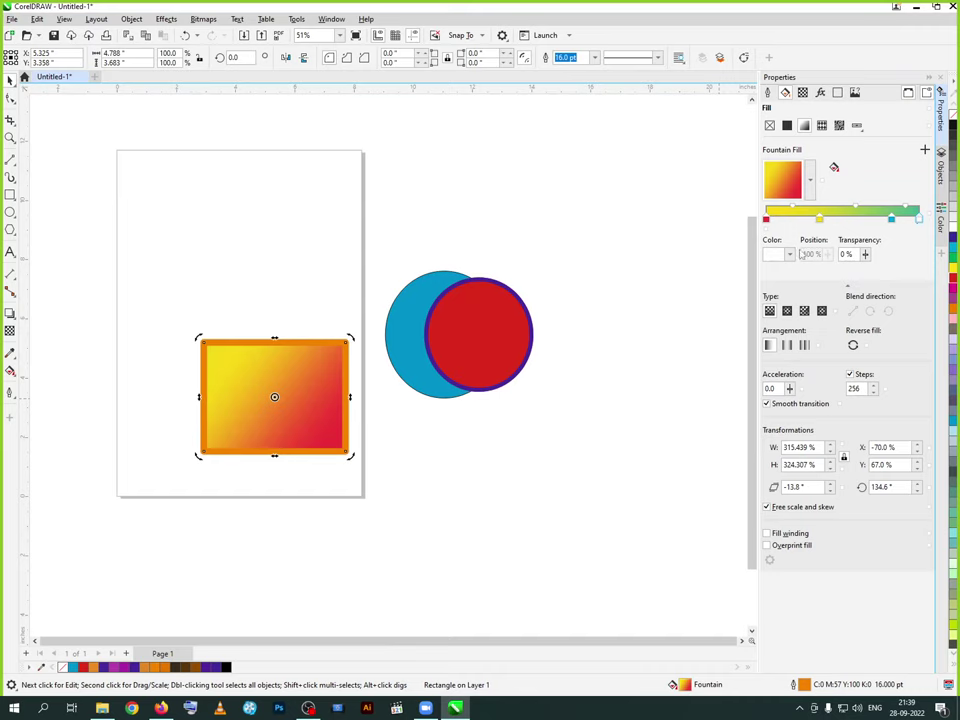
{"action": "left_click", "coordinate": [789, 256]}
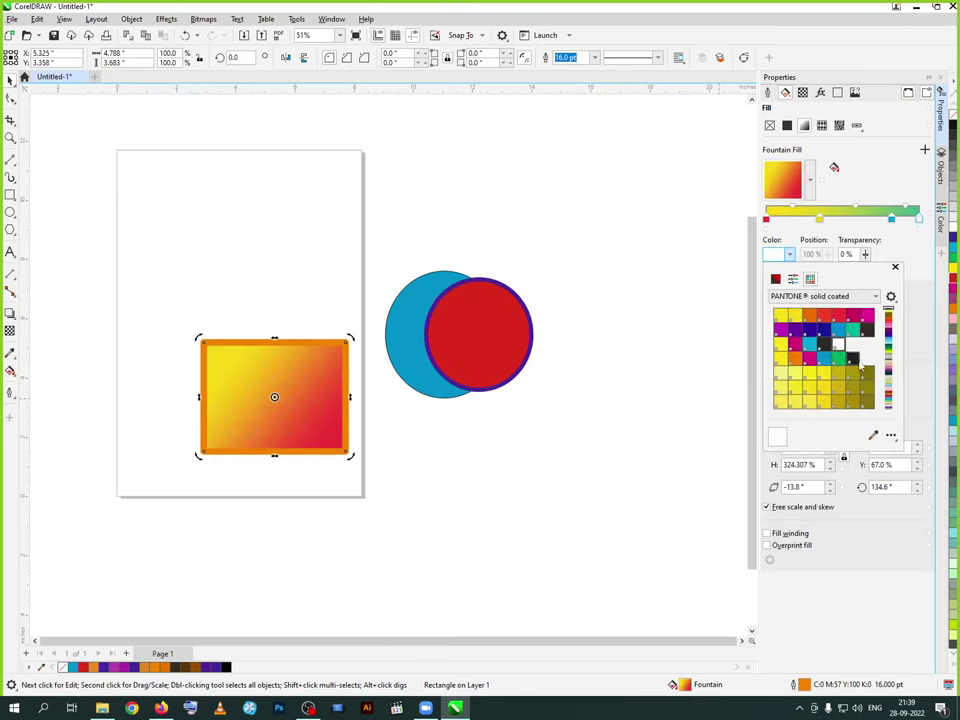
{"action": "left_click", "coordinate": [855, 359]}
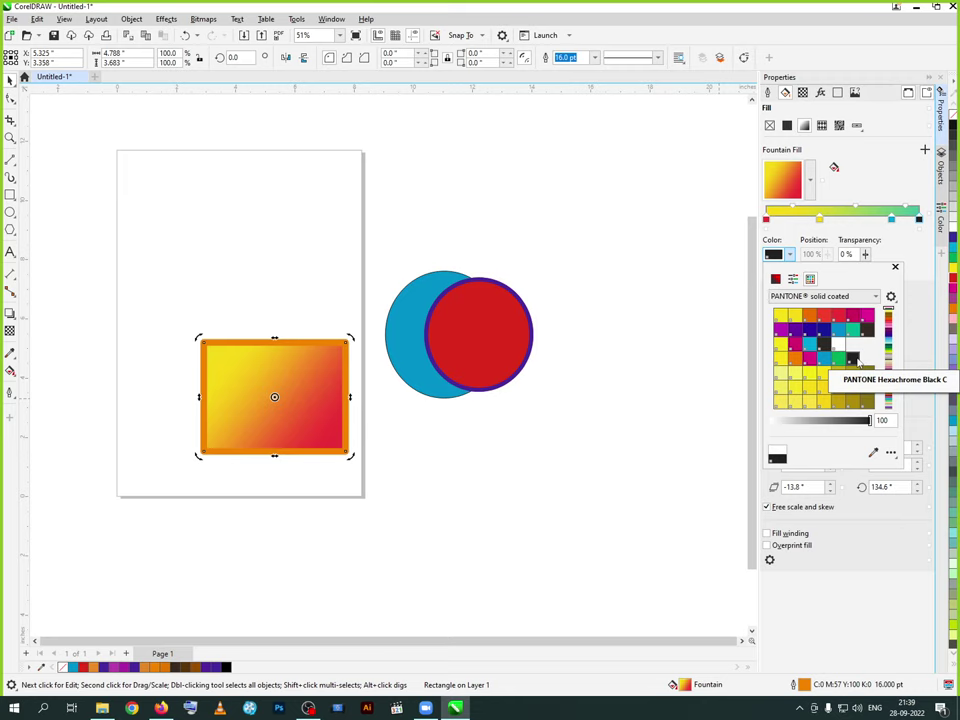
{"action": "left_click", "coordinate": [839, 358]}
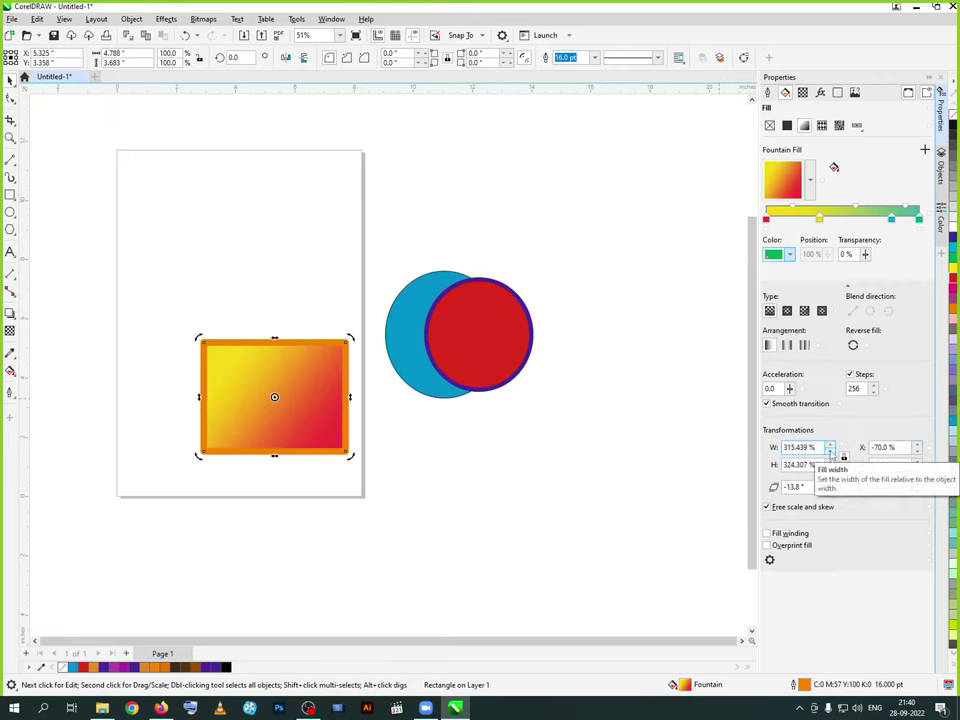
- Reduce the fountain fill's width to 299.439 % with the height scaling along
{"action": "left_click", "coordinate": [830, 452]}
{"action": "left_click", "coordinate": [830, 452]}
{"action": "left_click", "coordinate": [830, 452]}
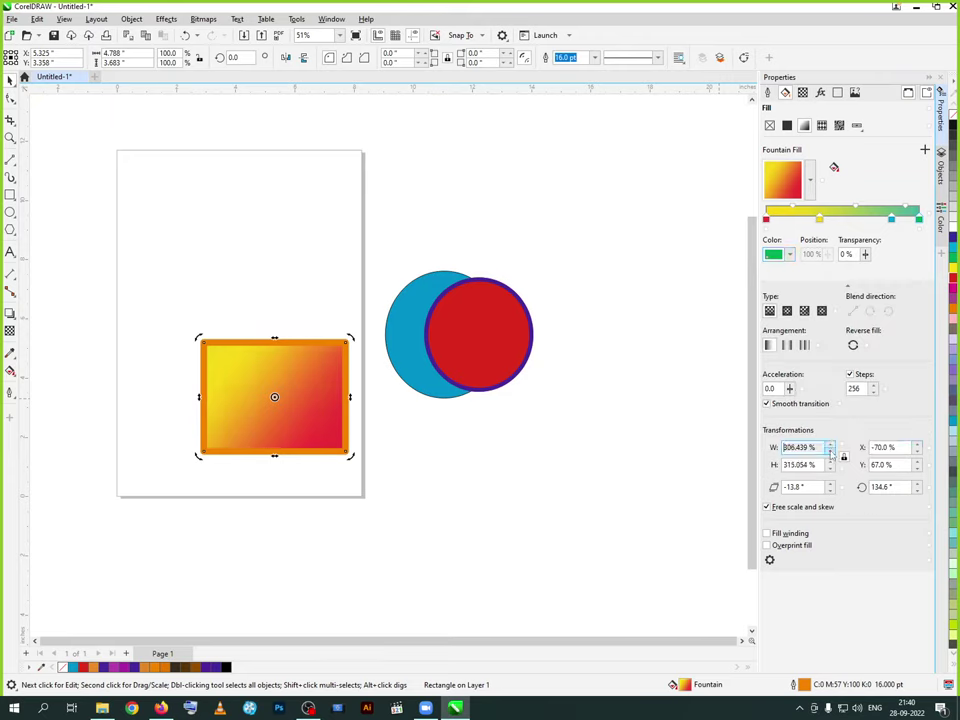
{"action": "left_click", "coordinate": [830, 452]}
{"action": "left_click", "coordinate": [830, 452]}
- Try a fountain fill width of 50 % on the rectangle and undo that change
{"action": "left_click_drag", "start_coordinate": [822, 446], "coordinate": [743, 449]}
{"action": "type", "text": "50"}
{"action": "key", "text": "Return"}
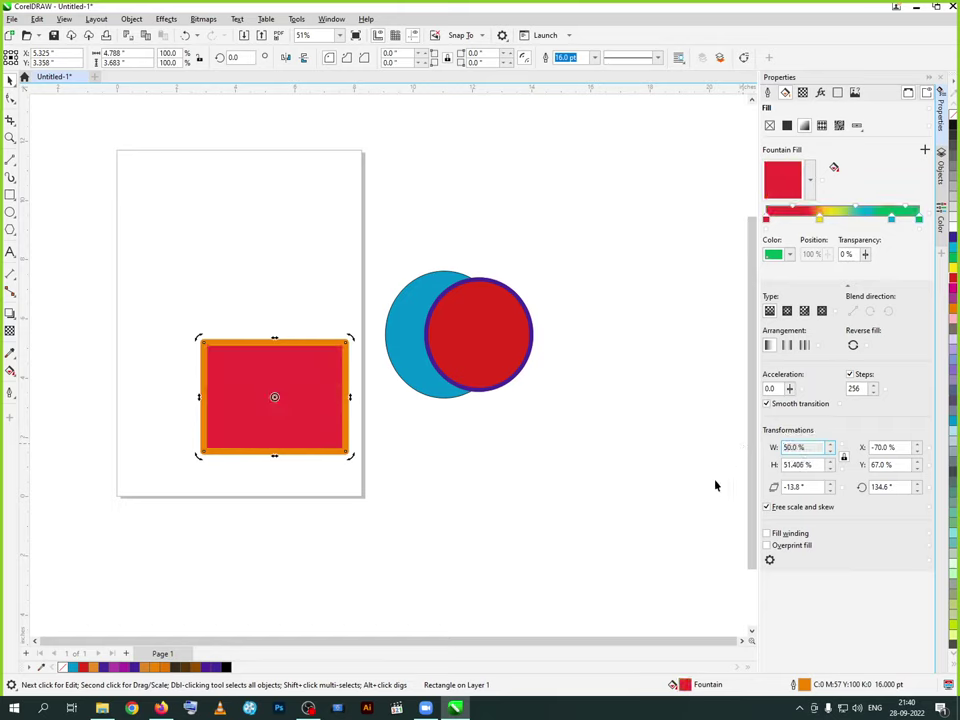
{"action": "left_click_drag", "start_coordinate": [812, 447], "coordinate": [574, 367]}
{"action": "key", "text": "ctrl+z"}
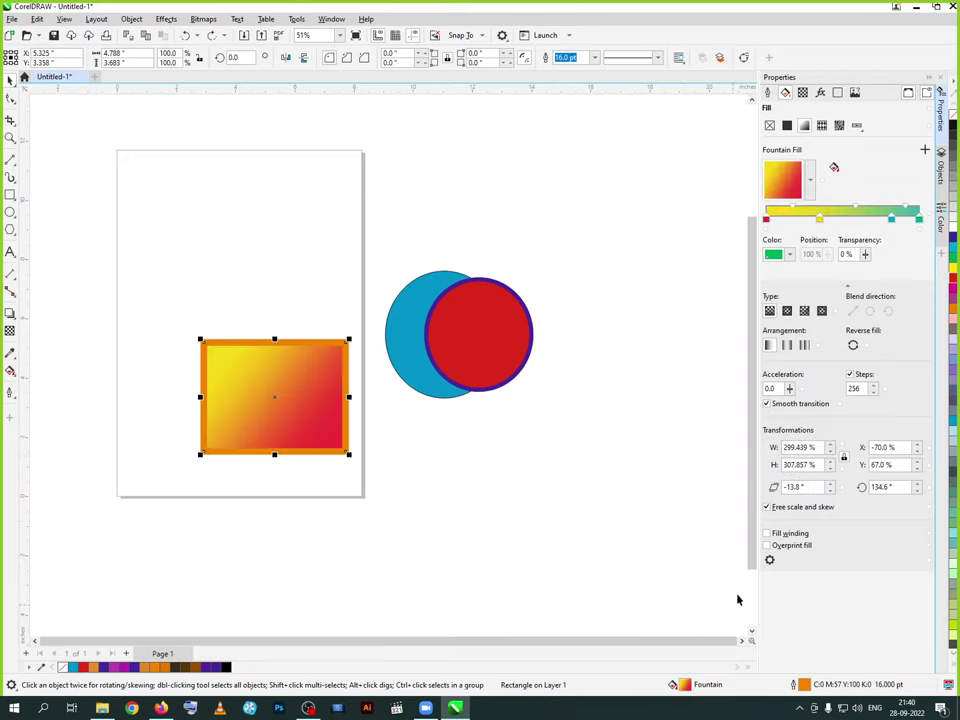
- Rotate, shorten and skew the rectangle's fountain fill with the Interactive Fill tool so all four colours fall inside the rectangle
{"action": "left_click", "coordinate": [300, 405]}
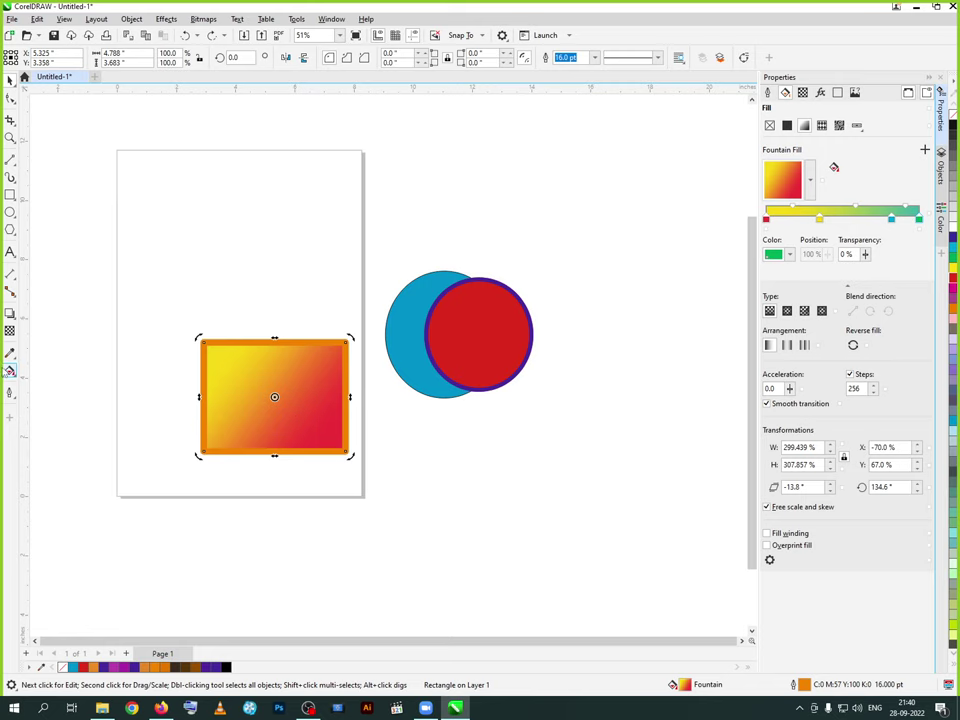
{"action": "key", "text": "g"}
{"action": "scroll", "coordinate": [317, 407], "scroll_direction": "down", "scroll_amount": 1}
{"action": "scroll", "coordinate": [280, 405], "scroll_direction": "down", "scroll_amount": 1}
{"action": "scroll", "coordinate": [260, 400], "scroll_direction": "up", "scroll_amount": 1}
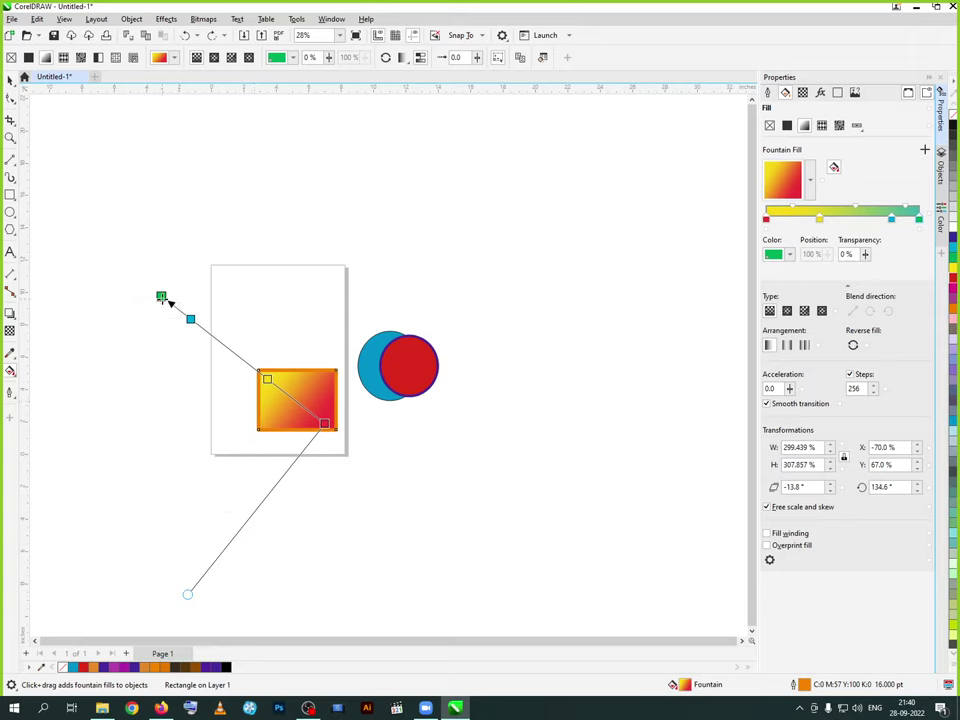
{"action": "left_click_drag", "start_coordinate": [161, 297], "coordinate": [143, 354]}
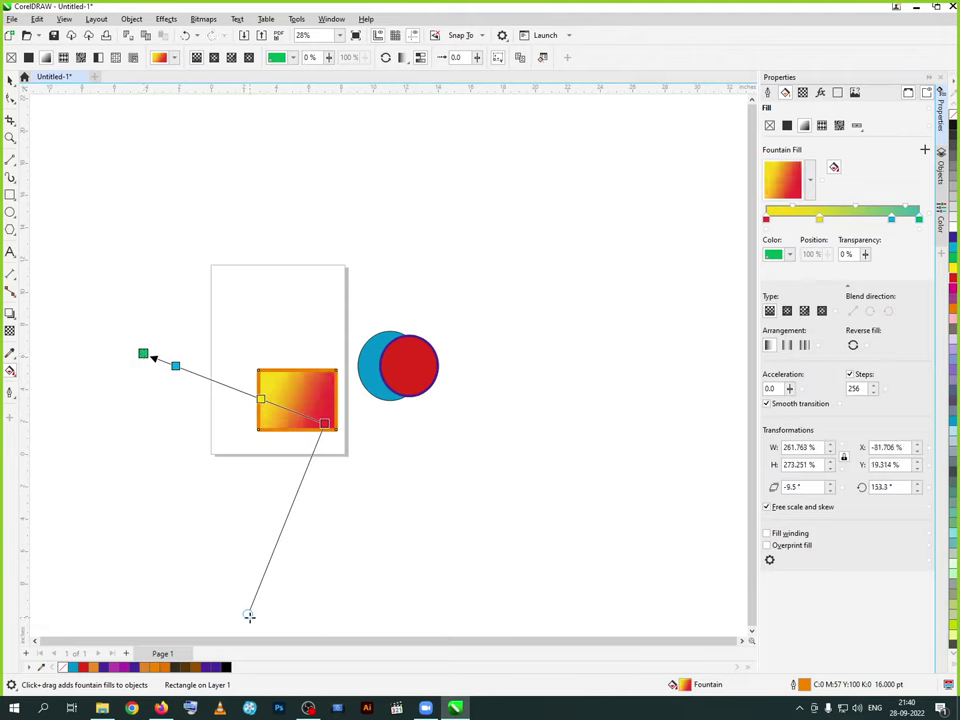
{"action": "left_click_drag", "start_coordinate": [249, 616], "coordinate": [295, 414]}
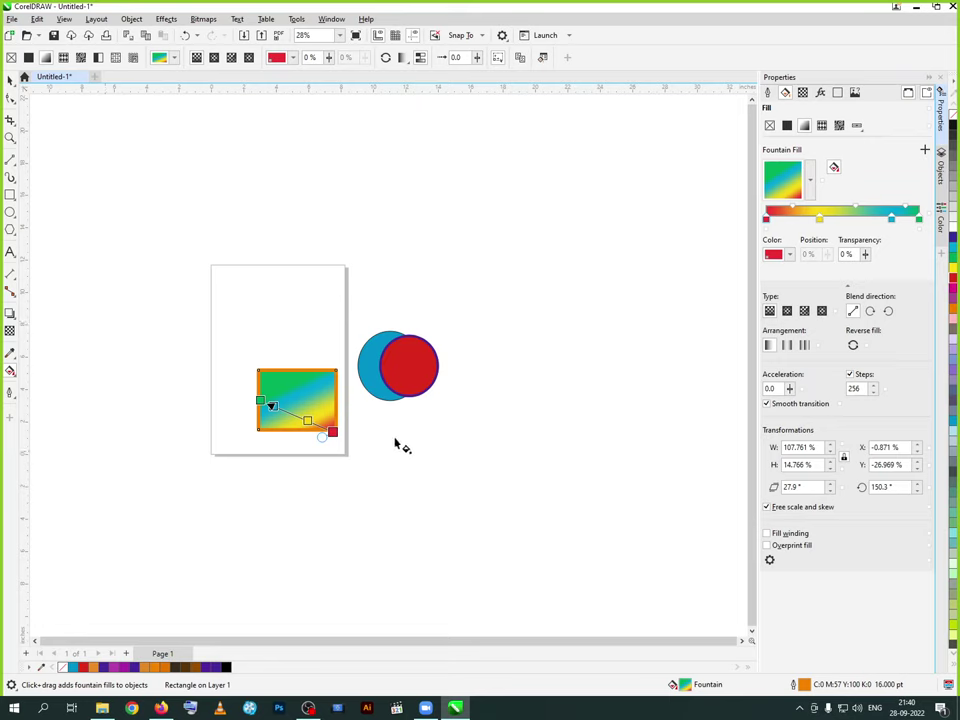
- Redraw the gradient running down past the rectangle's lower edge and recolour its node at 35% dark blue from the PANTONE solid coated palette
{"action": "left_click_drag", "start_coordinate": [317, 402], "coordinate": [312, 482]}
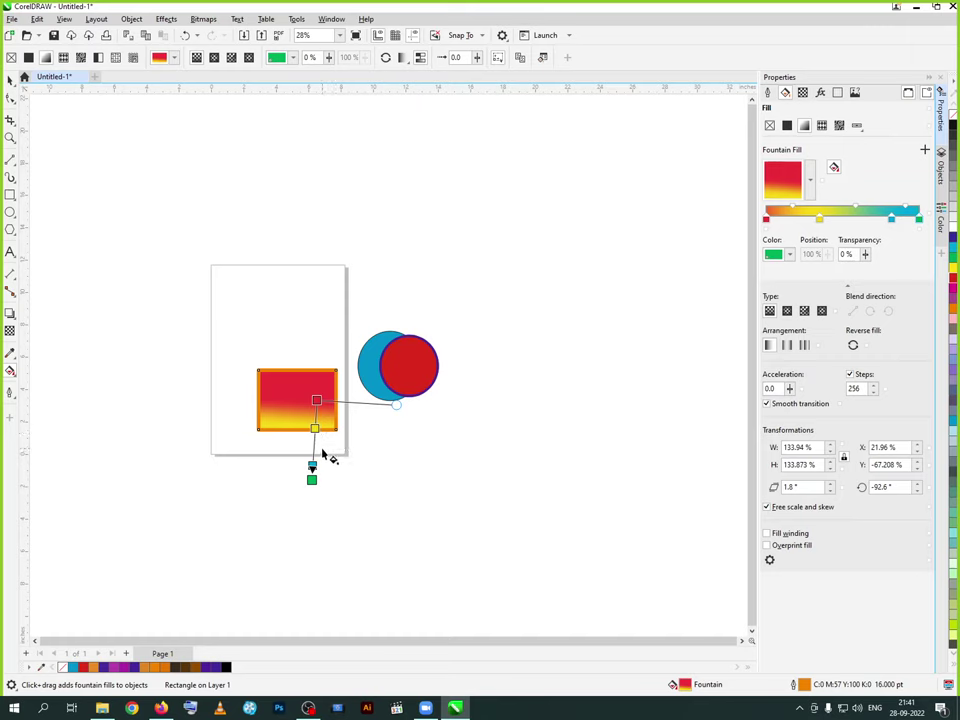
{"action": "left_click", "coordinate": [314, 428]}
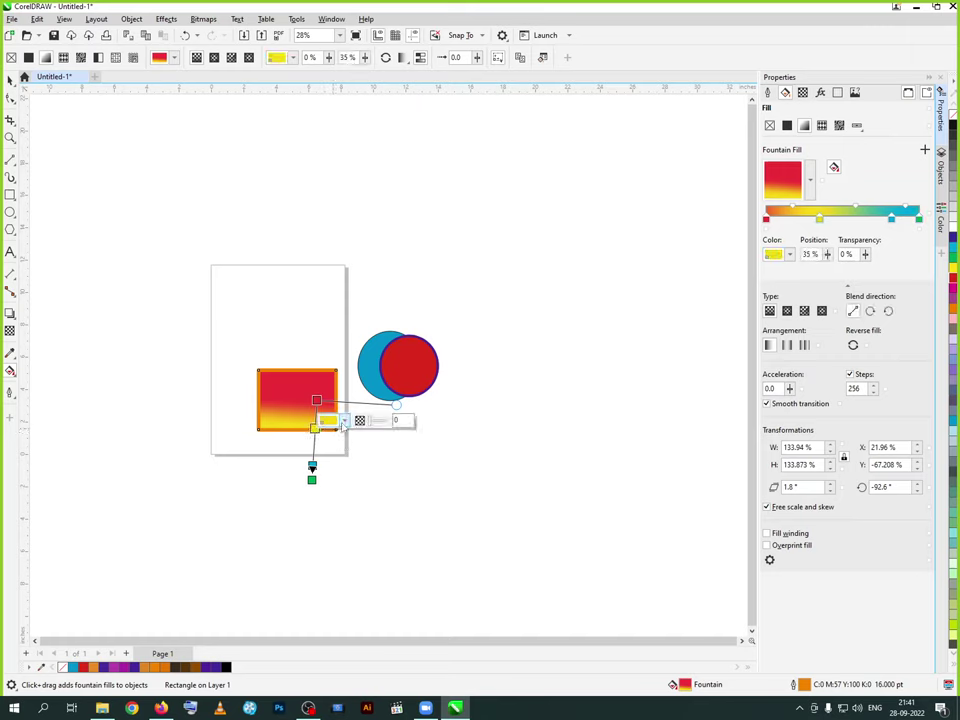
{"action": "left_click", "coordinate": [330, 420]}
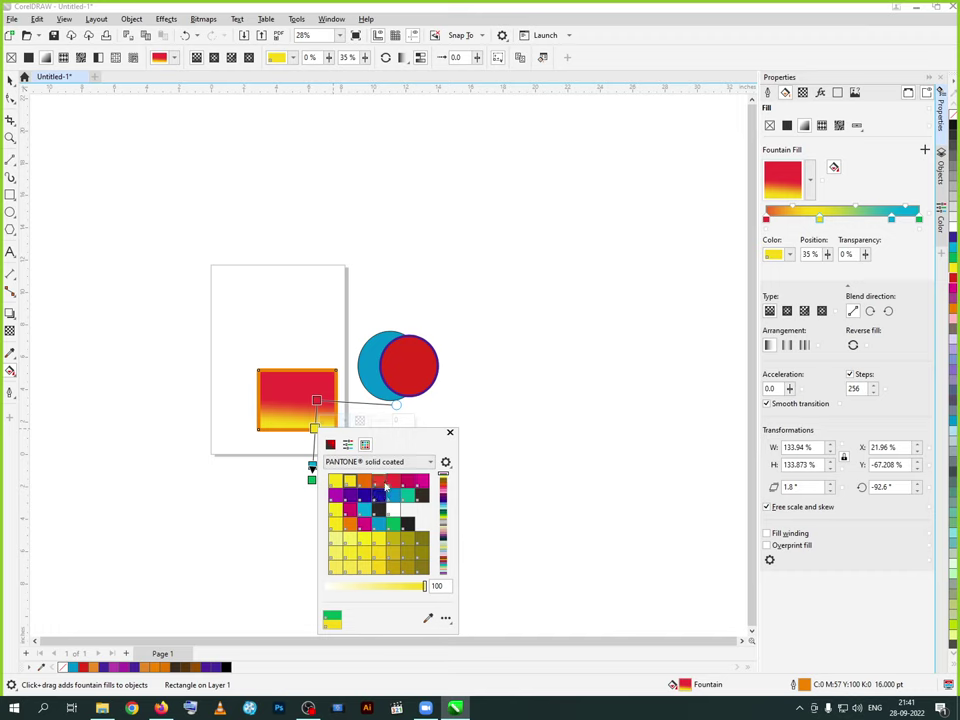
{"action": "left_click", "coordinate": [378, 494]}
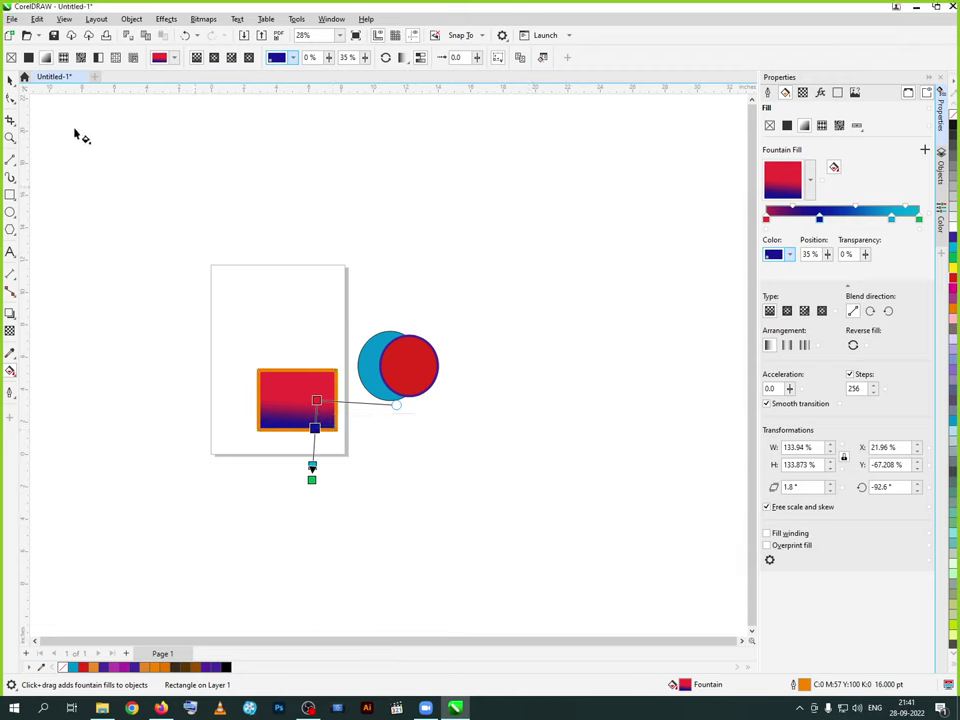
- Move the rectangle partly off the page's left edge to about X 0.54", Y 5.16" and fill it with the orange-red scallop vector pattern
{"action": "left_click", "coordinate": [10, 80]}
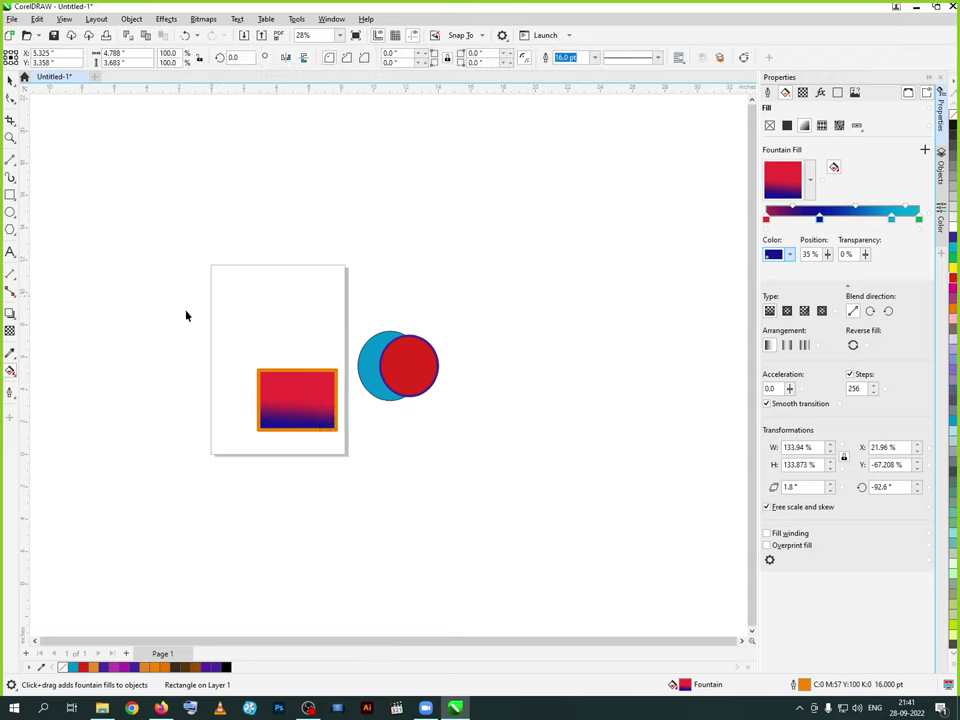
{"action": "left_click_drag", "start_coordinate": [230, 340], "coordinate": [236, 381]}
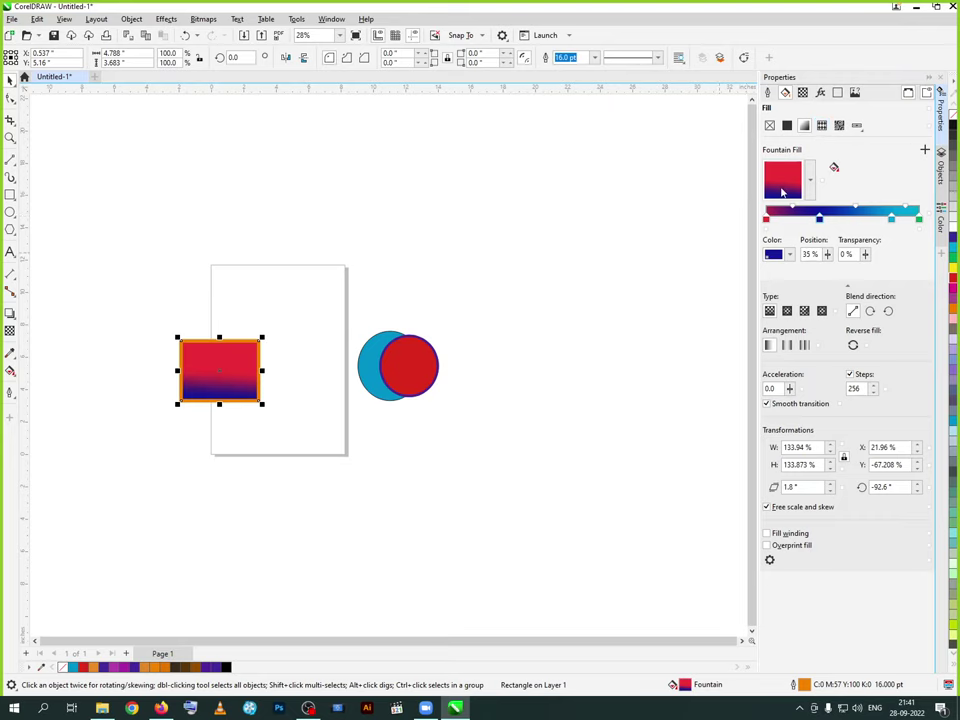
{"action": "left_click", "coordinate": [821, 126]}
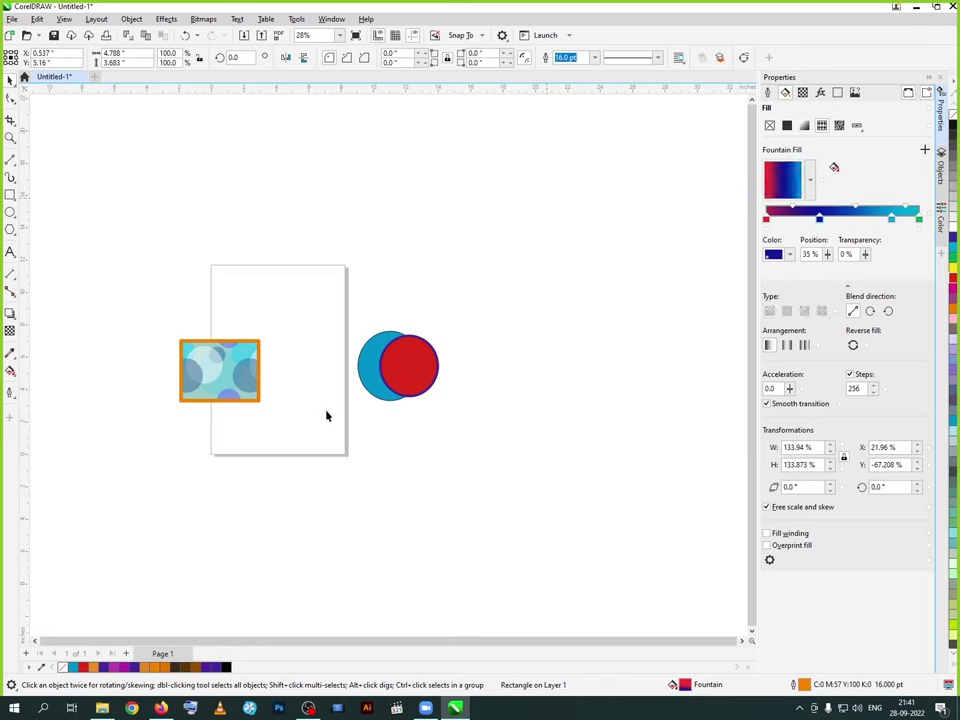
{"action": "scroll", "coordinate": [240, 385], "scroll_direction": "up", "scroll_amount": 3}
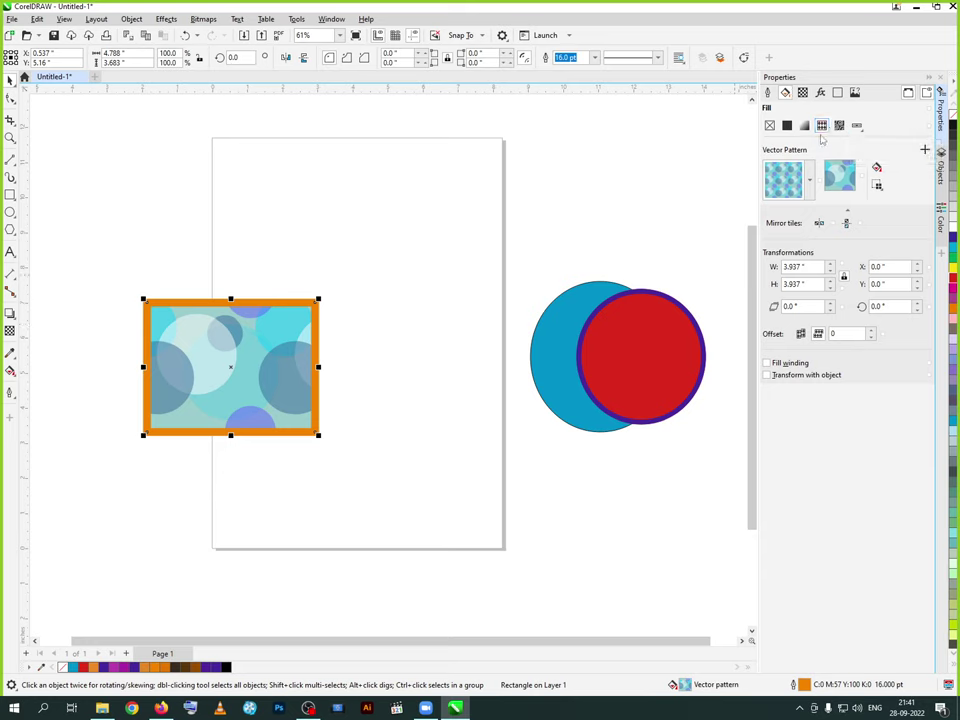
{"action": "left_click", "coordinate": [786, 180]}
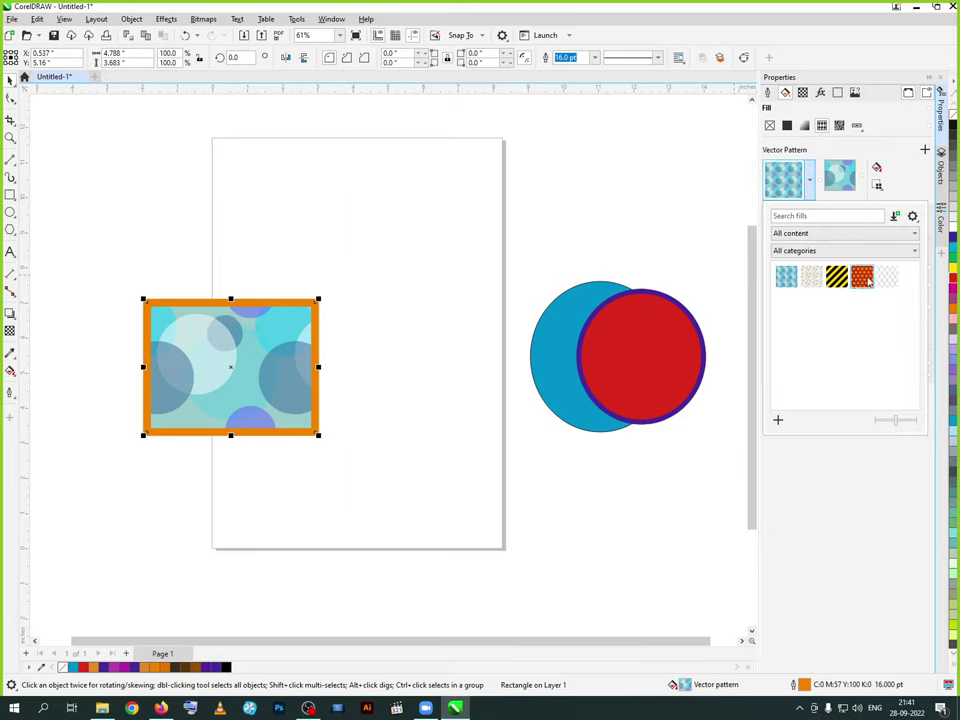
{"action": "left_click", "coordinate": [864, 278]}
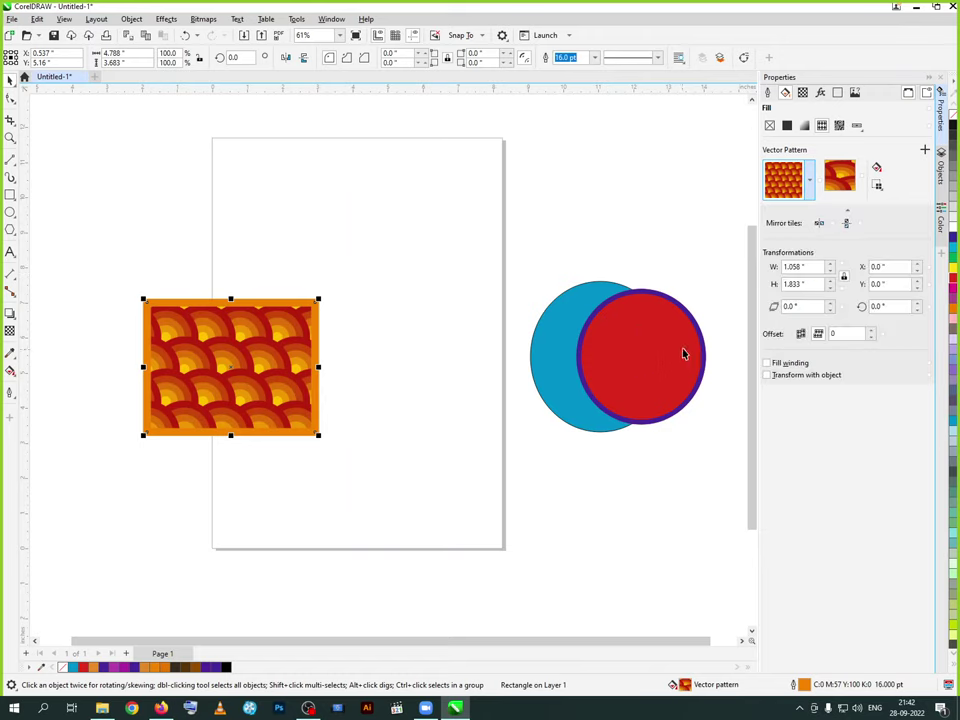
- Apply the blue-and-red circle bitmap pattern and interactively resize its tile to about 6.5 × 5.3", rotated about 127°, with the red circle near the rectangle's centre
{"action": "left_click", "coordinate": [838, 126]}
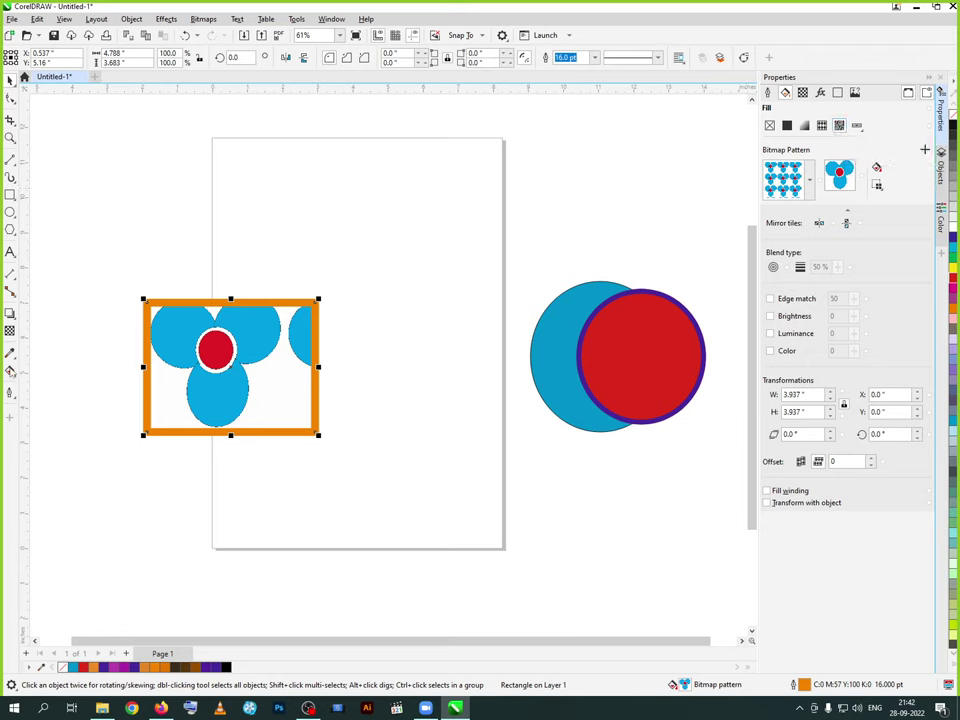
{"action": "left_click", "coordinate": [10, 370]}
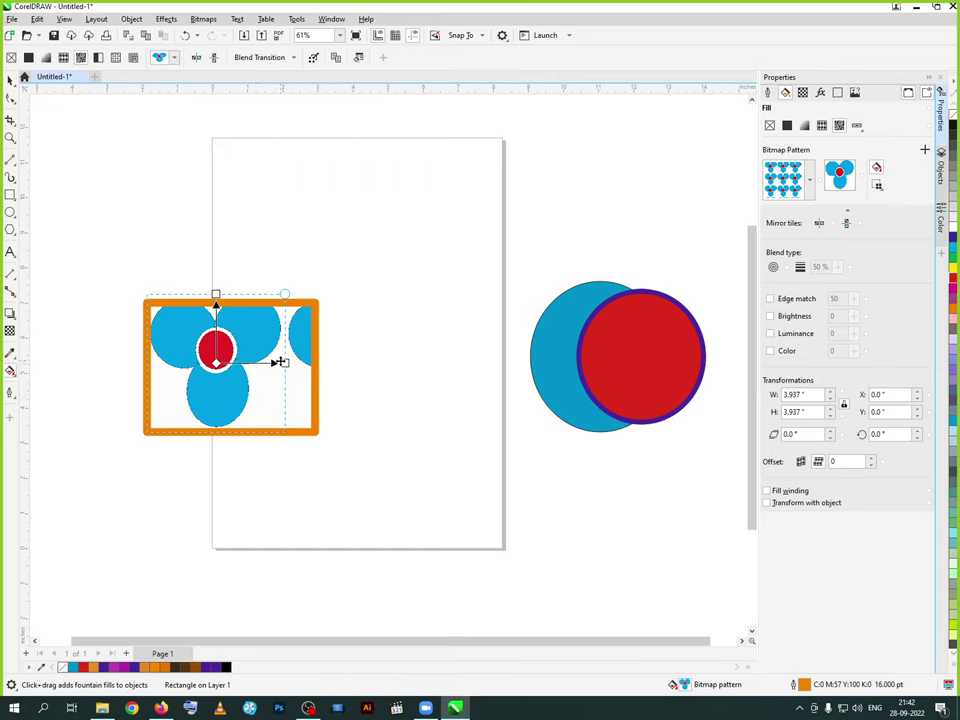
{"action": "left_click_drag", "start_coordinate": [285, 294], "coordinate": [44, 327]}
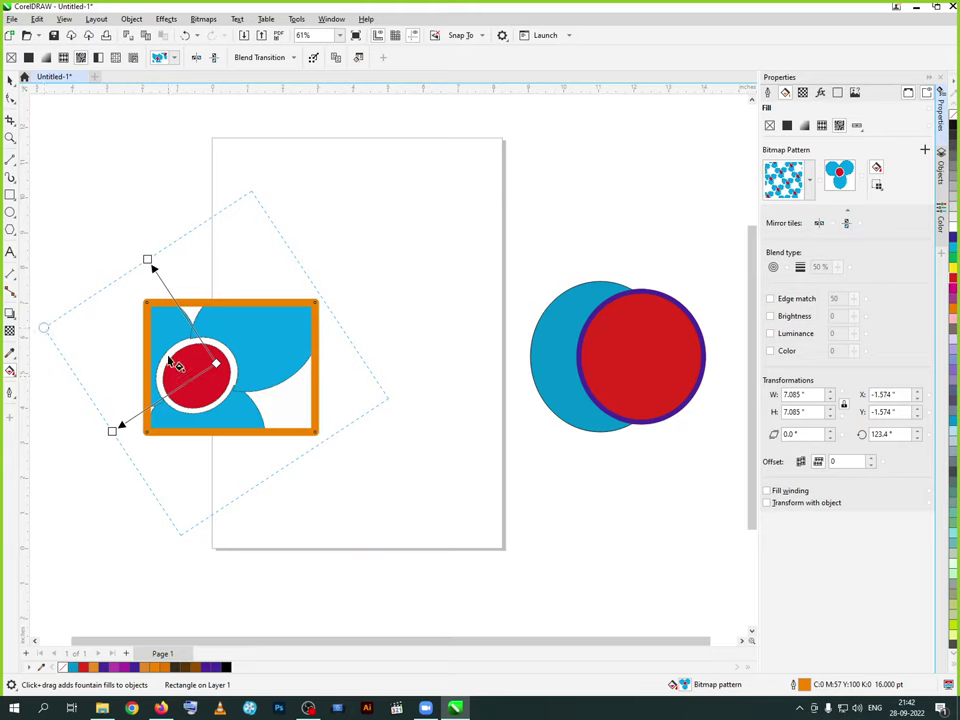
{"action": "mouse_move", "coordinate": [148, 260]}
{"action": "left_mouse_down"}
{"action": "mouse_move", "coordinate": [324, 257]}
{"action": "mouse_move", "coordinate": [197, 249]}
{"action": "mouse_move", "coordinate": [147, 272]}
{"action": "left_mouse_up"}
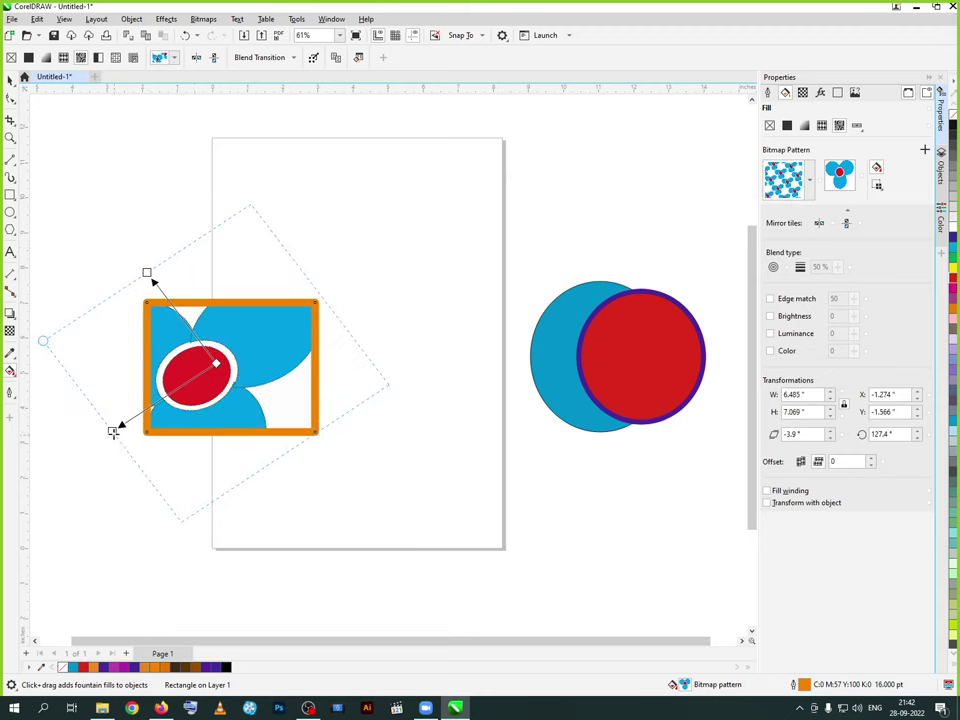
{"action": "left_click_drag", "start_coordinate": [111, 431], "coordinate": [266, 416]}
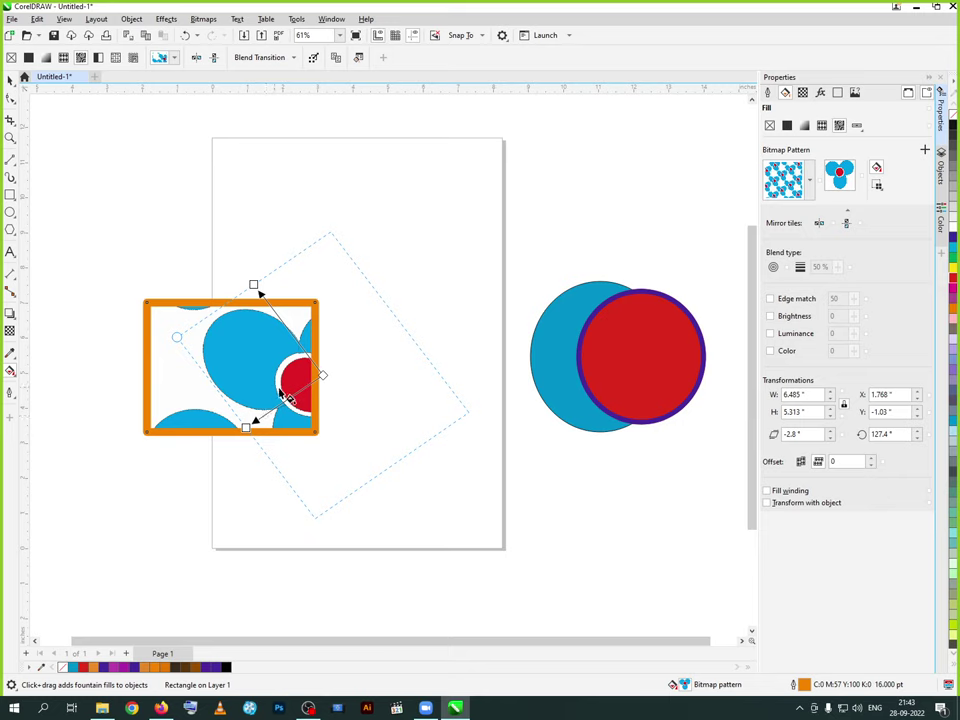
{"action": "left_click_drag", "start_coordinate": [290, 393], "coordinate": [223, 381]}
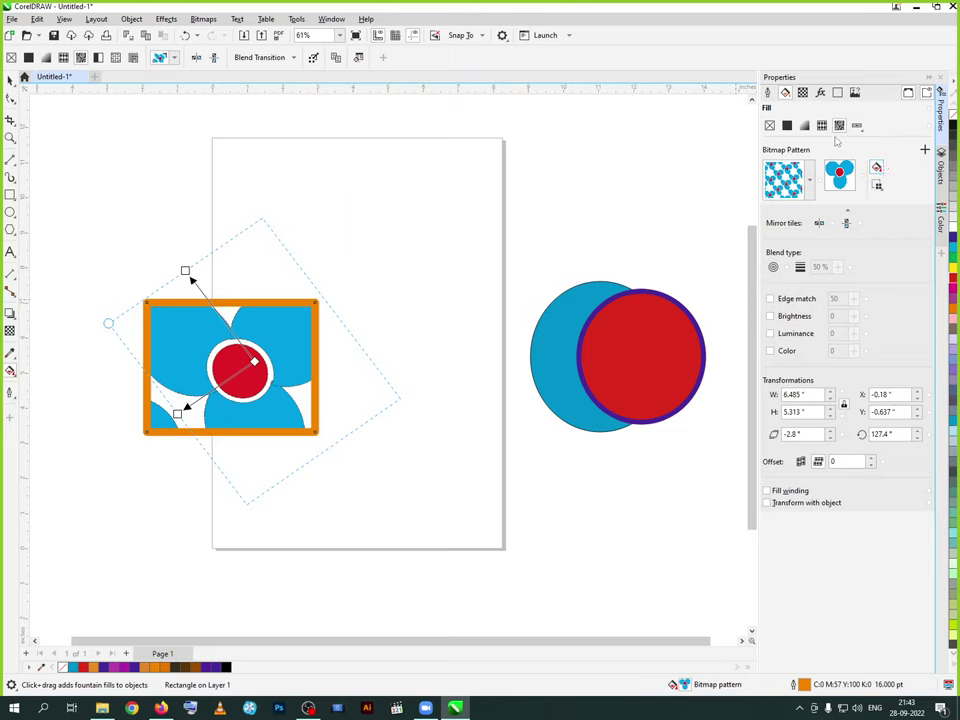
- Try a two-color pattern fill on the rectangle and replace it with a texture fill
{"action": "left_click", "coordinate": [856, 125]}
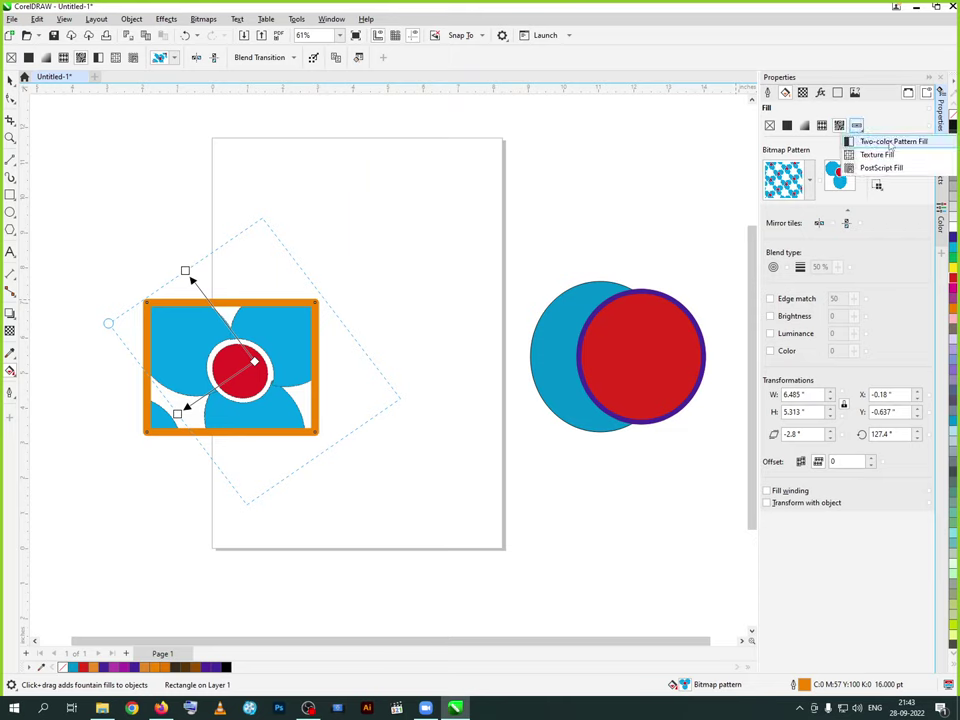
{"action": "left_click", "coordinate": [893, 141]}
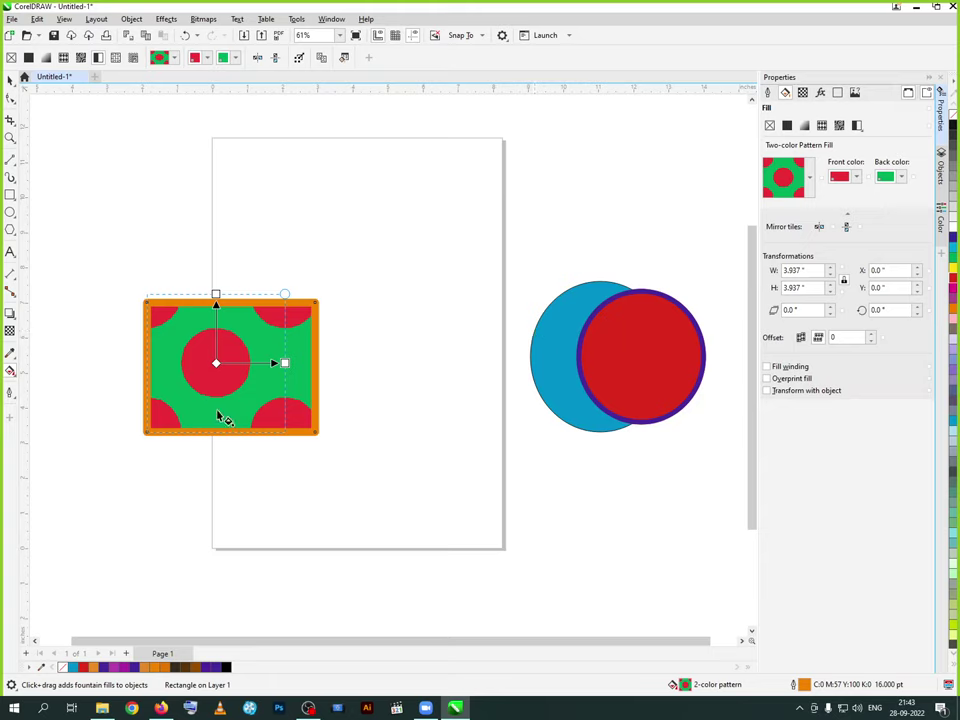
{"action": "left_click", "coordinate": [857, 125]}
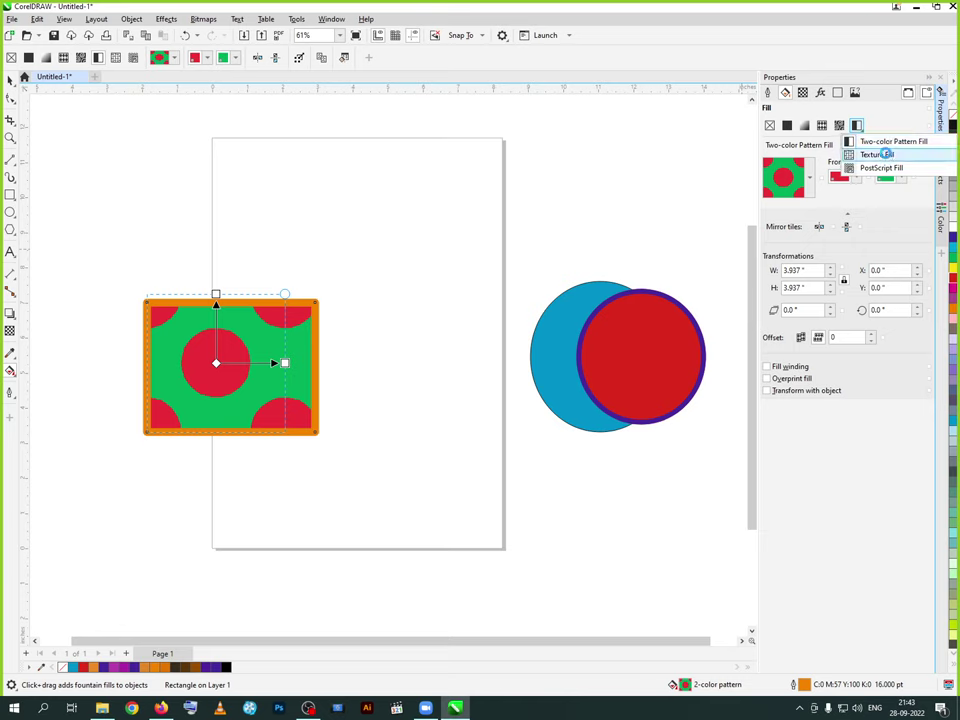
{"action": "left_click", "coordinate": [876, 154]}
- Try the Samples 6 and Samples 7 texture libraries on the rectangle and switch to the Styles library
{"action": "left_click", "coordinate": [855, 168]}
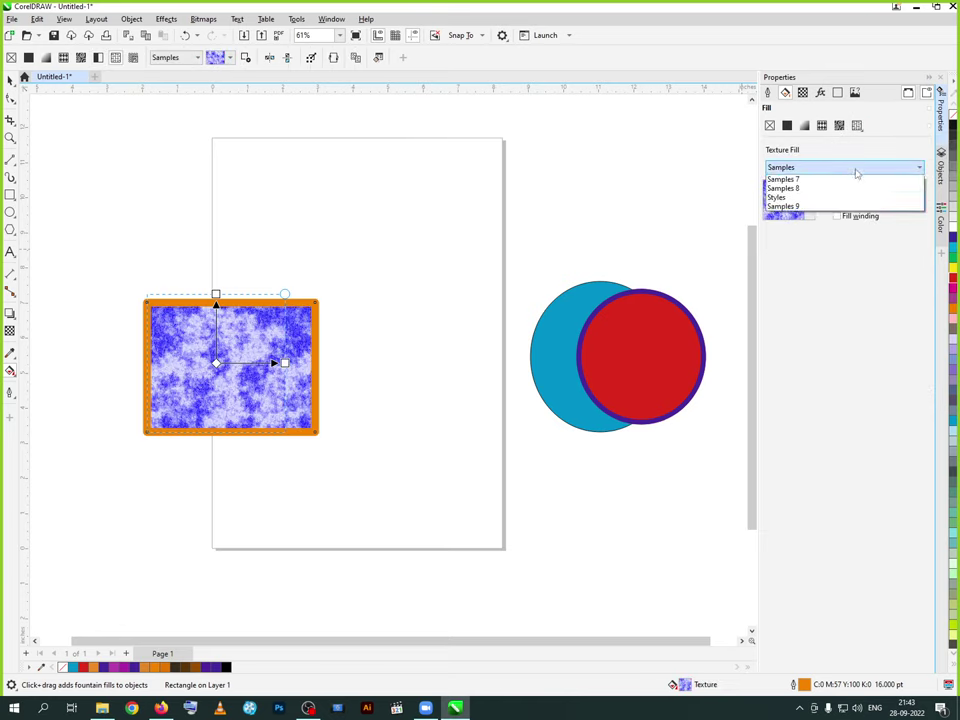
{"action": "left_click", "coordinate": [782, 198]}
{"action": "left_click", "coordinate": [782, 167]}
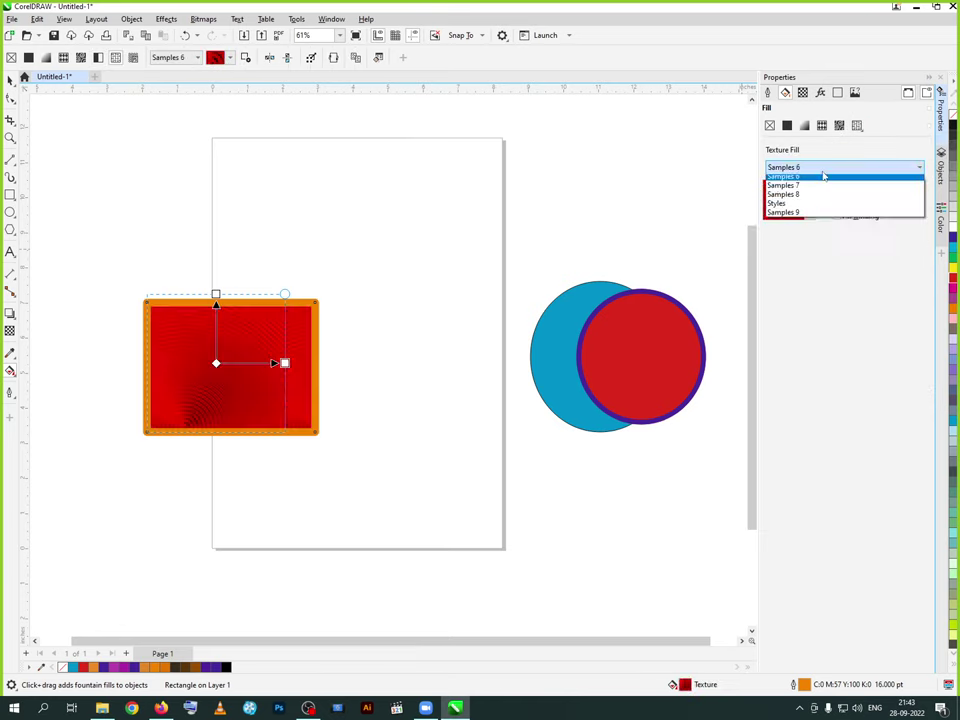
{"action": "left_click", "coordinate": [790, 206]}
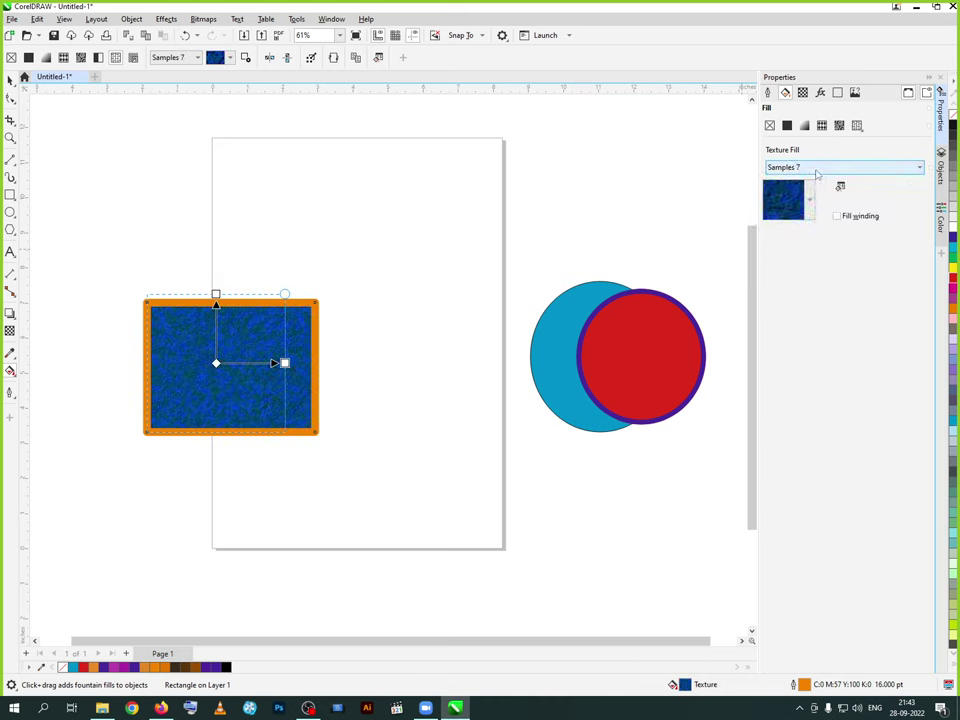
{"action": "left_click", "coordinate": [817, 168]}
{"action": "left_click", "coordinate": [776, 226]}
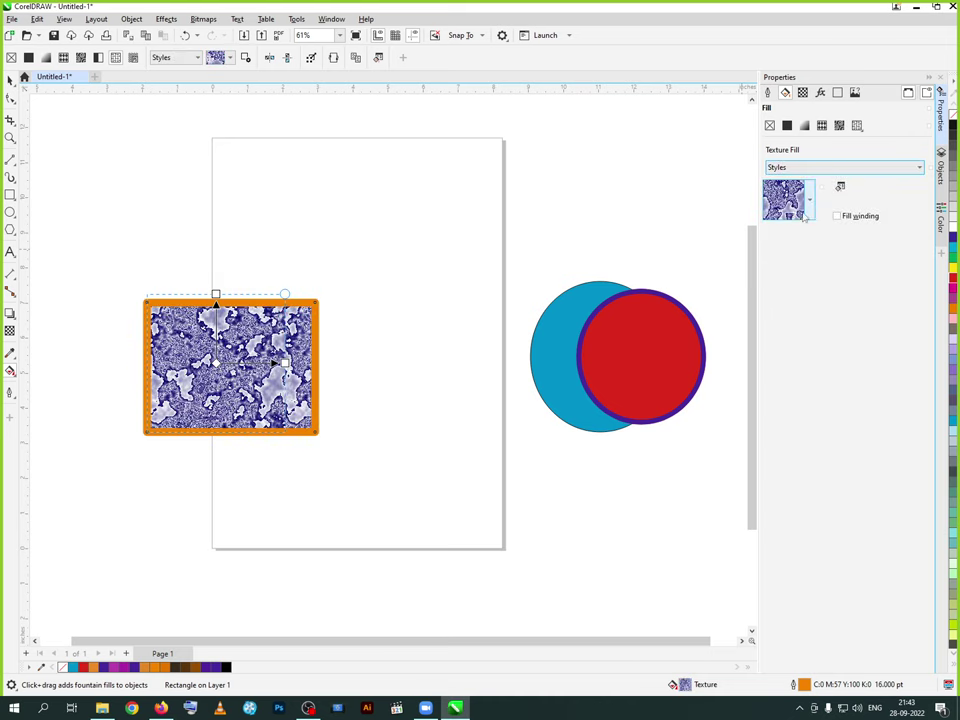
- Apply the brown-and-cream texture to the rectangle and fill the blue circle with the blue-and-red circle bitmap pattern
{"action": "left_click", "coordinate": [804, 216]}
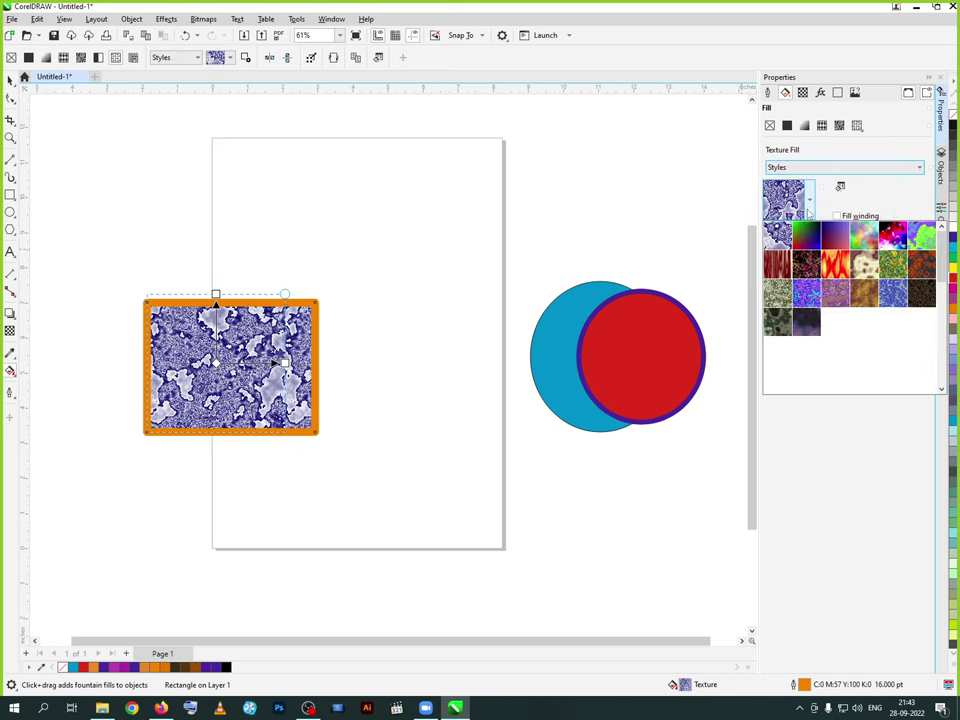
{"action": "left_click", "coordinate": [864, 263]}
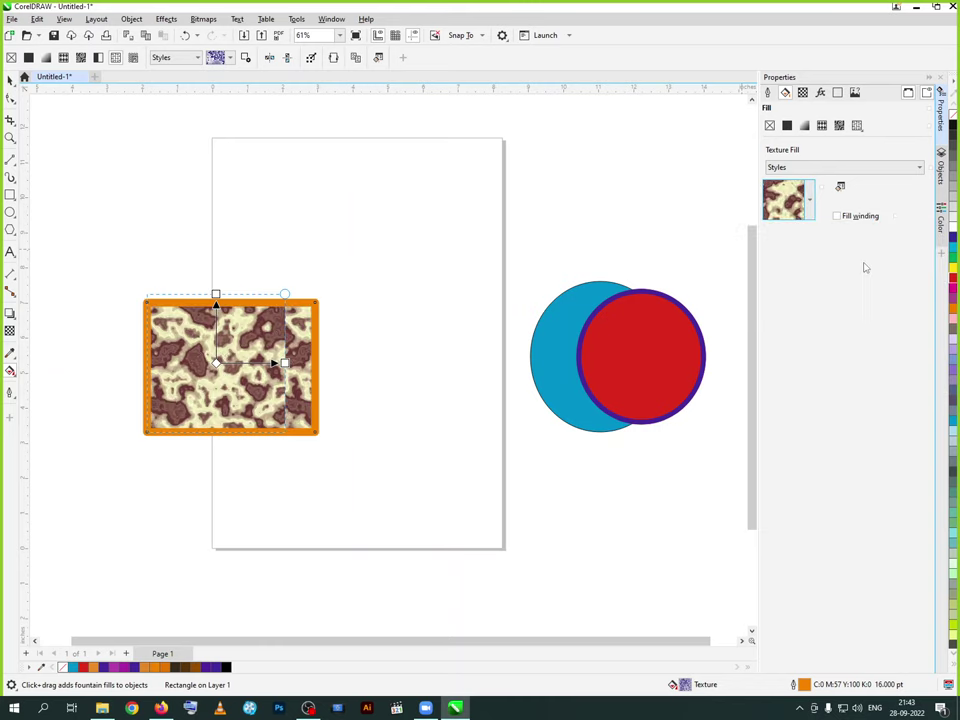
{"action": "left_click", "coordinate": [577, 347]}
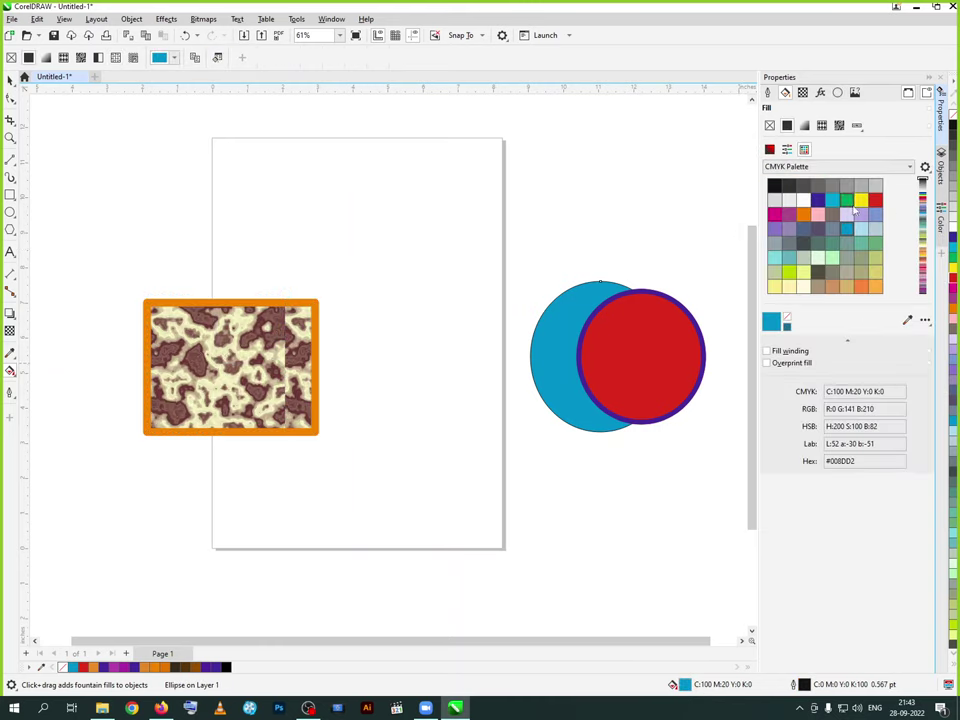
{"action": "left_click", "coordinate": [822, 126]}
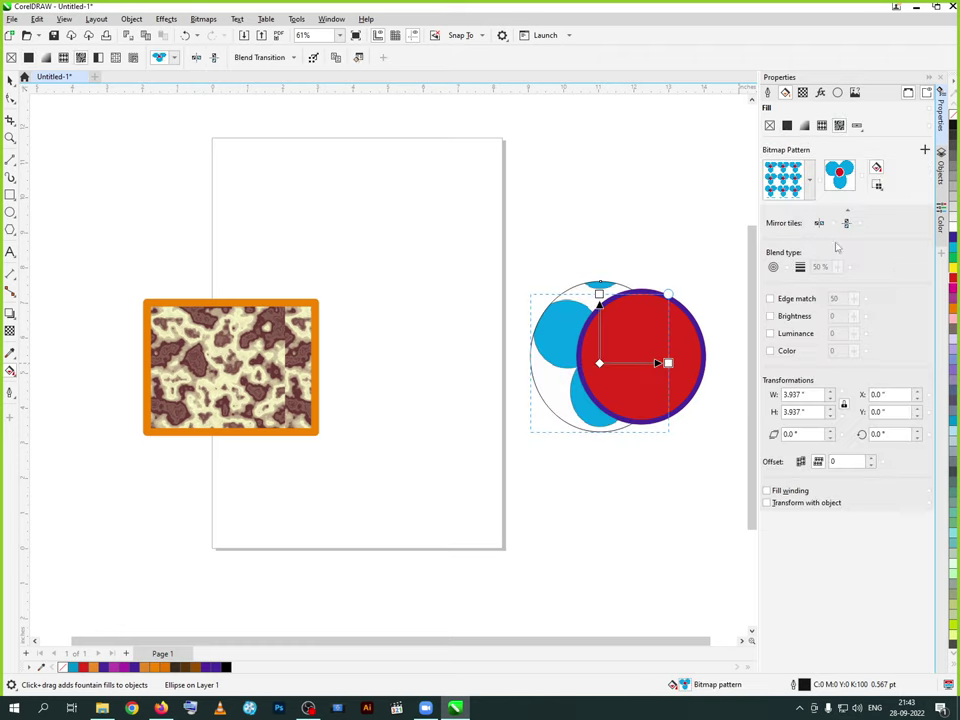
{"action": "left_click", "coordinate": [746, 240]}
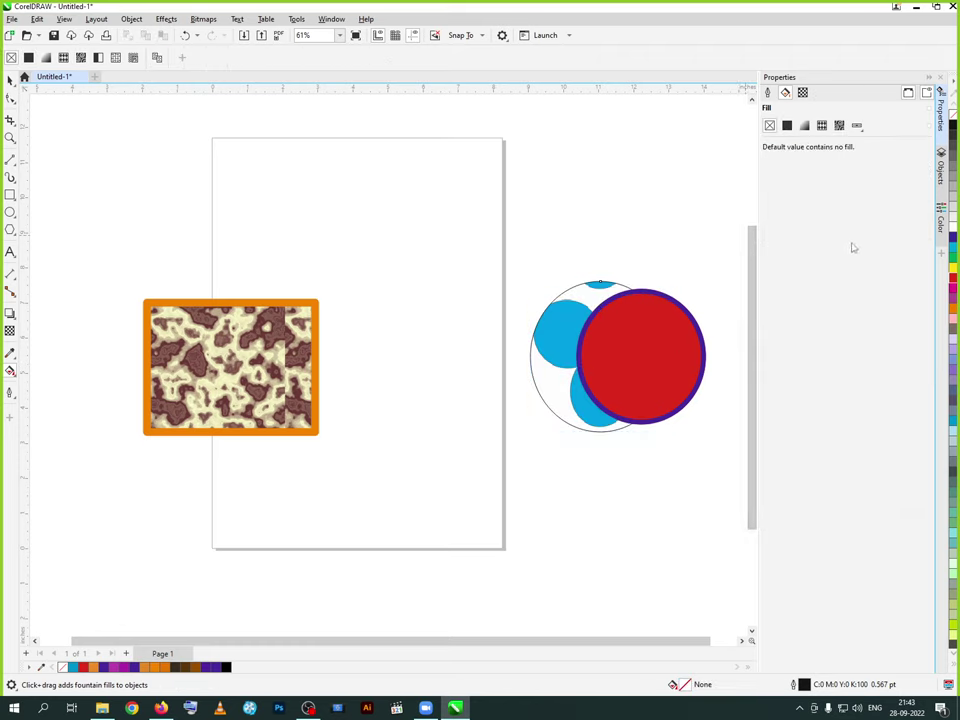
- Try a red-to-white fountain fill at about 59° on the purple-outlined circle and replace it with the blue-and-red bitmap pattern
{"action": "left_click", "coordinate": [612, 412]}
{"action": "left_click_drag", "start_coordinate": [628, 386], "coordinate": [676, 298]}
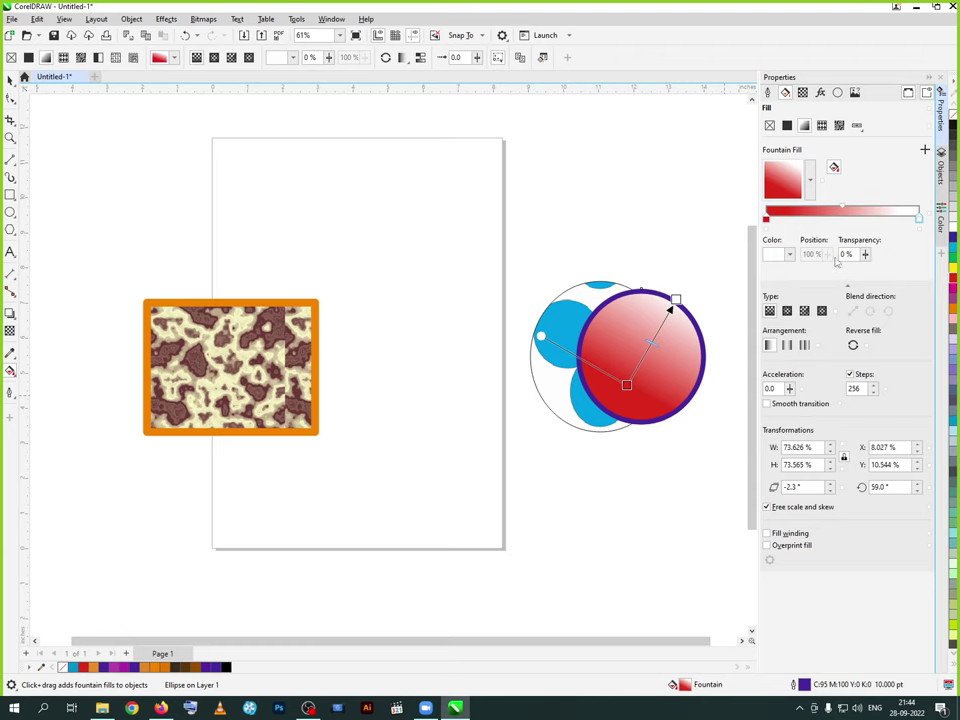
{"action": "left_click", "coordinate": [802, 92]}
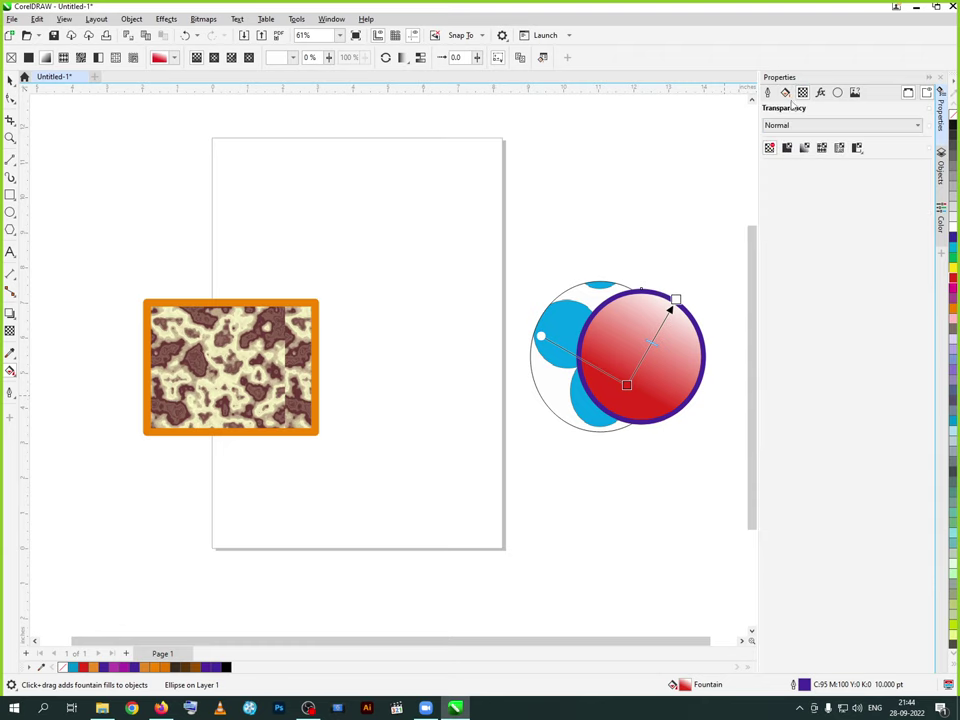
{"action": "left_click", "coordinate": [786, 93]}
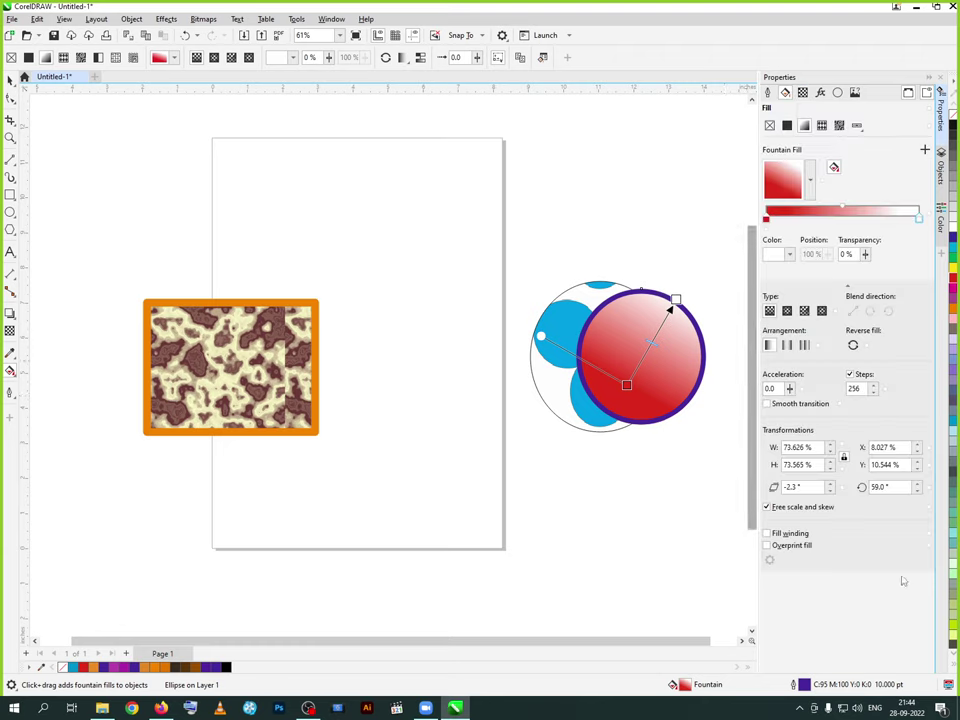
{"action": "left_click", "coordinate": [840, 126]}
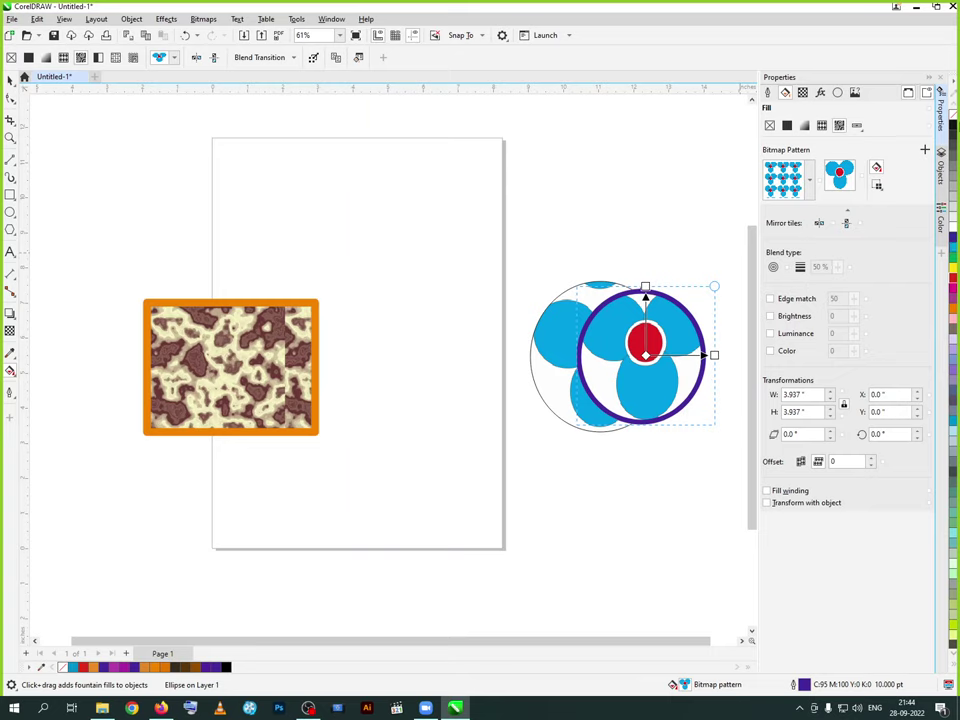
- Try a red-and-white two-color pattern fill on the purple-outlined circle, interactively stretching its tile to about 6.3 × 3.9" and shifting the pattern upward
{"action": "left_click", "coordinate": [857, 126]}
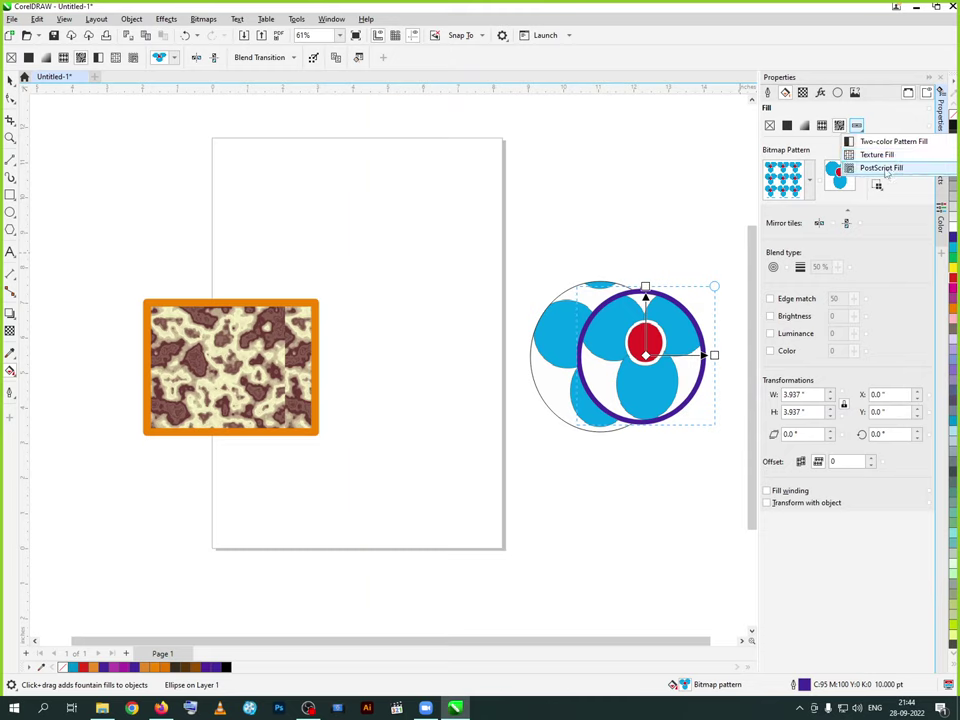
{"action": "left_click", "coordinate": [910, 143]}
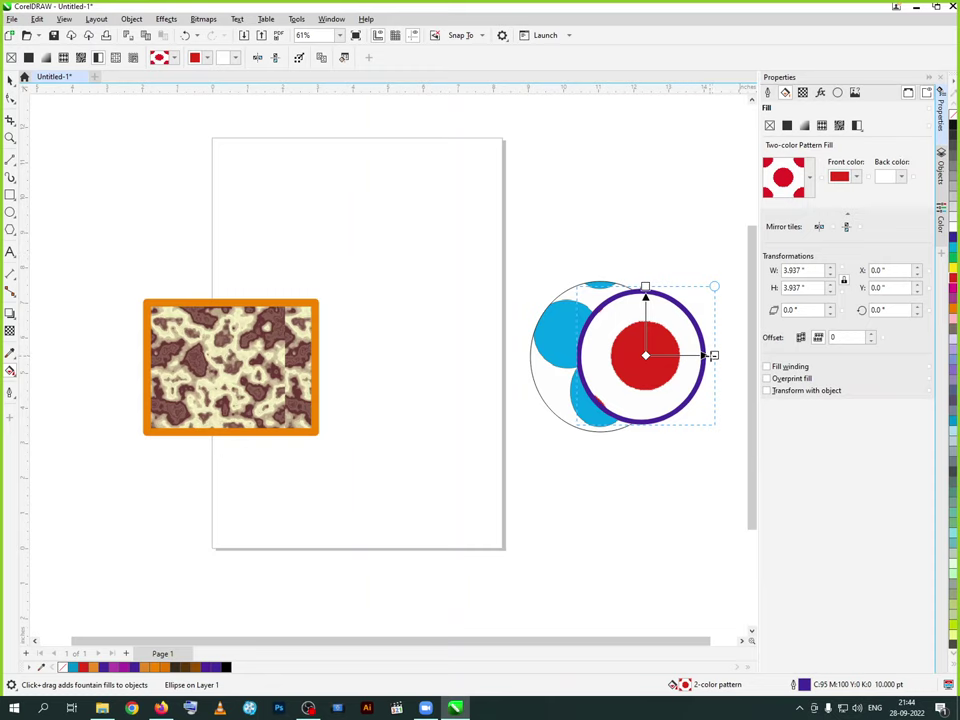
{"action": "left_click_drag", "start_coordinate": [707, 355], "coordinate": [752, 365]}
{"action": "left_click_drag", "start_coordinate": [645, 287], "coordinate": [652, 222]}
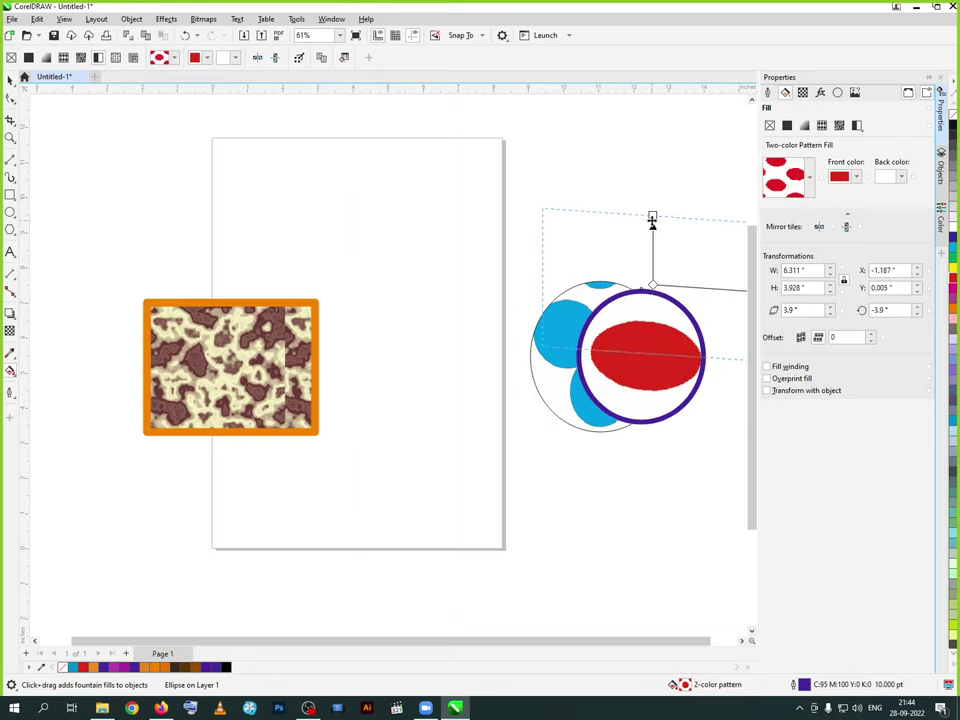
{"action": "left_click_drag", "start_coordinate": [651, 366], "coordinate": [657, 308]}
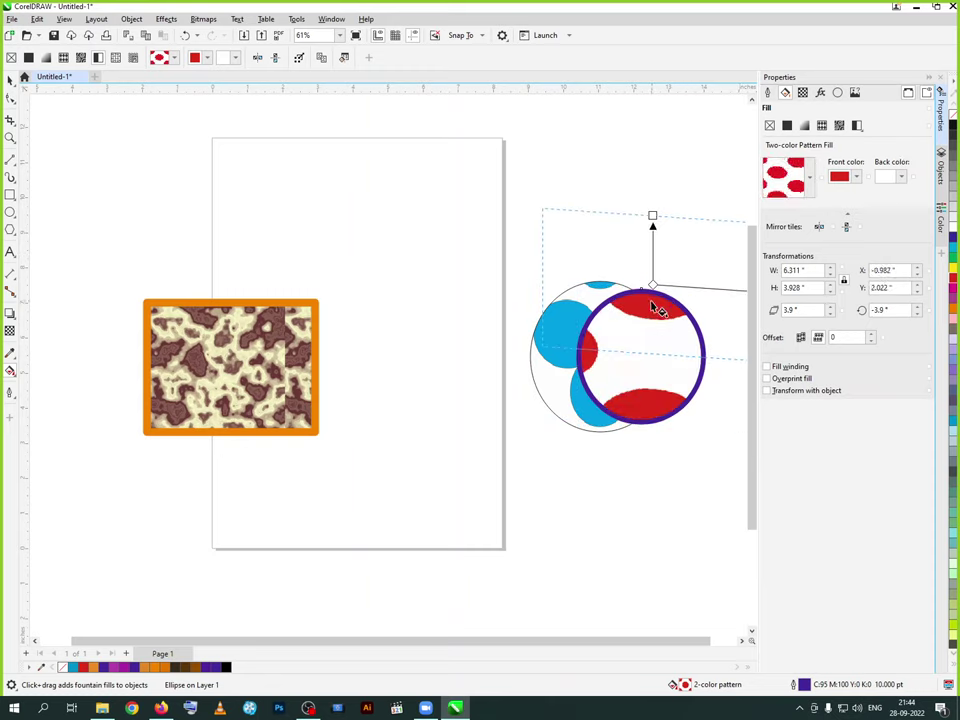
- Try a texture fill from the Samples library on the purple-outlined circle and replace it with the Archimedes PostScript fill
{"action": "left_click", "coordinate": [857, 125]}
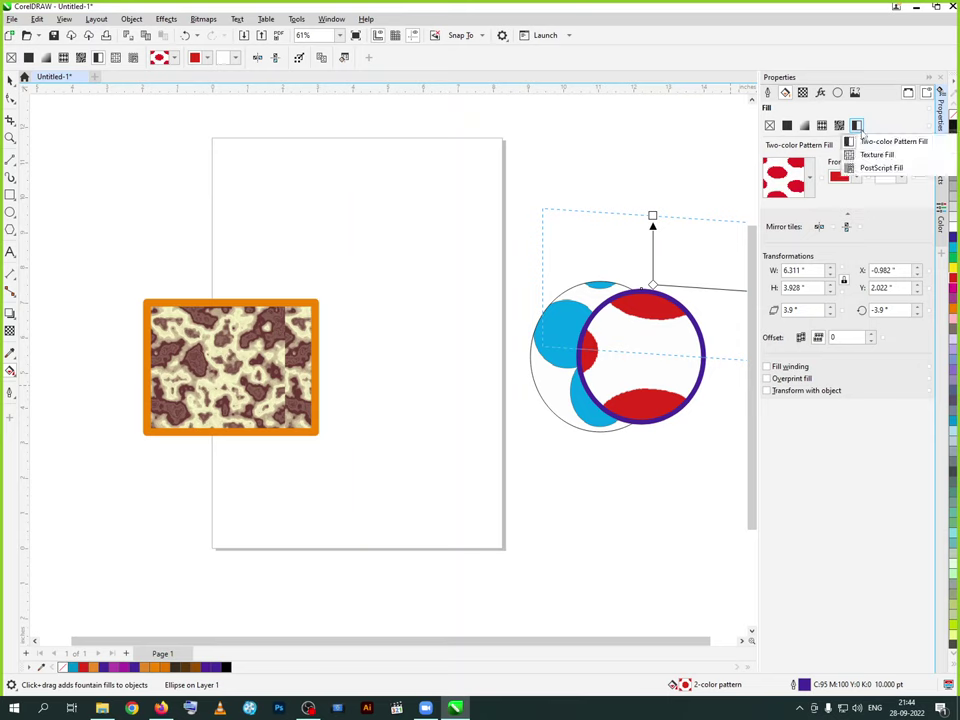
{"action": "left_click", "coordinate": [877, 155]}
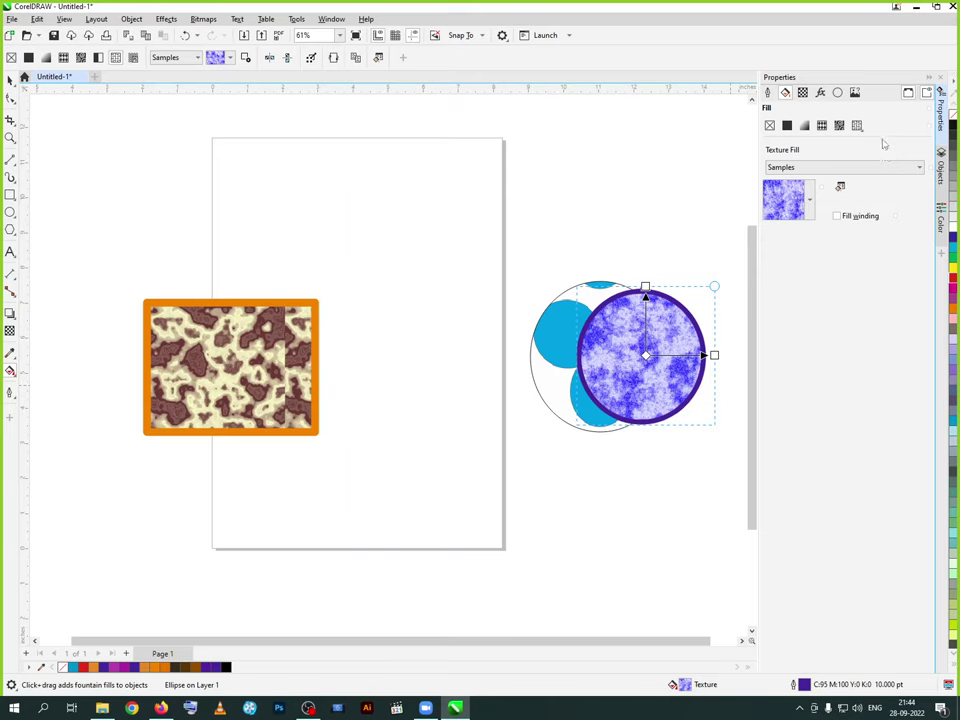
{"action": "left_click", "coordinate": [859, 128]}
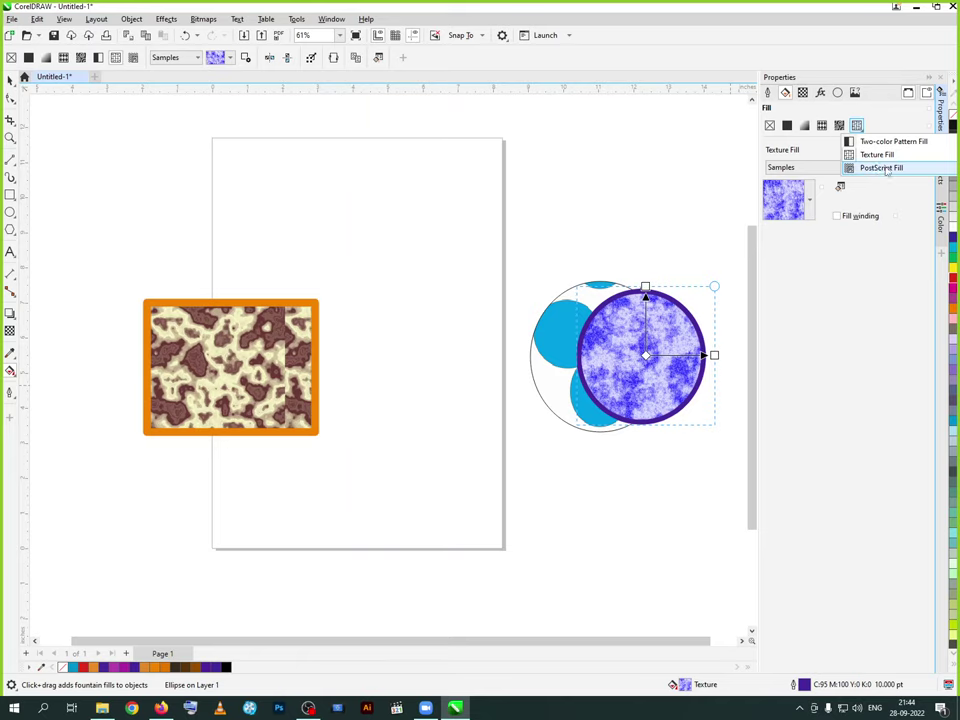
{"action": "left_click", "coordinate": [882, 167]}
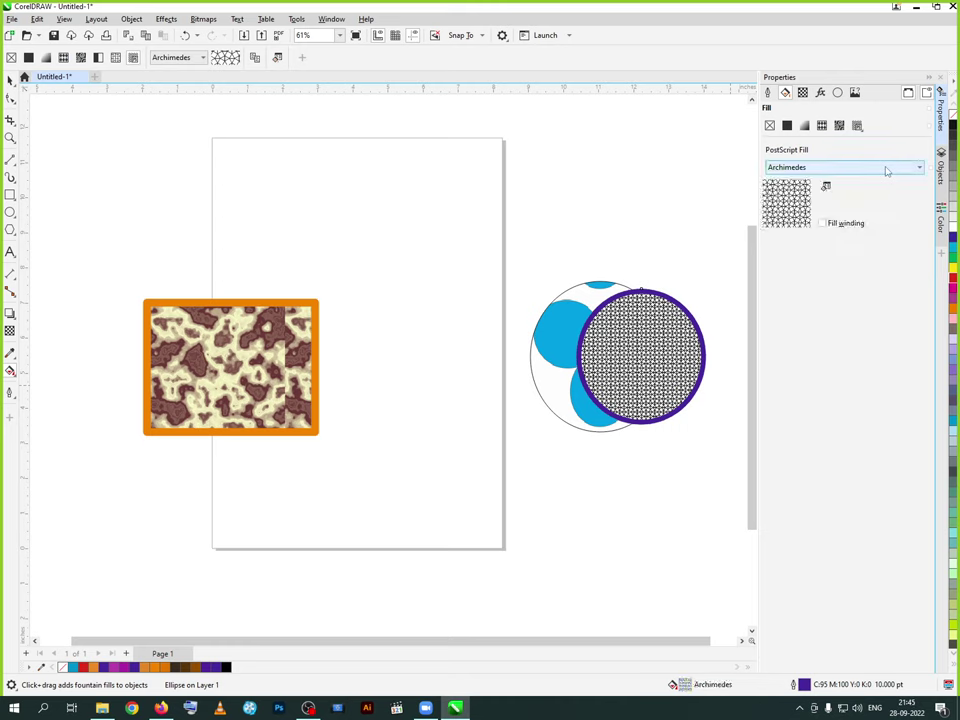
- Try the CircleGrid PostScript fill on the purple-outlined circle and change it to ColorCircles
{"action": "scroll", "coordinate": [542, 296], "scroll_direction": "up", "scroll_amount": 3}
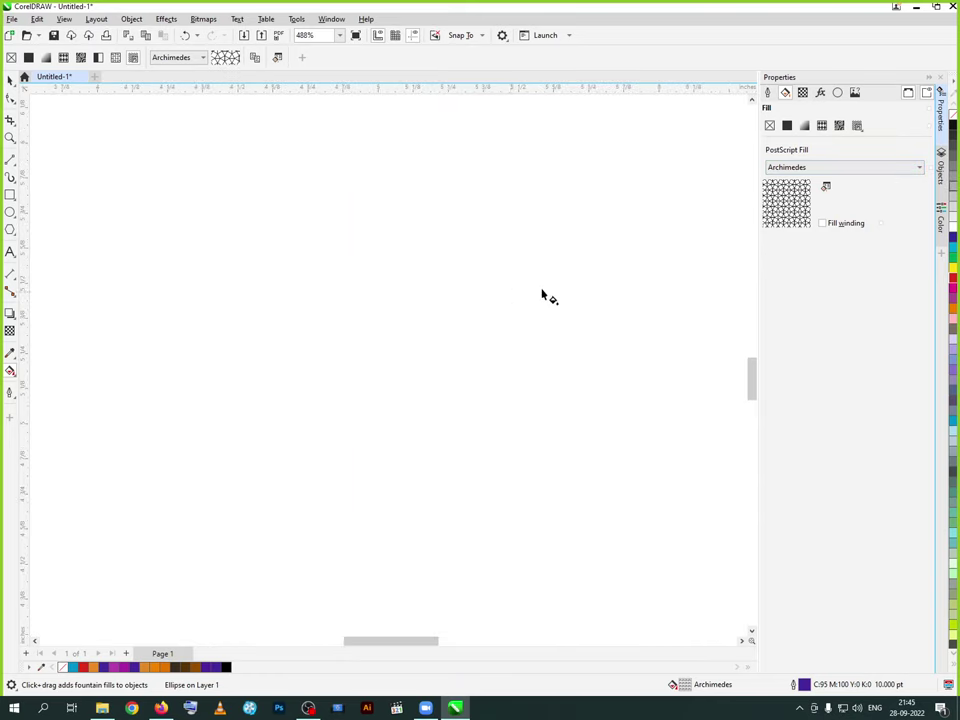
{"action": "left_click_drag", "start_coordinate": [427, 642], "coordinate": [606, 568]}
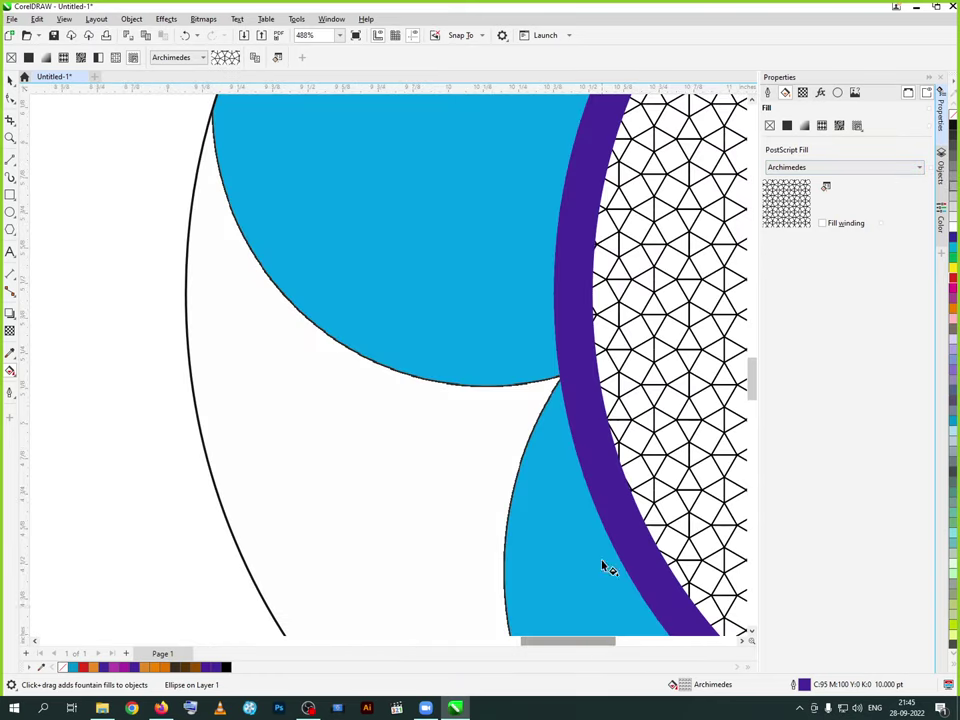
{"action": "scroll", "coordinate": [604, 388], "scroll_direction": "down", "scroll_amount": 1}
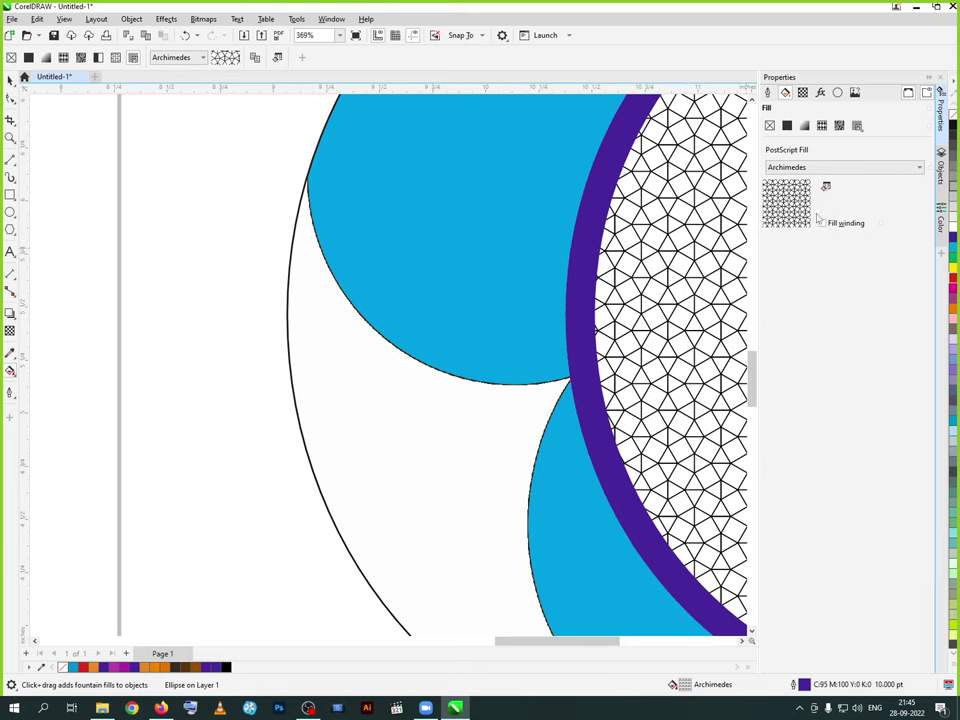
{"action": "left_click", "coordinate": [885, 167]}
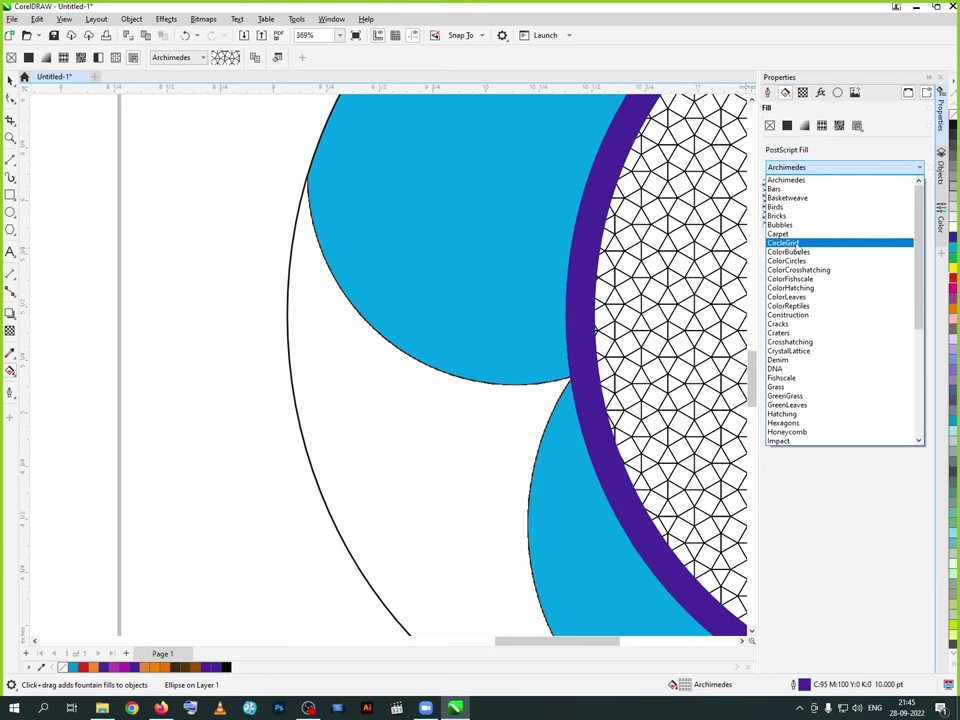
{"action": "left_click", "coordinate": [790, 242]}
{"action": "left_click", "coordinate": [836, 167]}
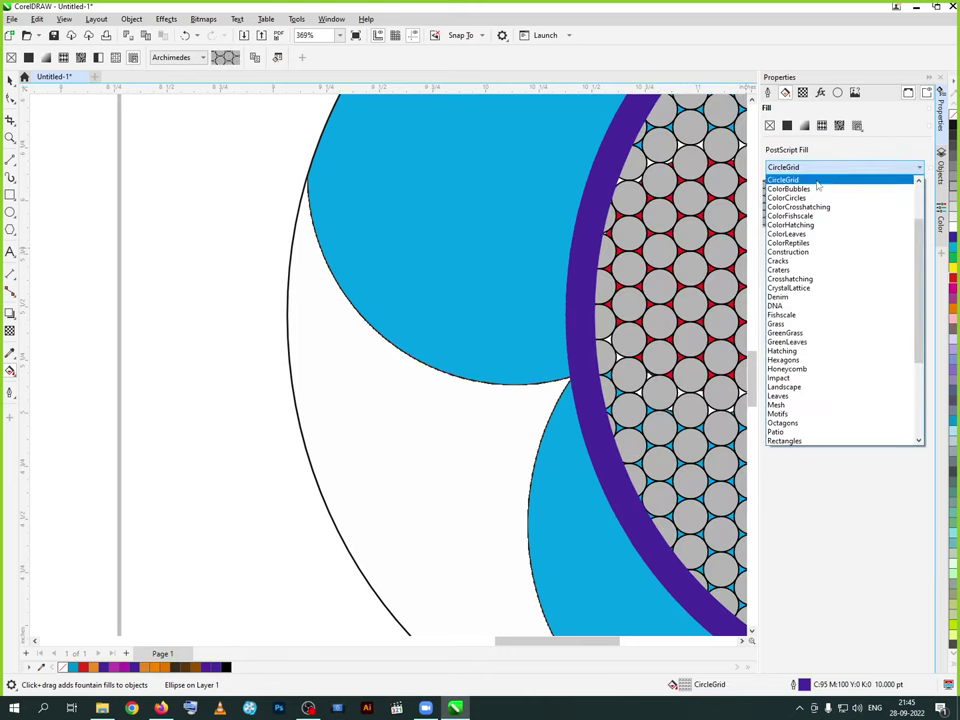
{"action": "left_click", "coordinate": [792, 196]}
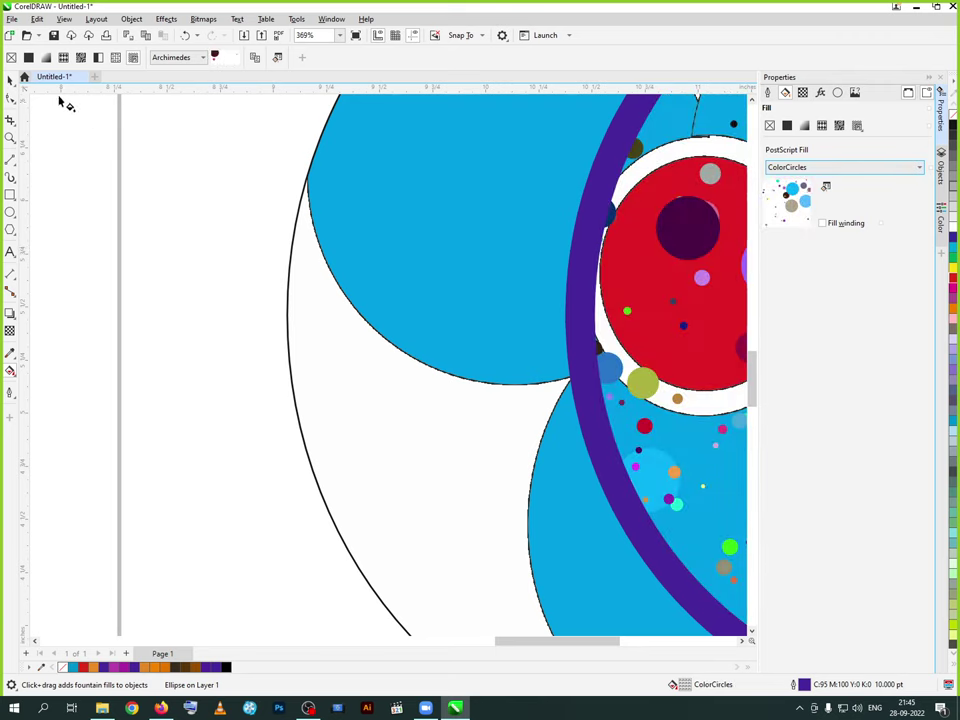
- Delete the texture-filled rectangle and both patterned circles from the drawing
{"action": "left_click", "coordinate": [10, 80]}
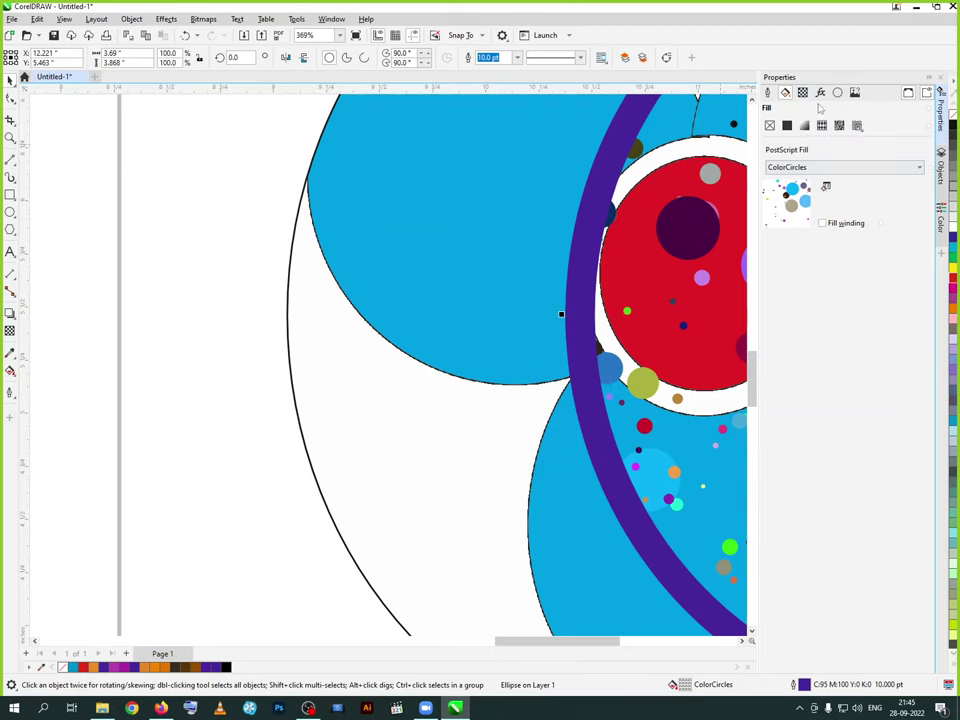
{"action": "scroll", "coordinate": [669, 214], "scroll_direction": "down", "scroll_amount": 5}
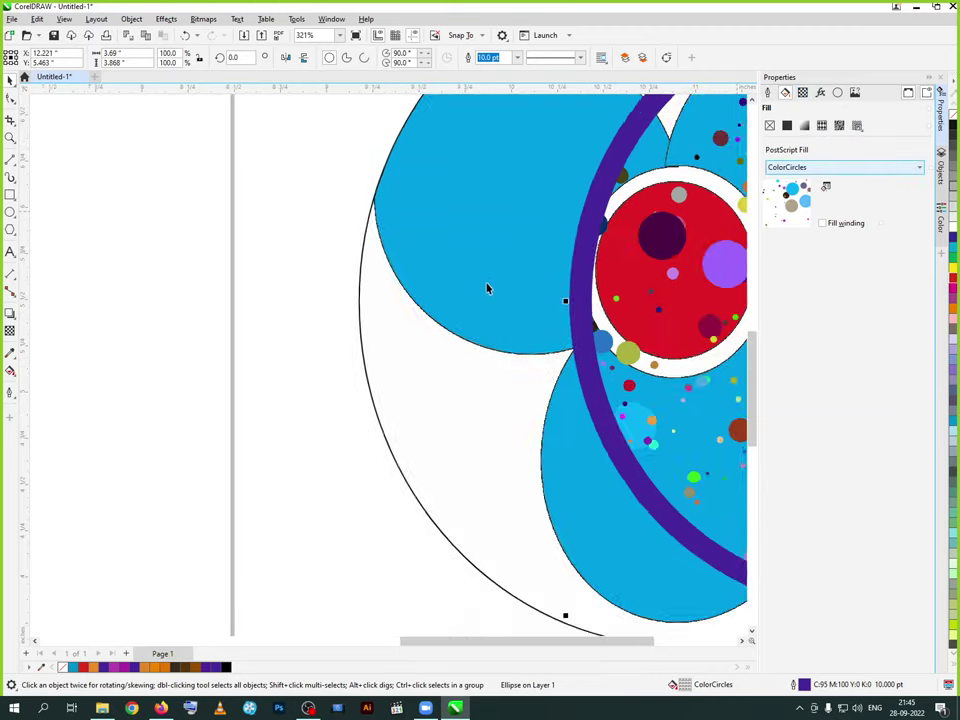
{"action": "left_click_drag", "start_coordinate": [388, 191], "coordinate": [520, 345]}
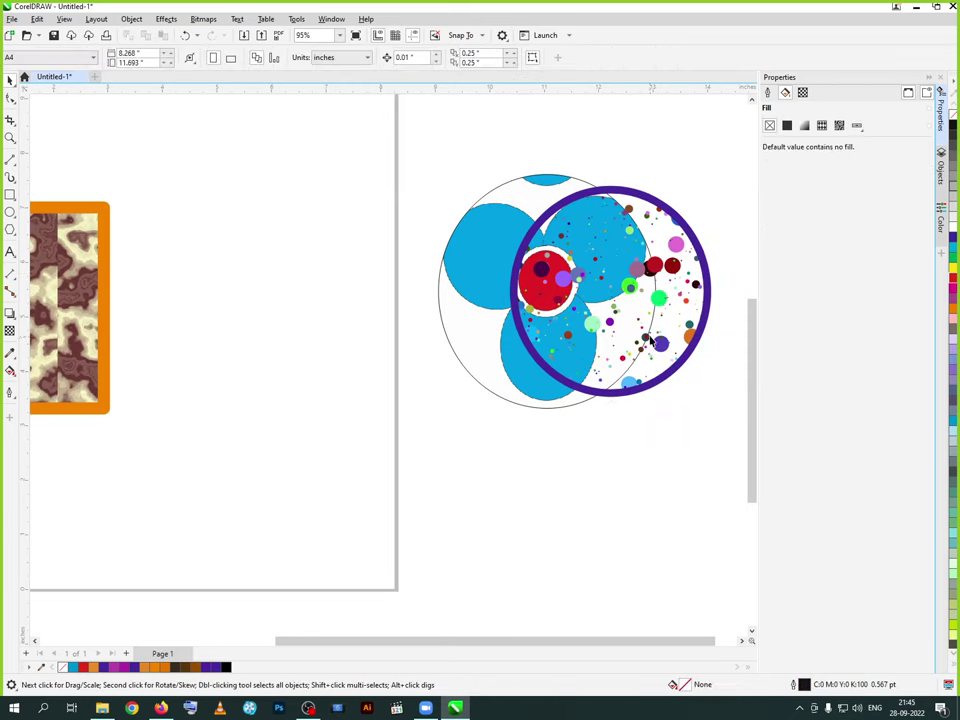
{"action": "left_click", "coordinate": [103, 343]}
{"action": "key", "text": "Delete"}
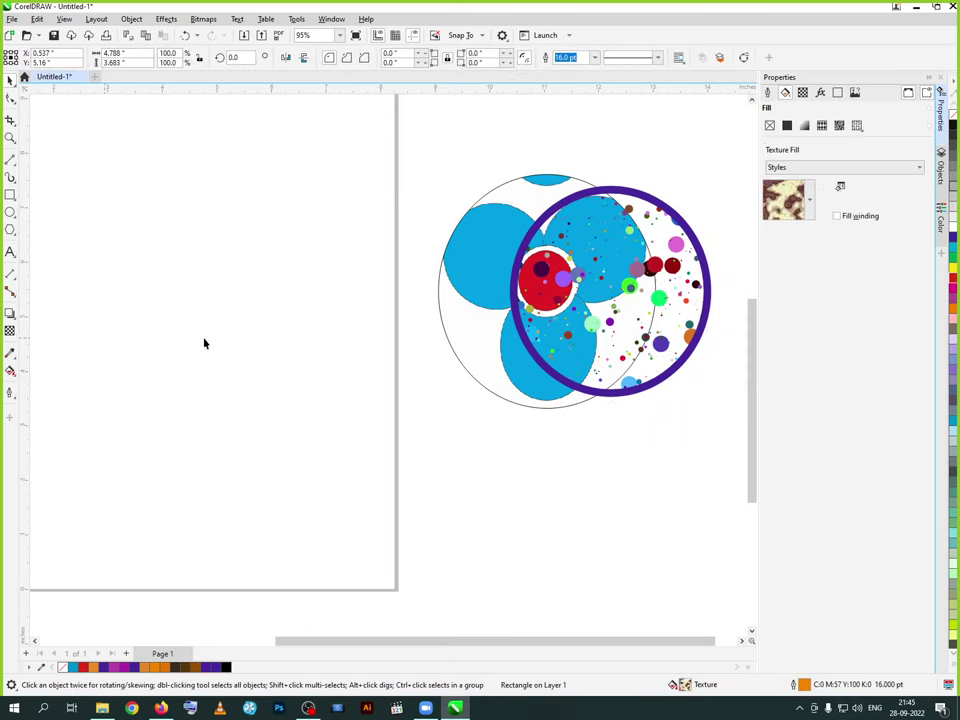
{"action": "left_click", "coordinate": [520, 322]}
{"action": "key", "text": "Delete"}
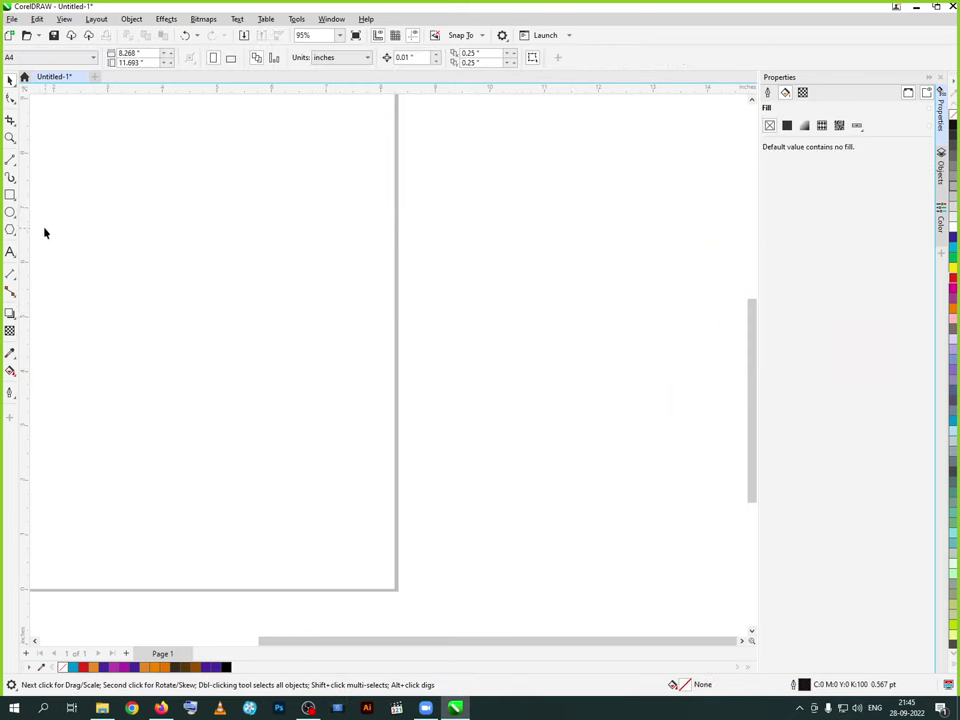
- Draw an orange ellipse about 3.7 × 4.0" across the page's right edge and overlap it with a black ellipse about 2.9 × 3.8"
{"action": "left_click", "coordinate": [10, 212]}
{"action": "mouse_move", "coordinate": [222, 219]}
{"action": "left_mouse_down"}
{"action": "mouse_move", "coordinate": [386, 422]}
{"action": "mouse_move", "coordinate": [430, 443]}
{"action": "left_mouse_up"}
{"action": "left_click", "coordinate": [162, 667]}
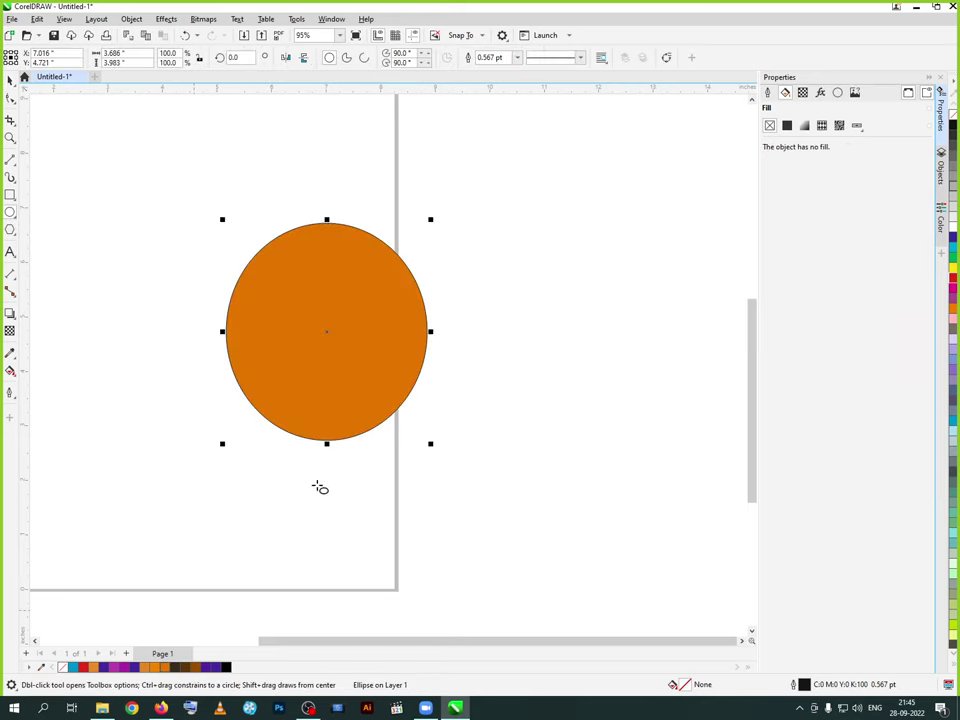
{"action": "left_click_drag", "start_coordinate": [315, 239], "coordinate": [484, 454]}
{"action": "left_click", "coordinate": [226, 667]}
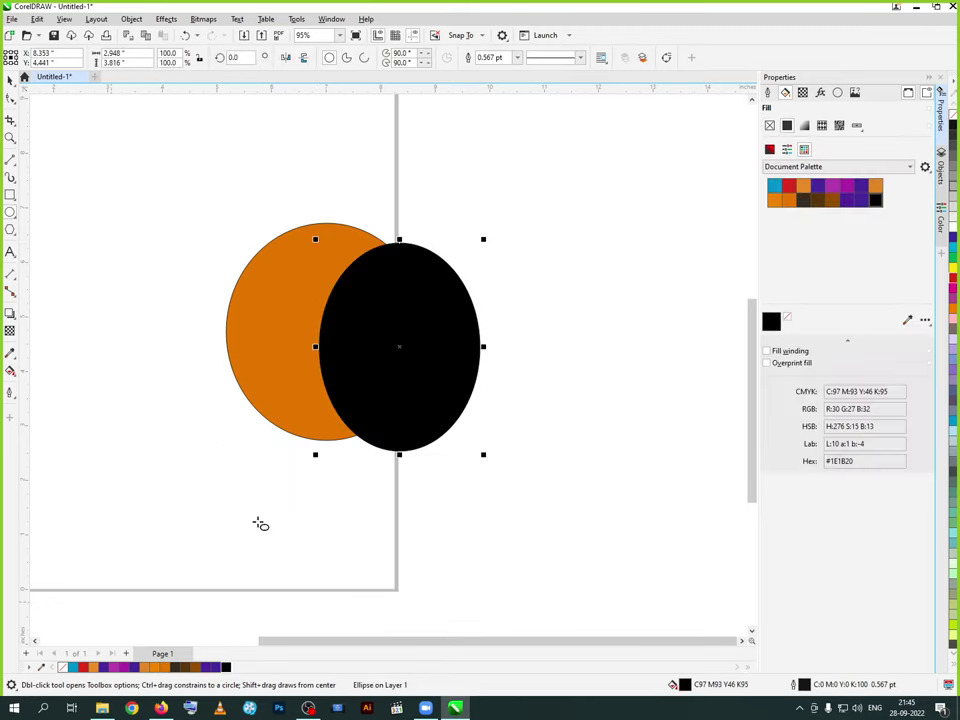
- Try uniform and fountain transparency on the black ellipse and replace them with a bitmap pattern transparency
{"action": "left_click", "coordinate": [10, 81]}
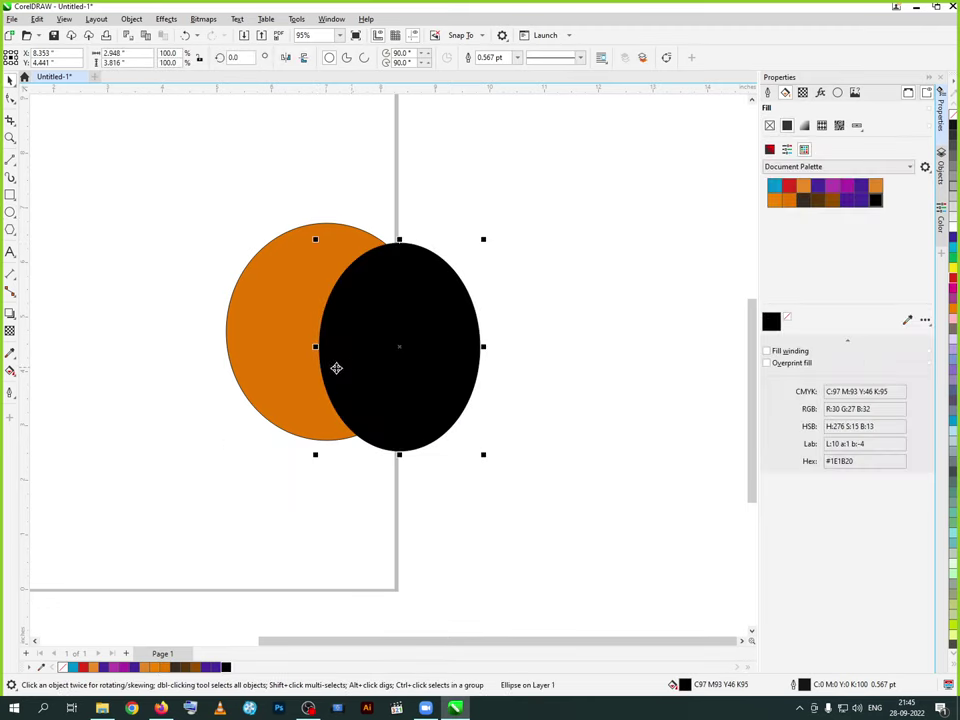
{"action": "left_click", "coordinate": [802, 92]}
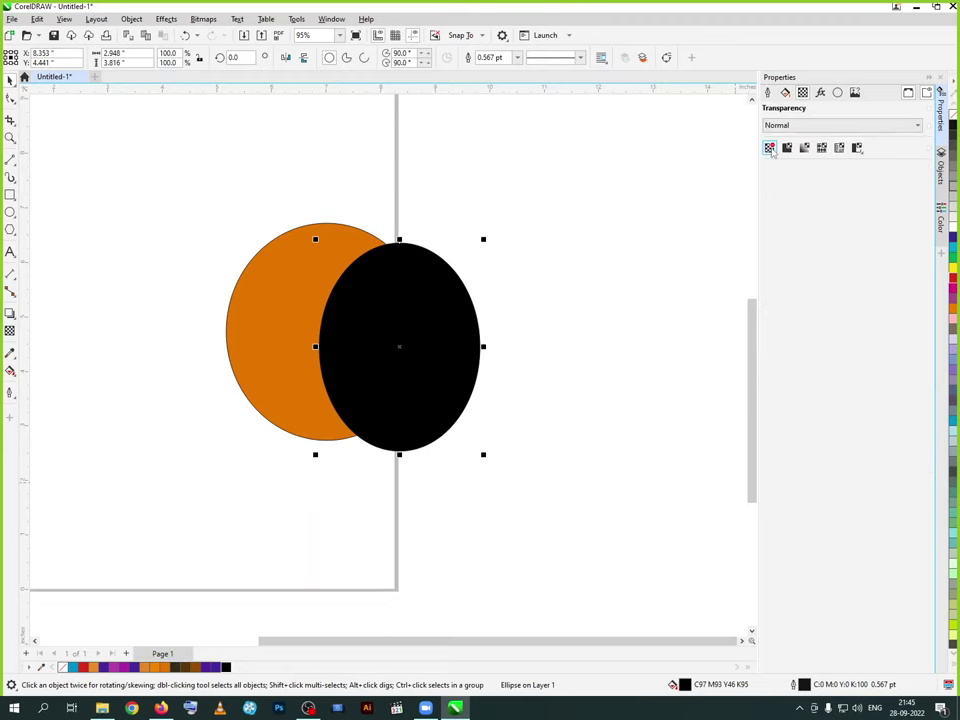
{"action": "left_click", "coordinate": [787, 148]}
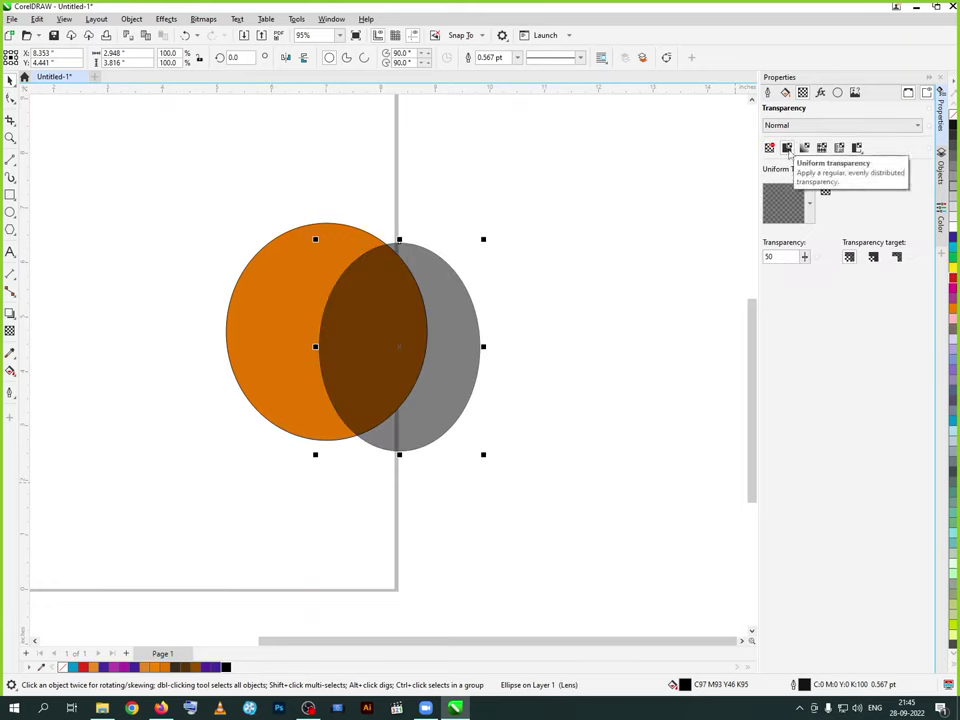
{"action": "left_click", "coordinate": [805, 148]}
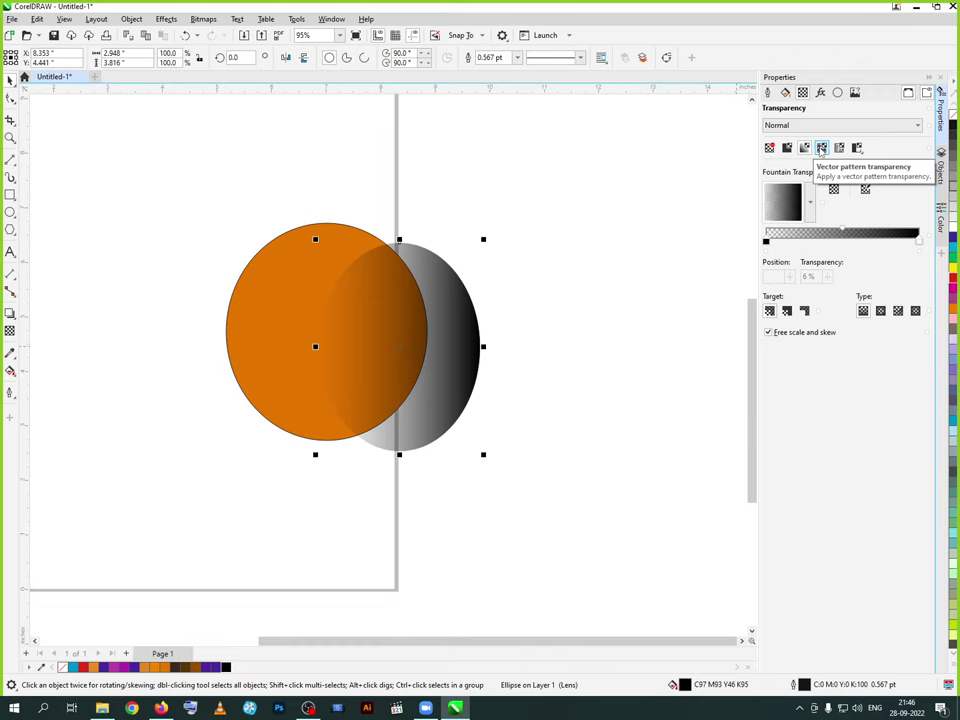
{"action": "left_click", "coordinate": [839, 148]}
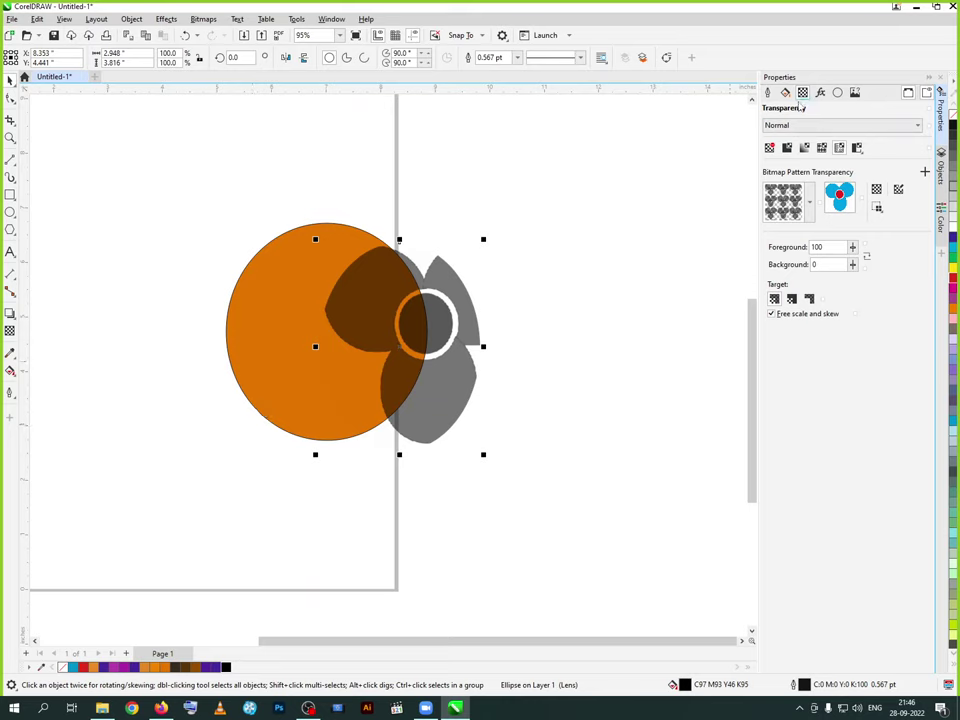
- Replace the black ellipse's bitmap pattern transparency with a two-color pattern transparency and open the choice of patterns
{"action": "left_click", "coordinate": [852, 250]}
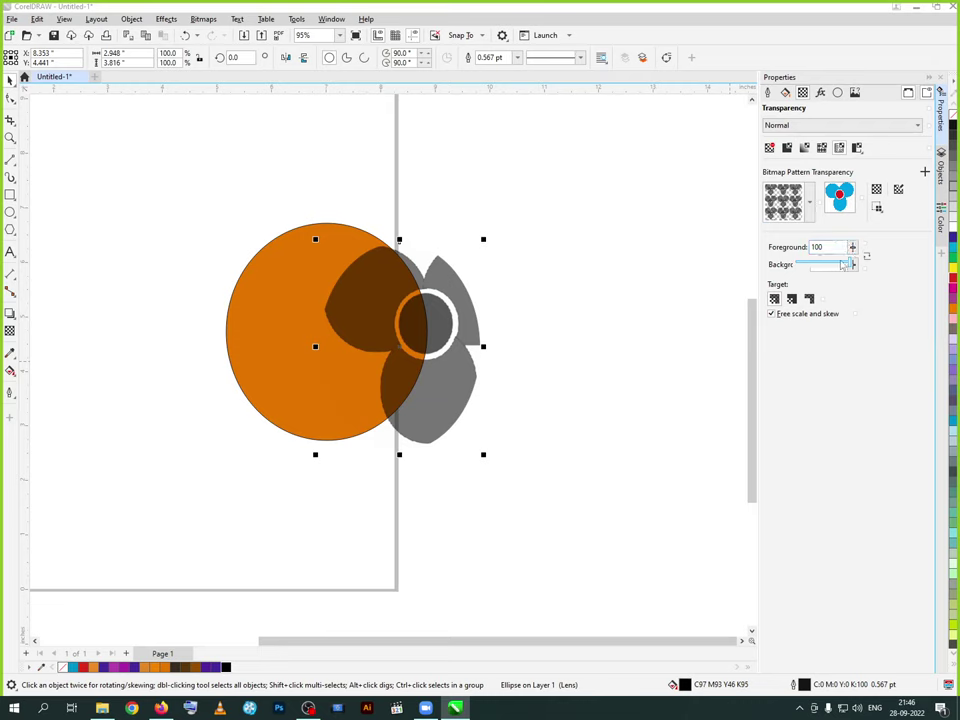
{"action": "left_click", "coordinate": [857, 149]}
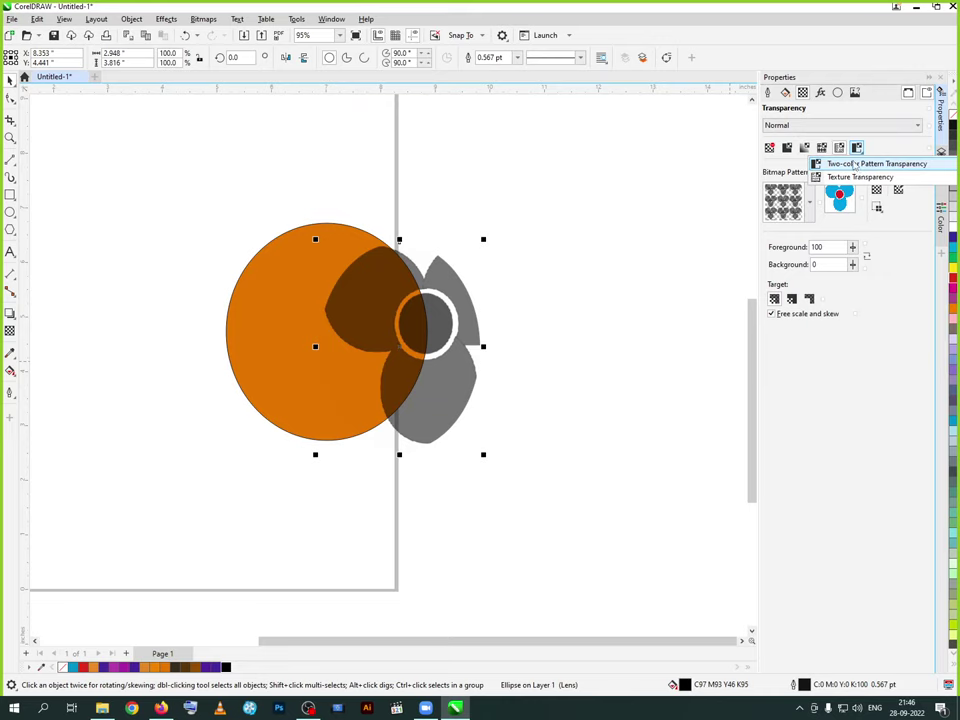
{"action": "left_click", "coordinate": [855, 163]}
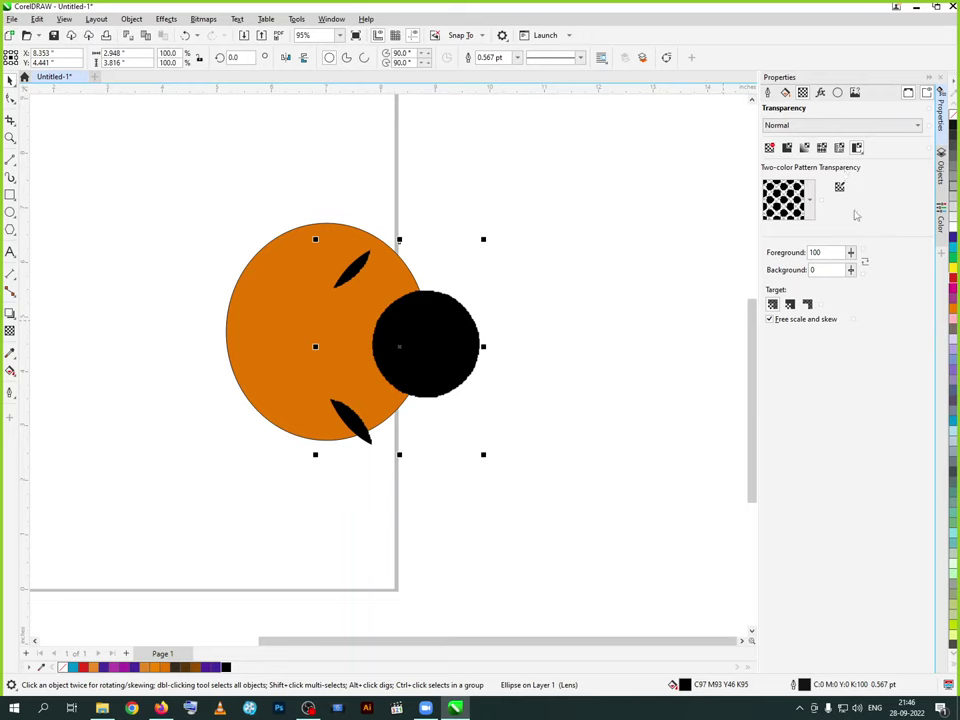
{"action": "left_click", "coordinate": [814, 207]}
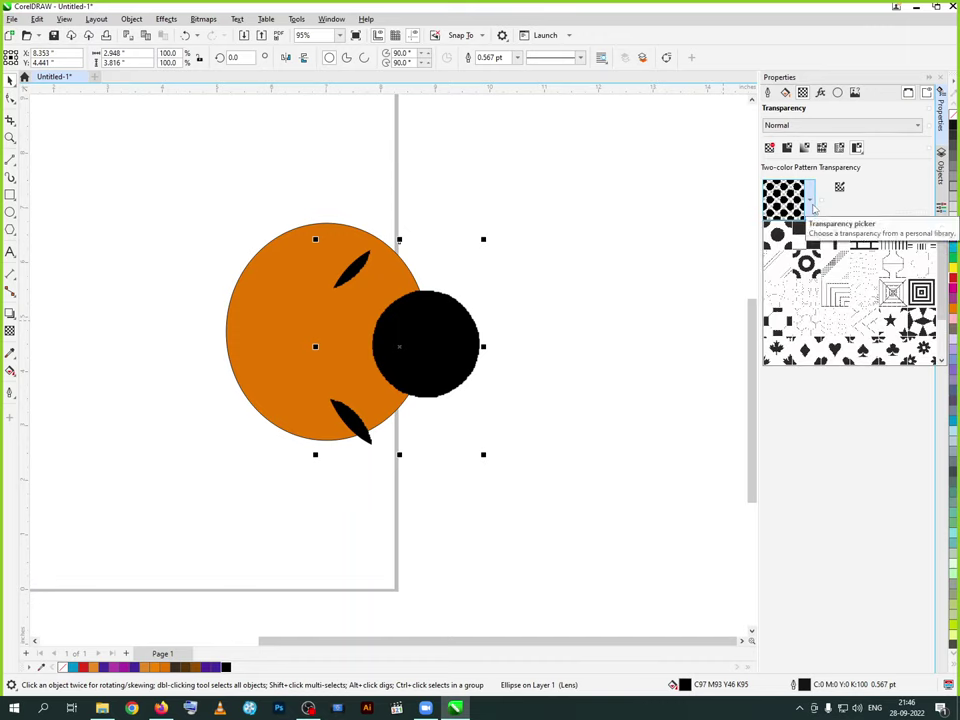
- Select the orange ellipse and the overlapping black ellipse together
{"action": "scroll", "coordinate": [395, 338], "scroll_direction": "up", "scroll_amount": 2}
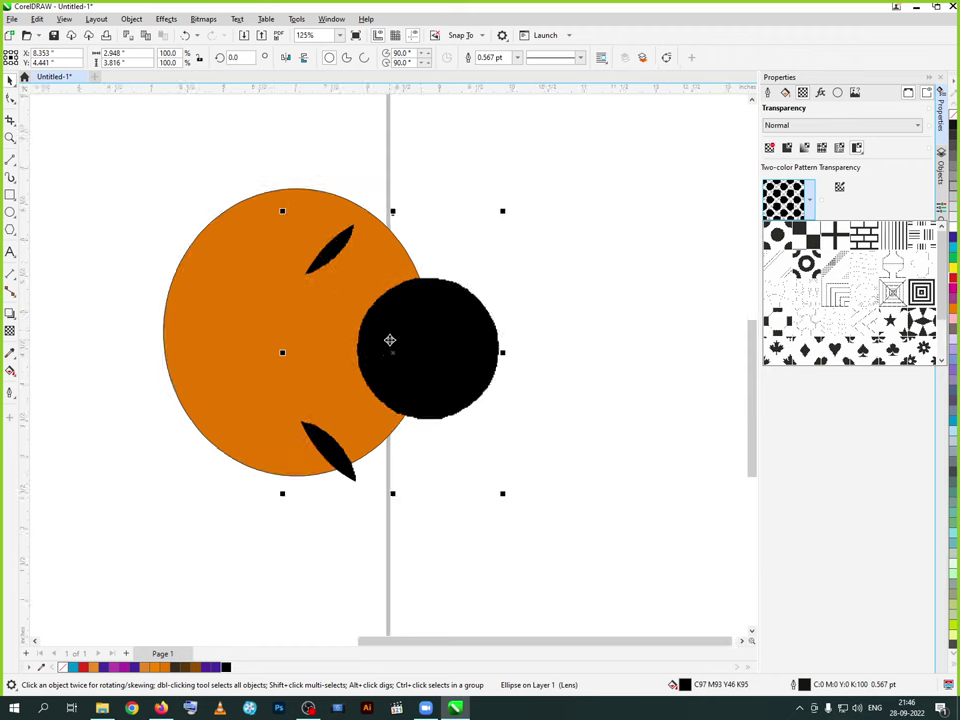
{"action": "scroll", "coordinate": [390, 340], "scroll_direction": "up", "scroll_amount": 1}
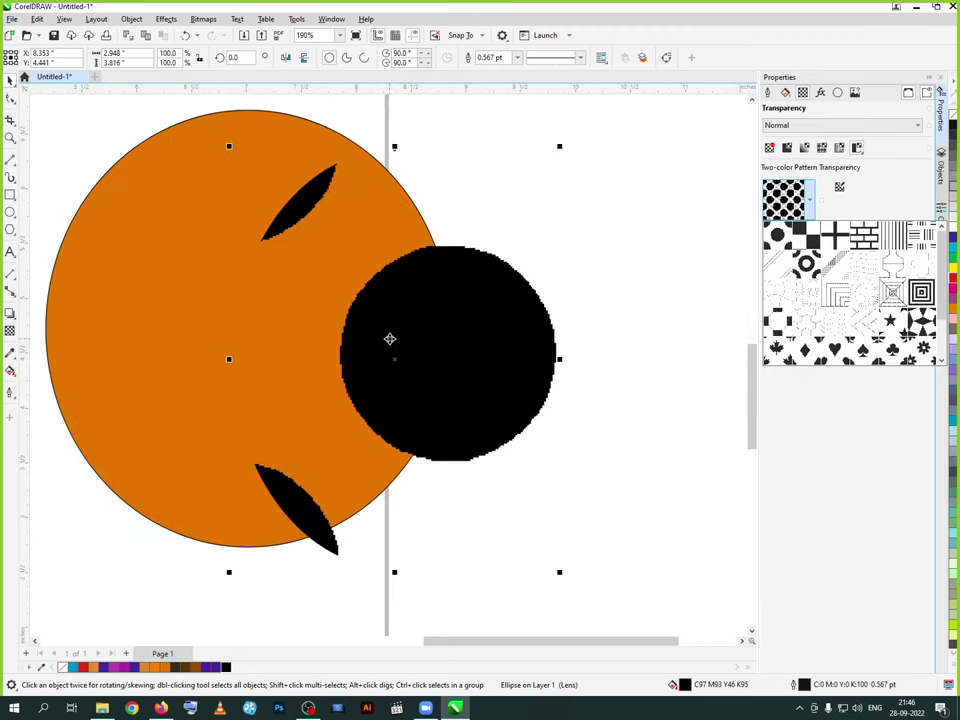
{"action": "scroll", "coordinate": [390, 339], "scroll_direction": "up", "scroll_amount": 1}
{"action": "scroll", "coordinate": [390, 339], "scroll_direction": "down", "scroll_amount": 5}
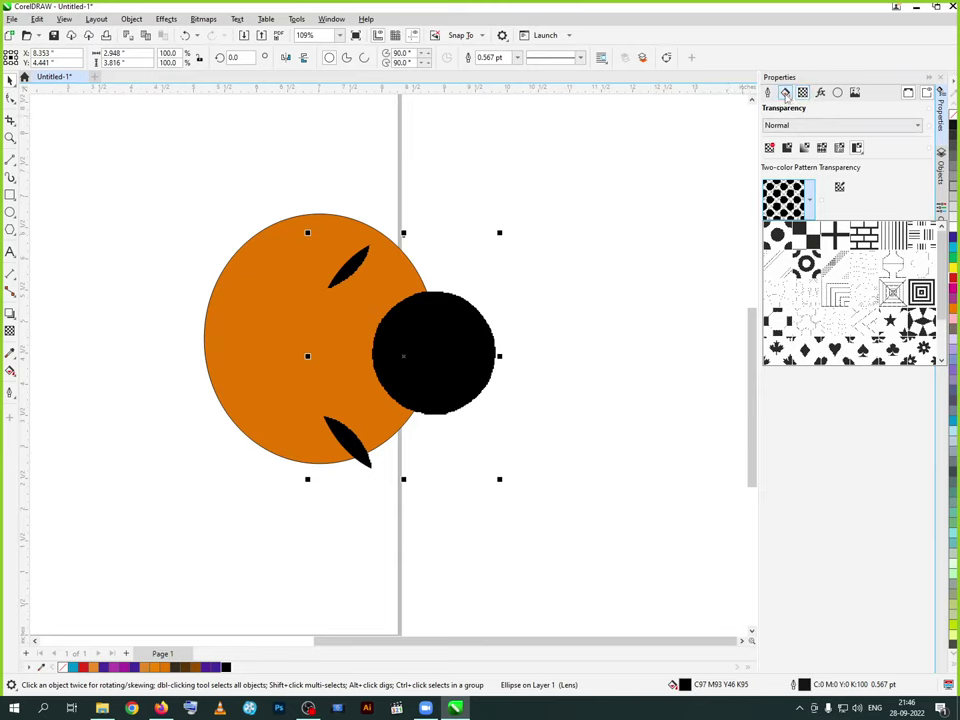
{"action": "scroll", "coordinate": [375, 268], "scroll_direction": "down", "scroll_amount": 1}
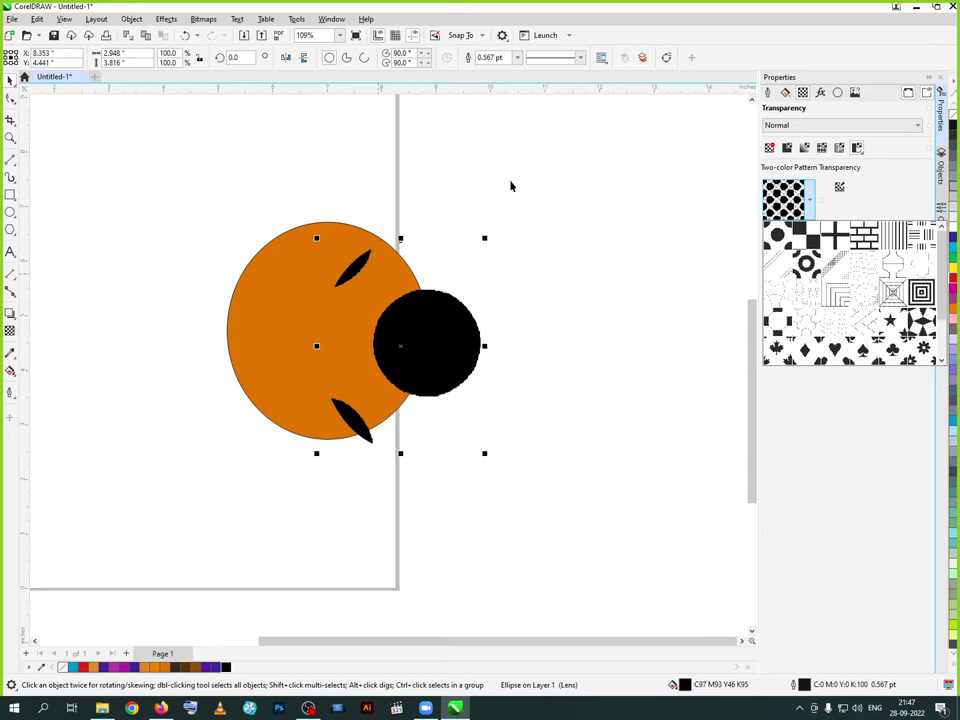
{"action": "left_click", "coordinate": [160, 463]}
{"action": "left_click_drag", "start_coordinate": [190, 181], "coordinate": [538, 501]}
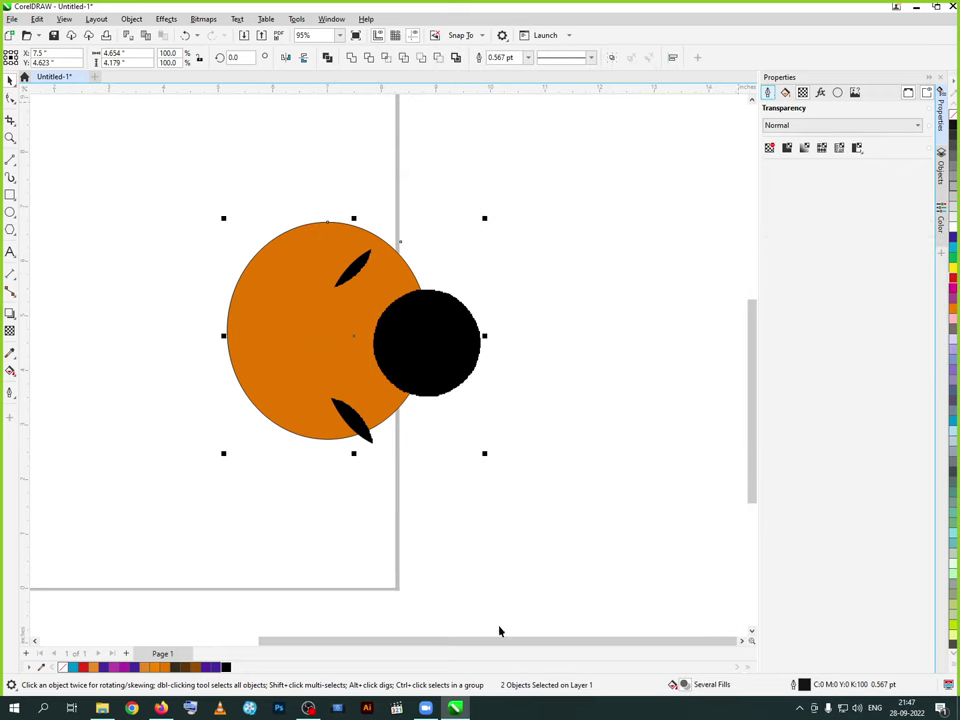
- Switch to Firefox and look over the uploaded videos in YouTube Studio and the channel's created playlists
{"action": "mouse_move", "coordinate": [160, 708]}
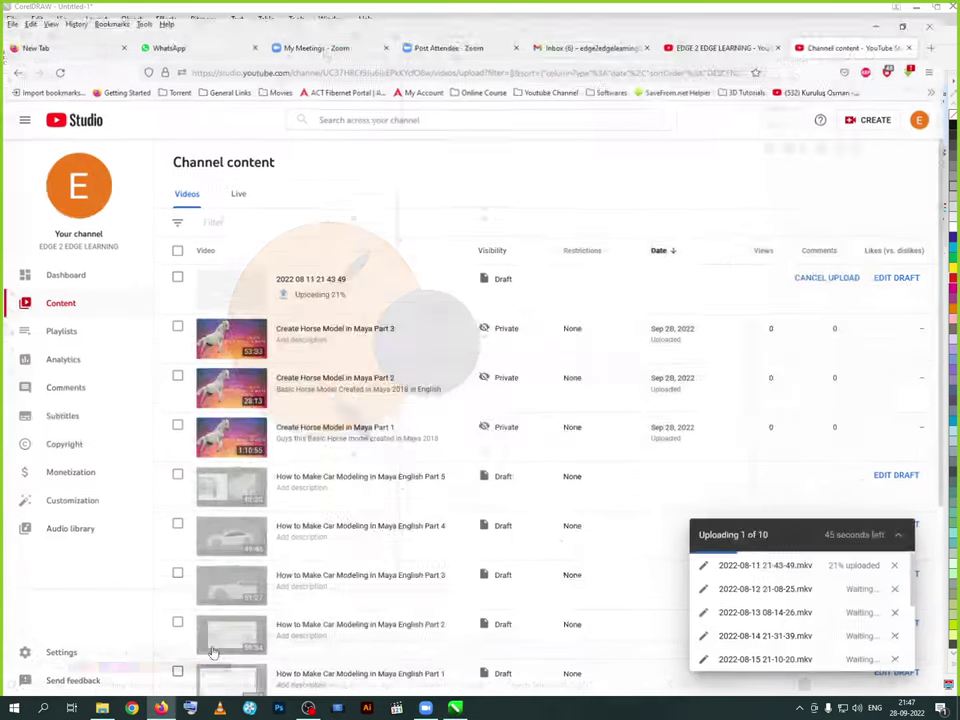
{"action": "left_click", "coordinate": [205, 655]}
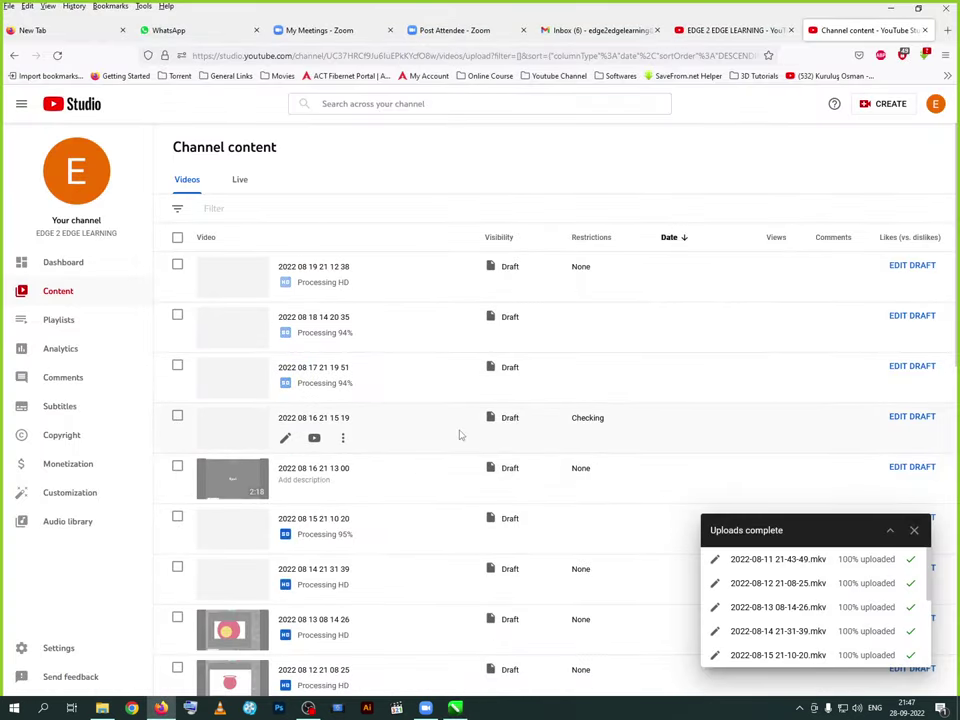
{"action": "scroll", "coordinate": [460, 434], "scroll_direction": "down", "scroll_amount": 5}
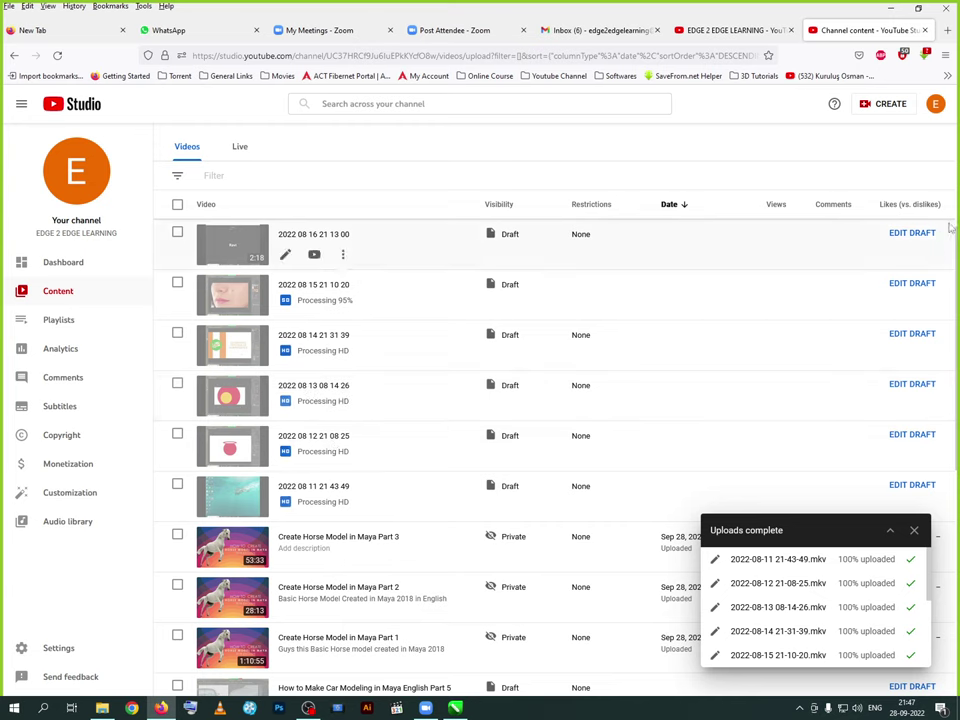
{"action": "left_click", "coordinate": [753, 33]}
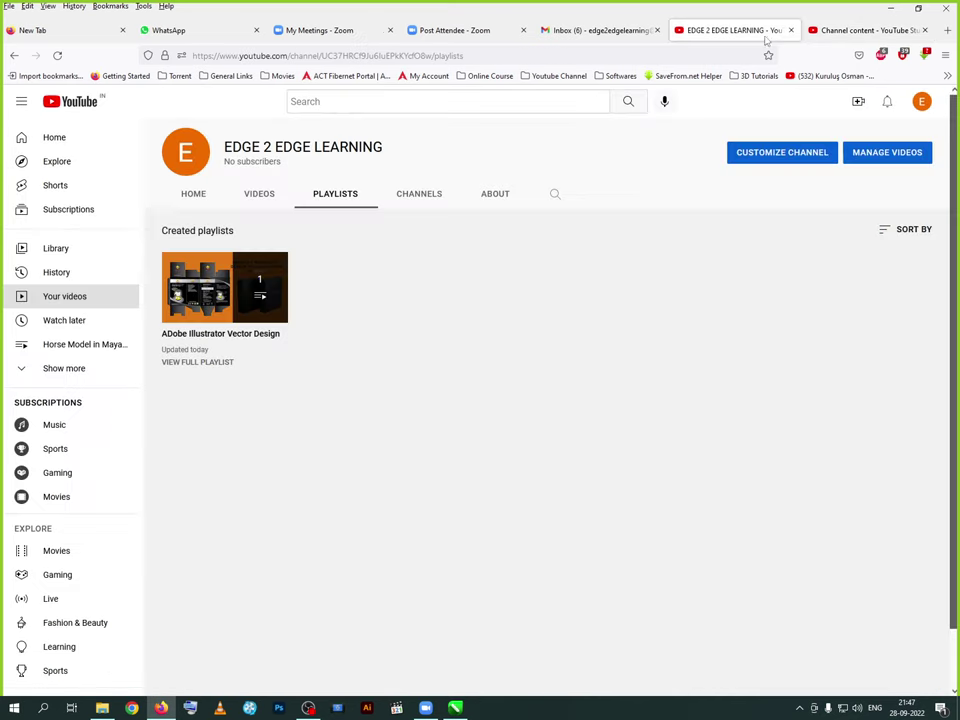
{"action": "left_click", "coordinate": [833, 33]}
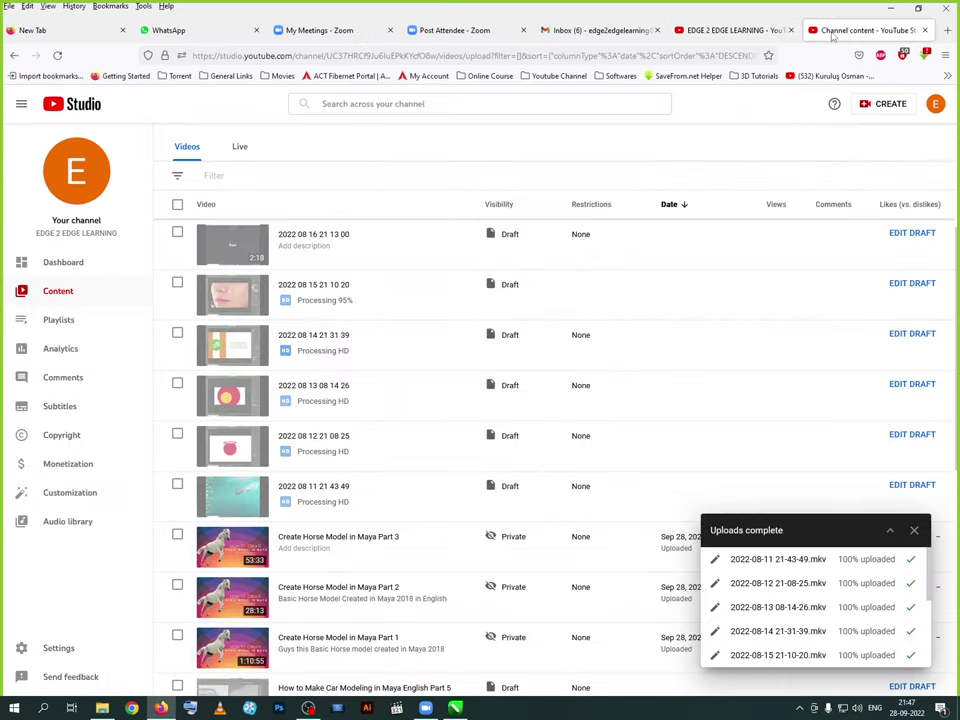